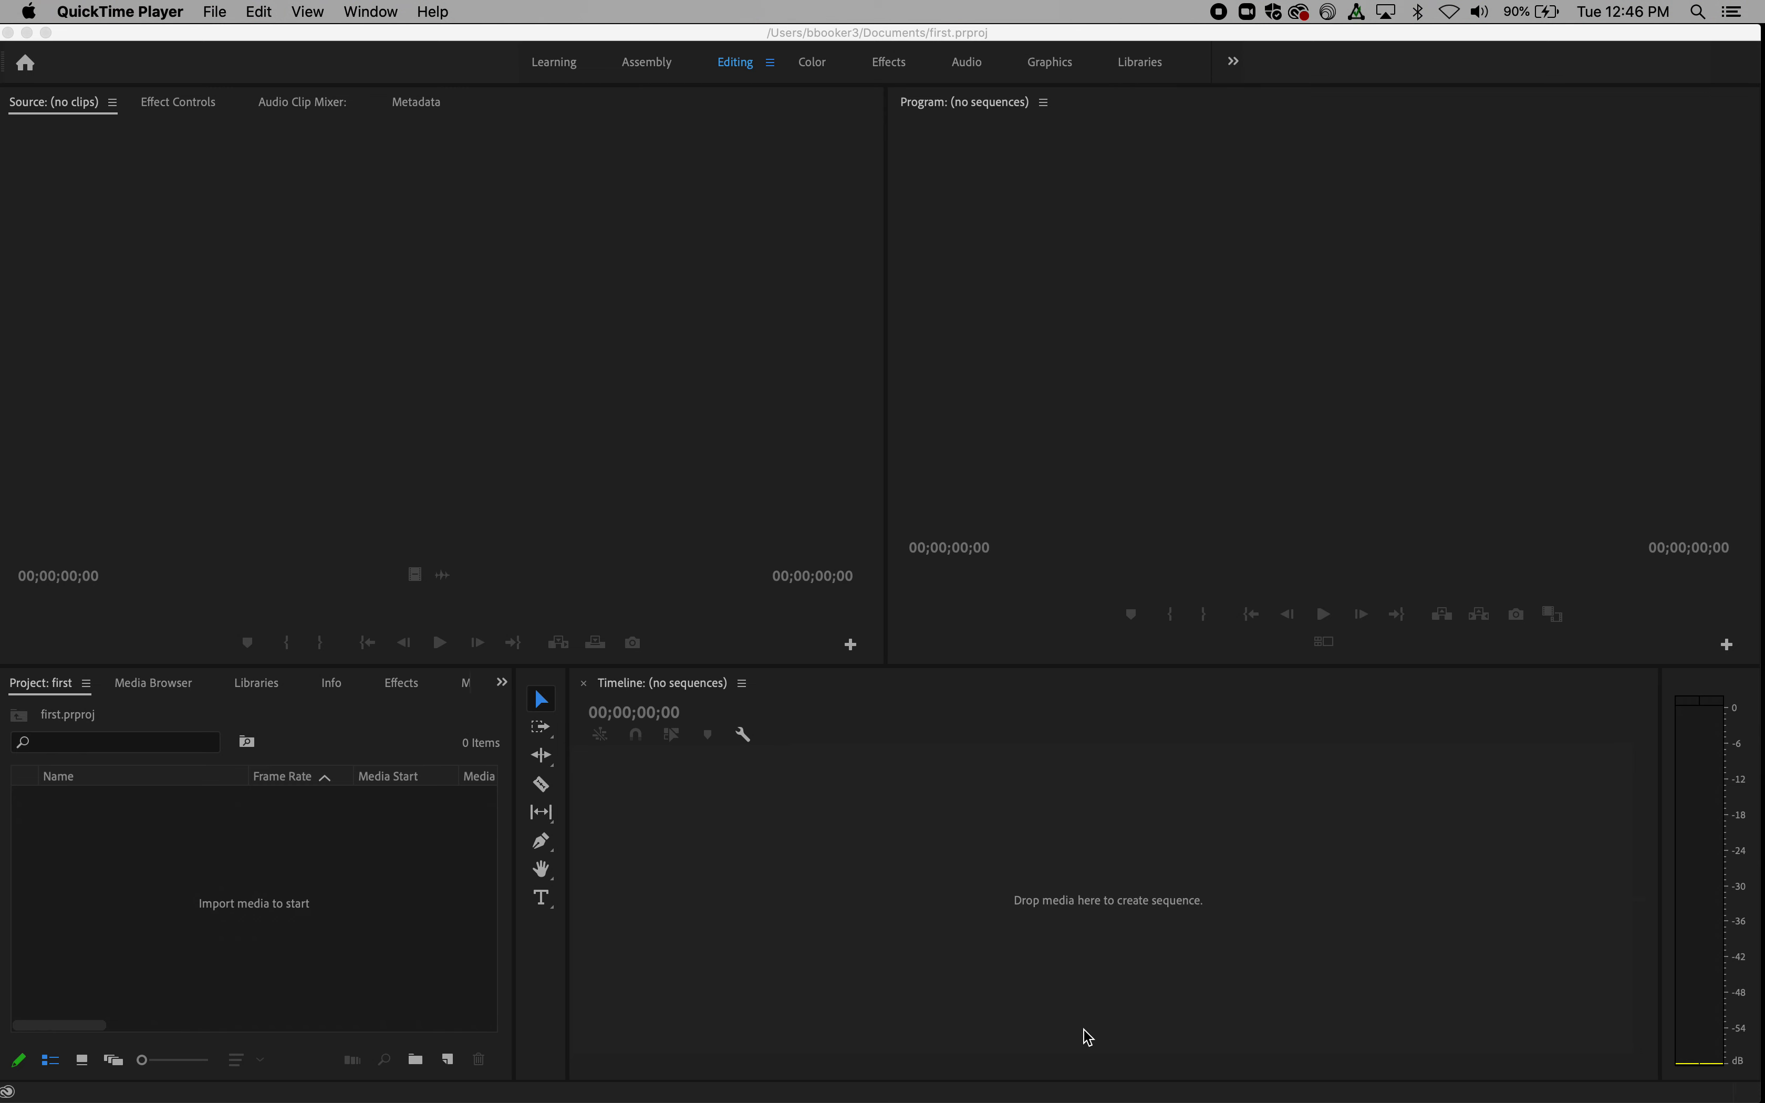
- Activate the Premiere Pro window with the empty project 'first' and open the File menu
left_click(730, 44)
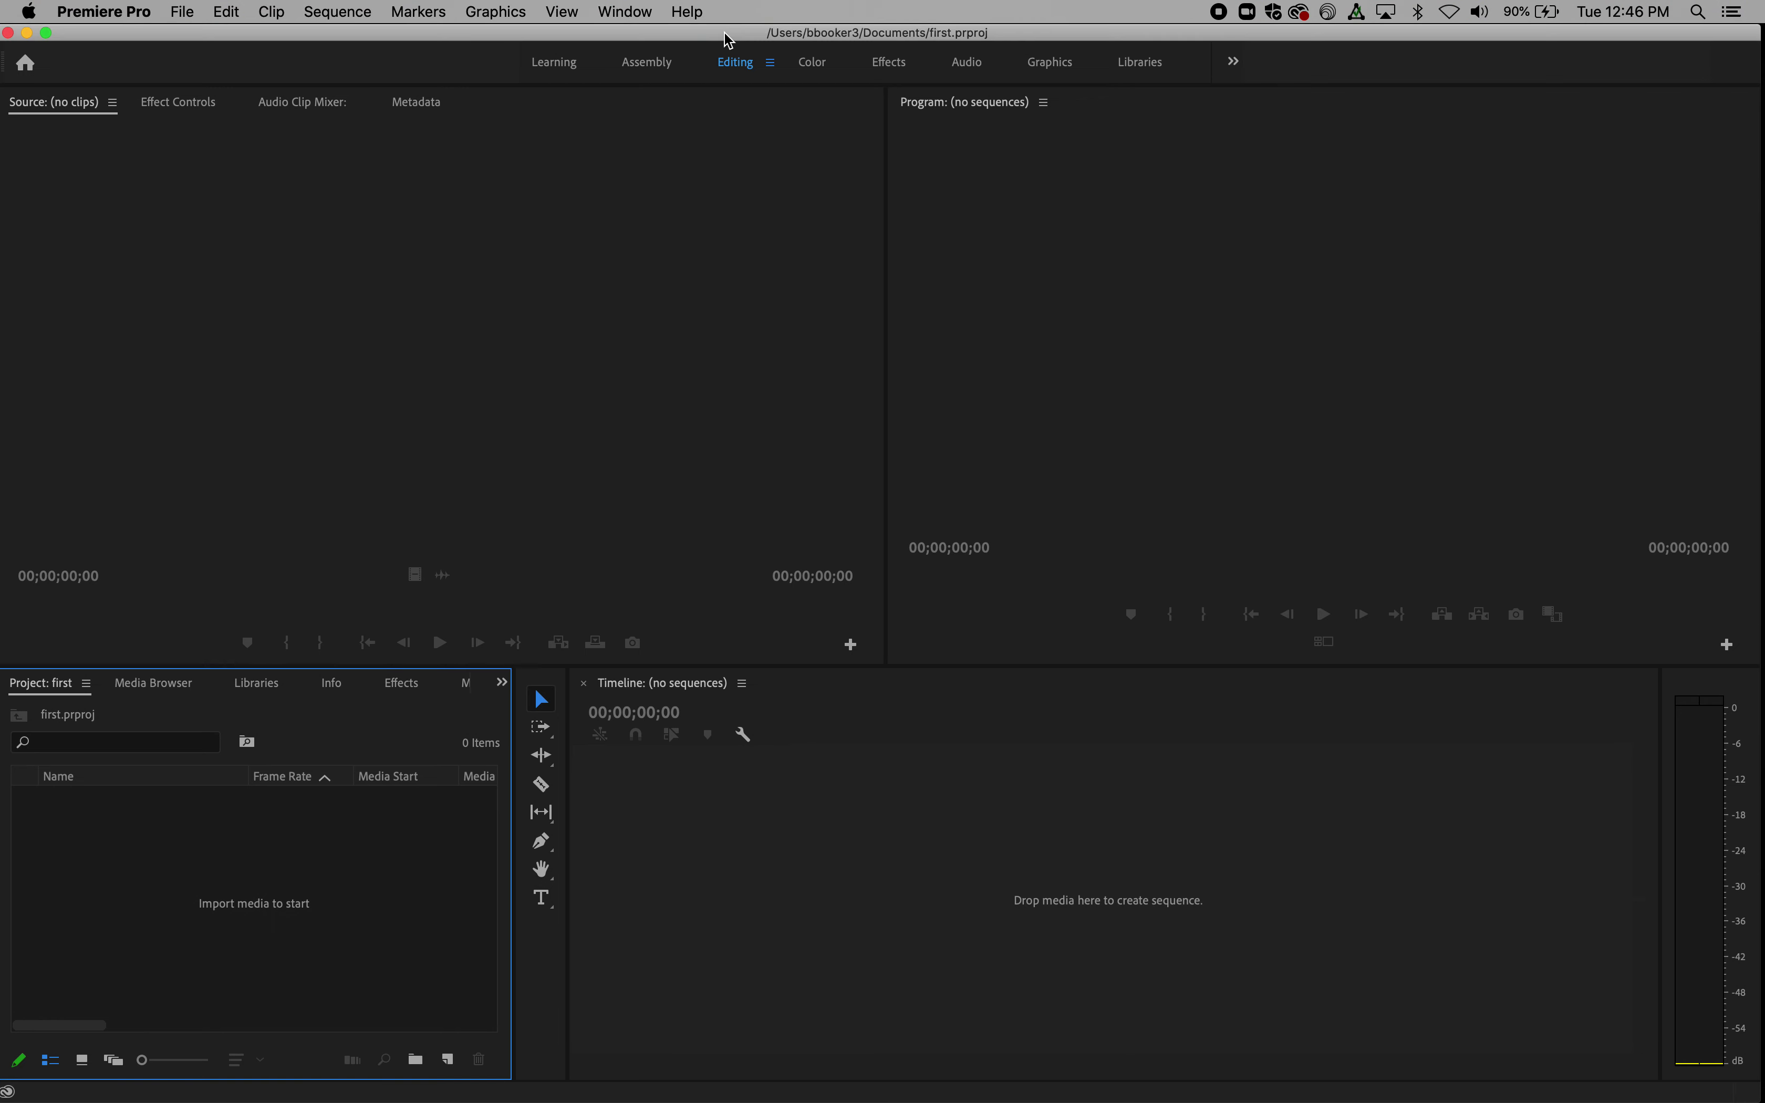
left_click(195, 15)
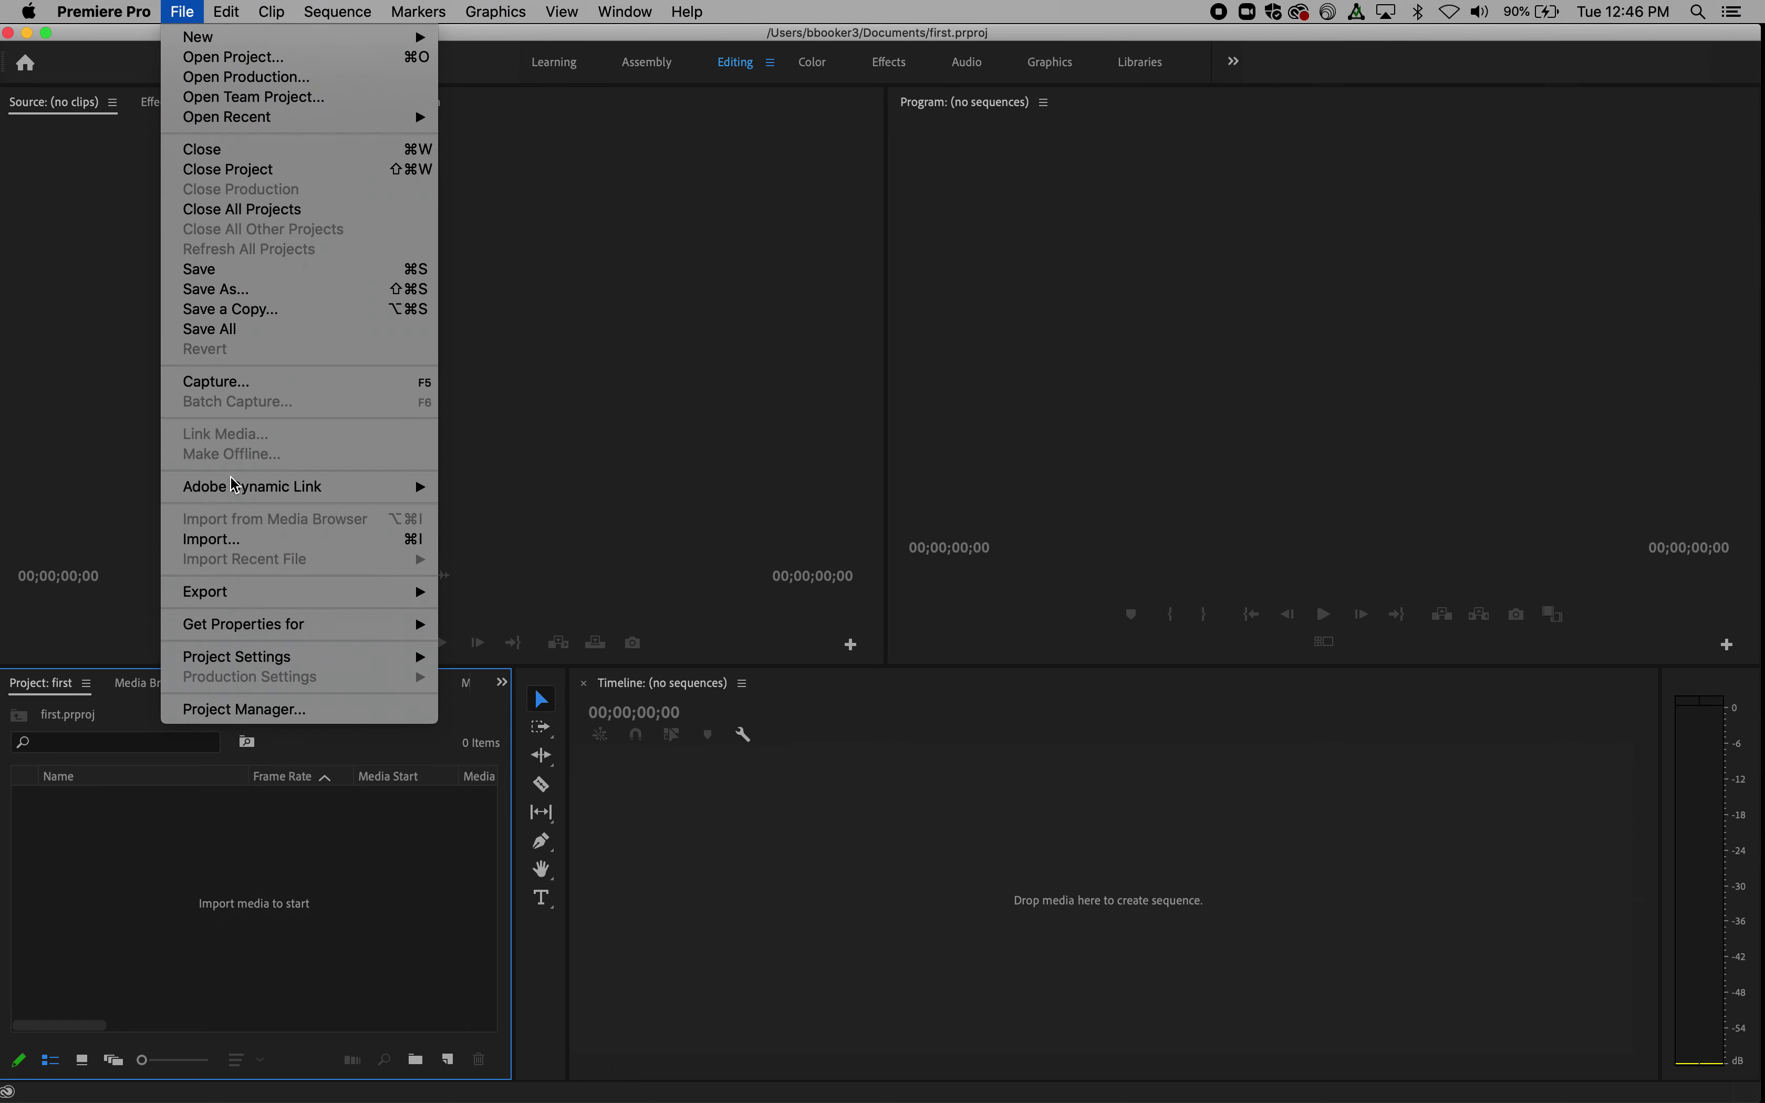
- Import the Greyhound Media folder from Desktop > Ex_Files_PP_CC_EssT_2015 > Exercise Files
left_click(214, 540)
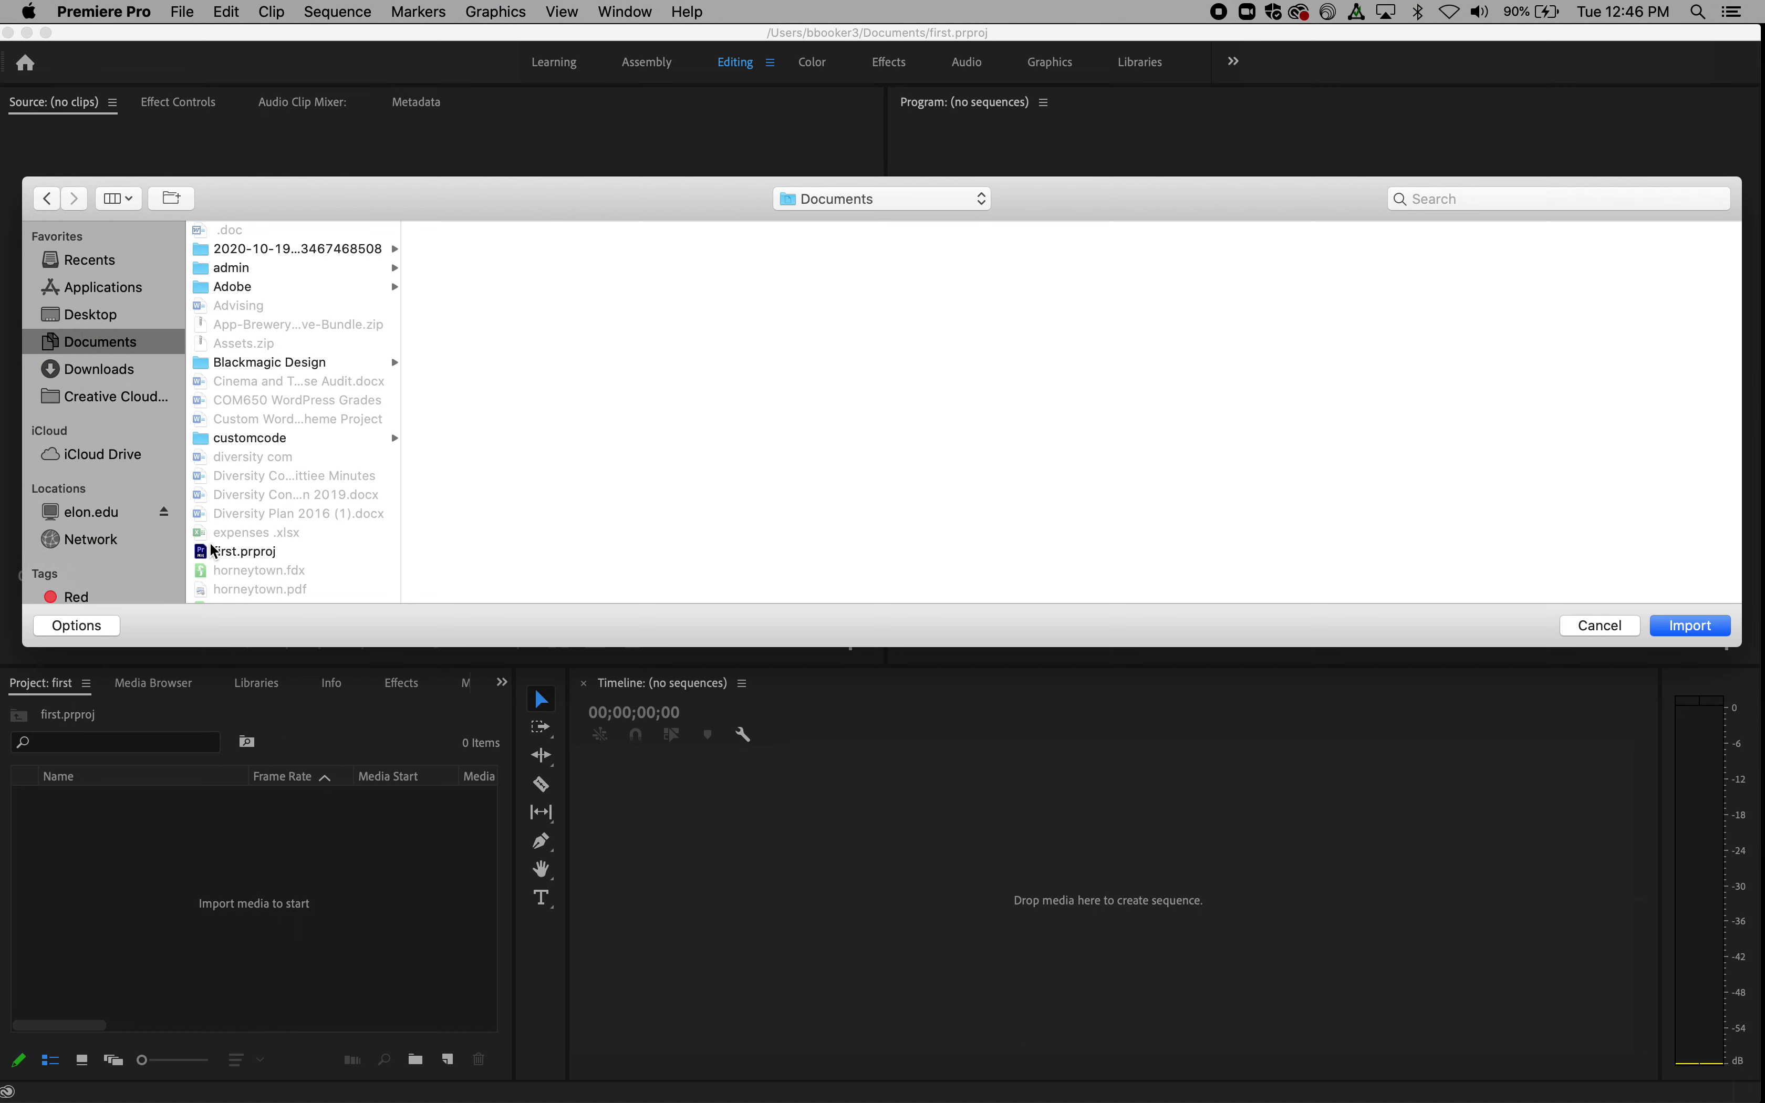
left_click(95, 315)
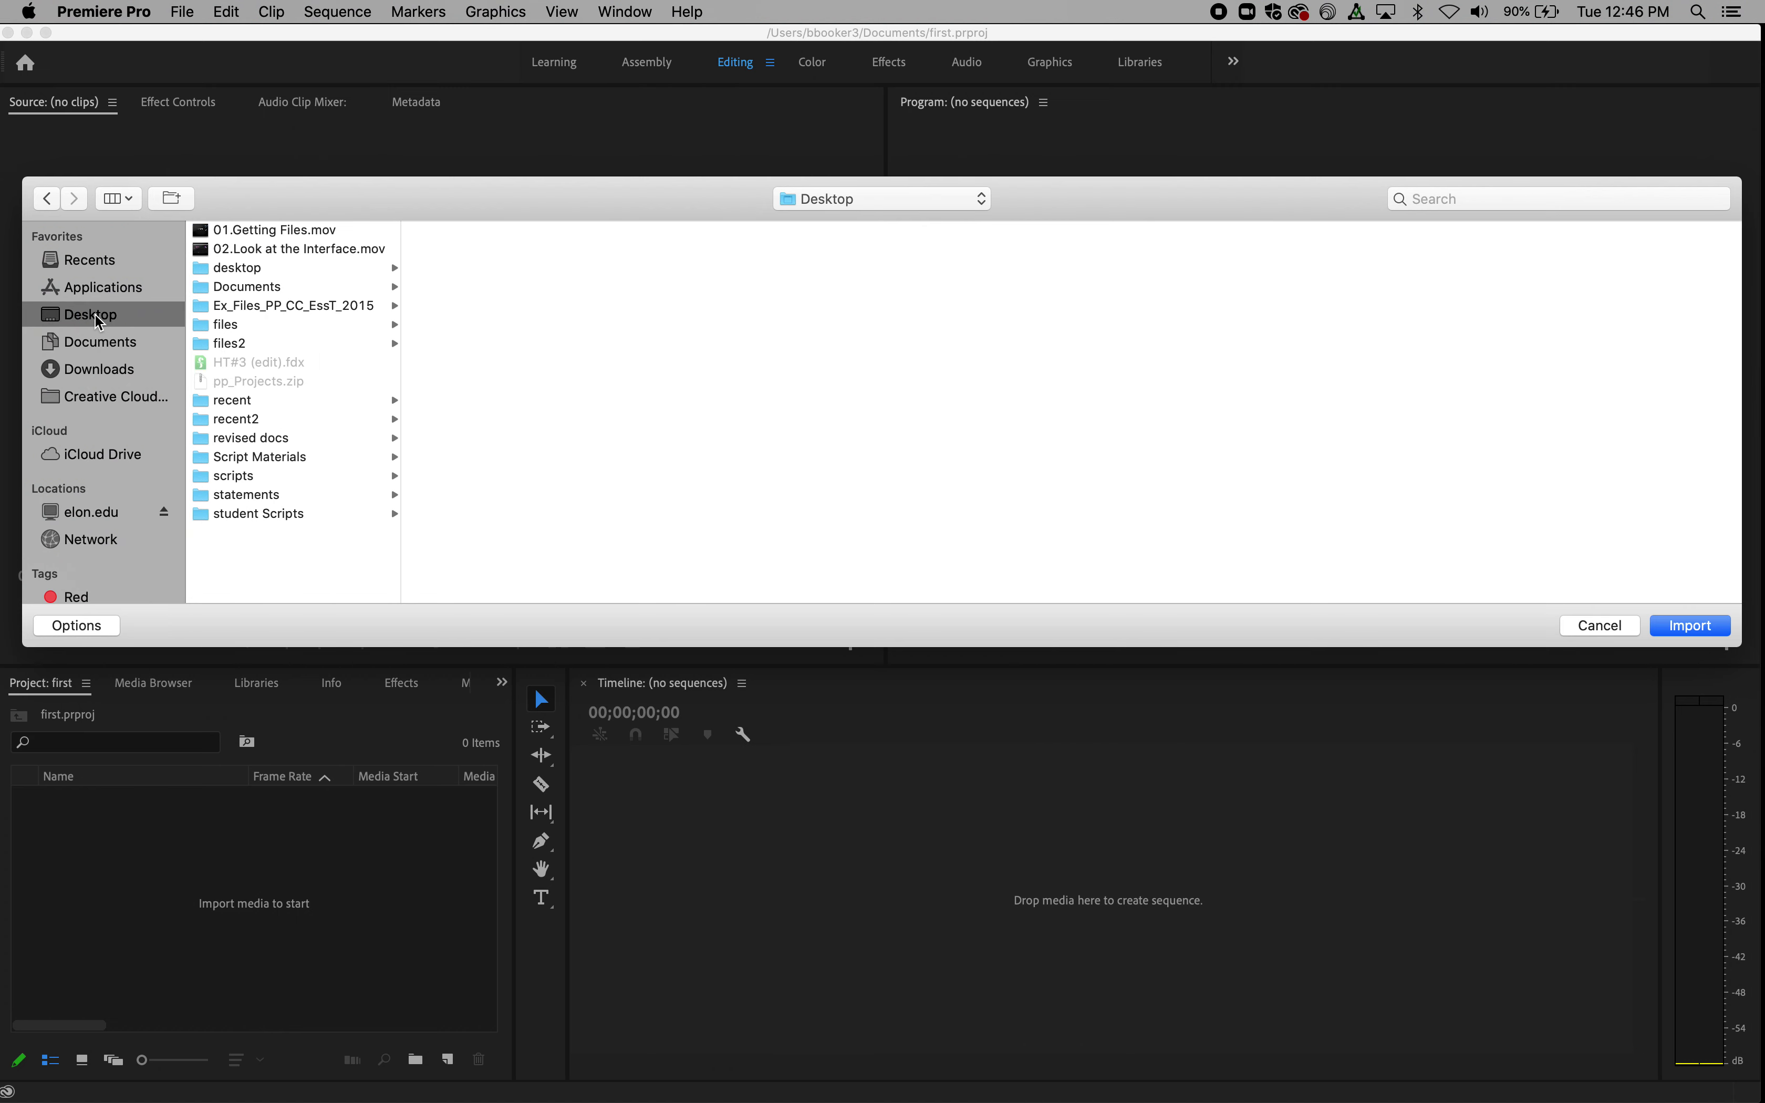
left_click(246, 306)
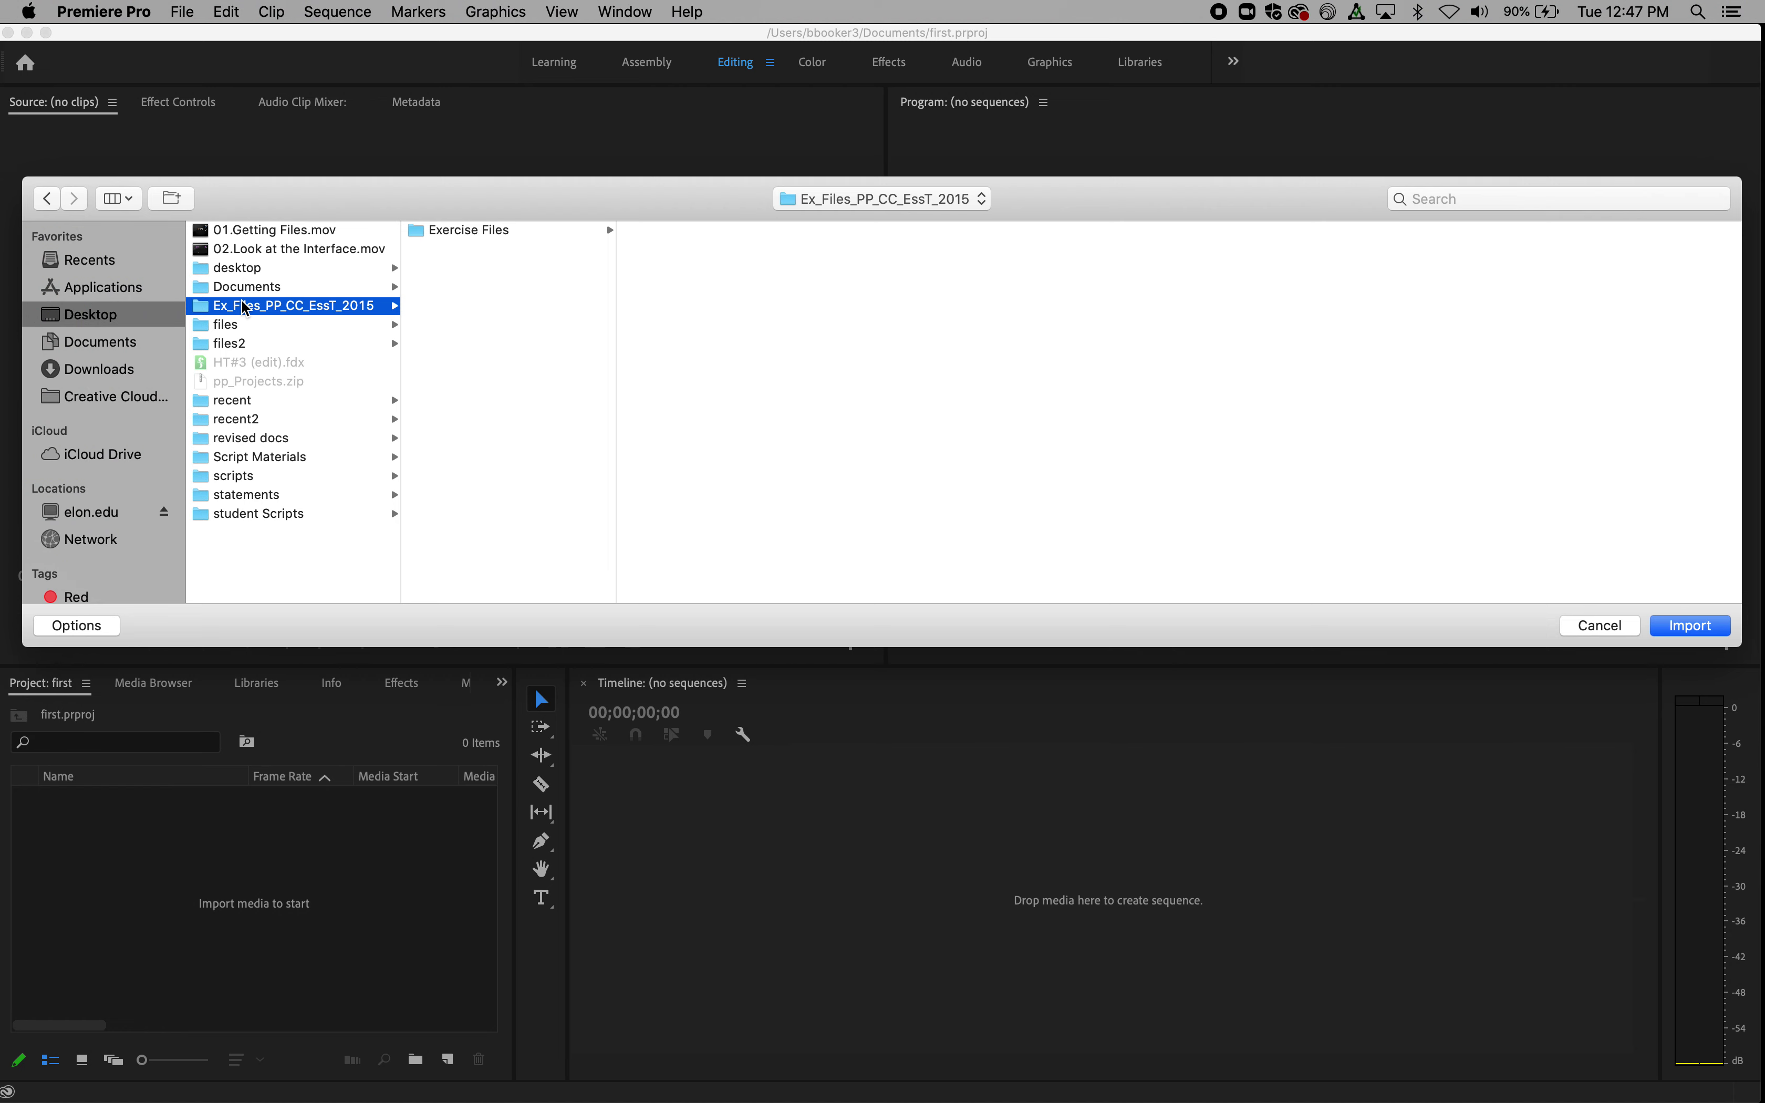
left_click(446, 233)
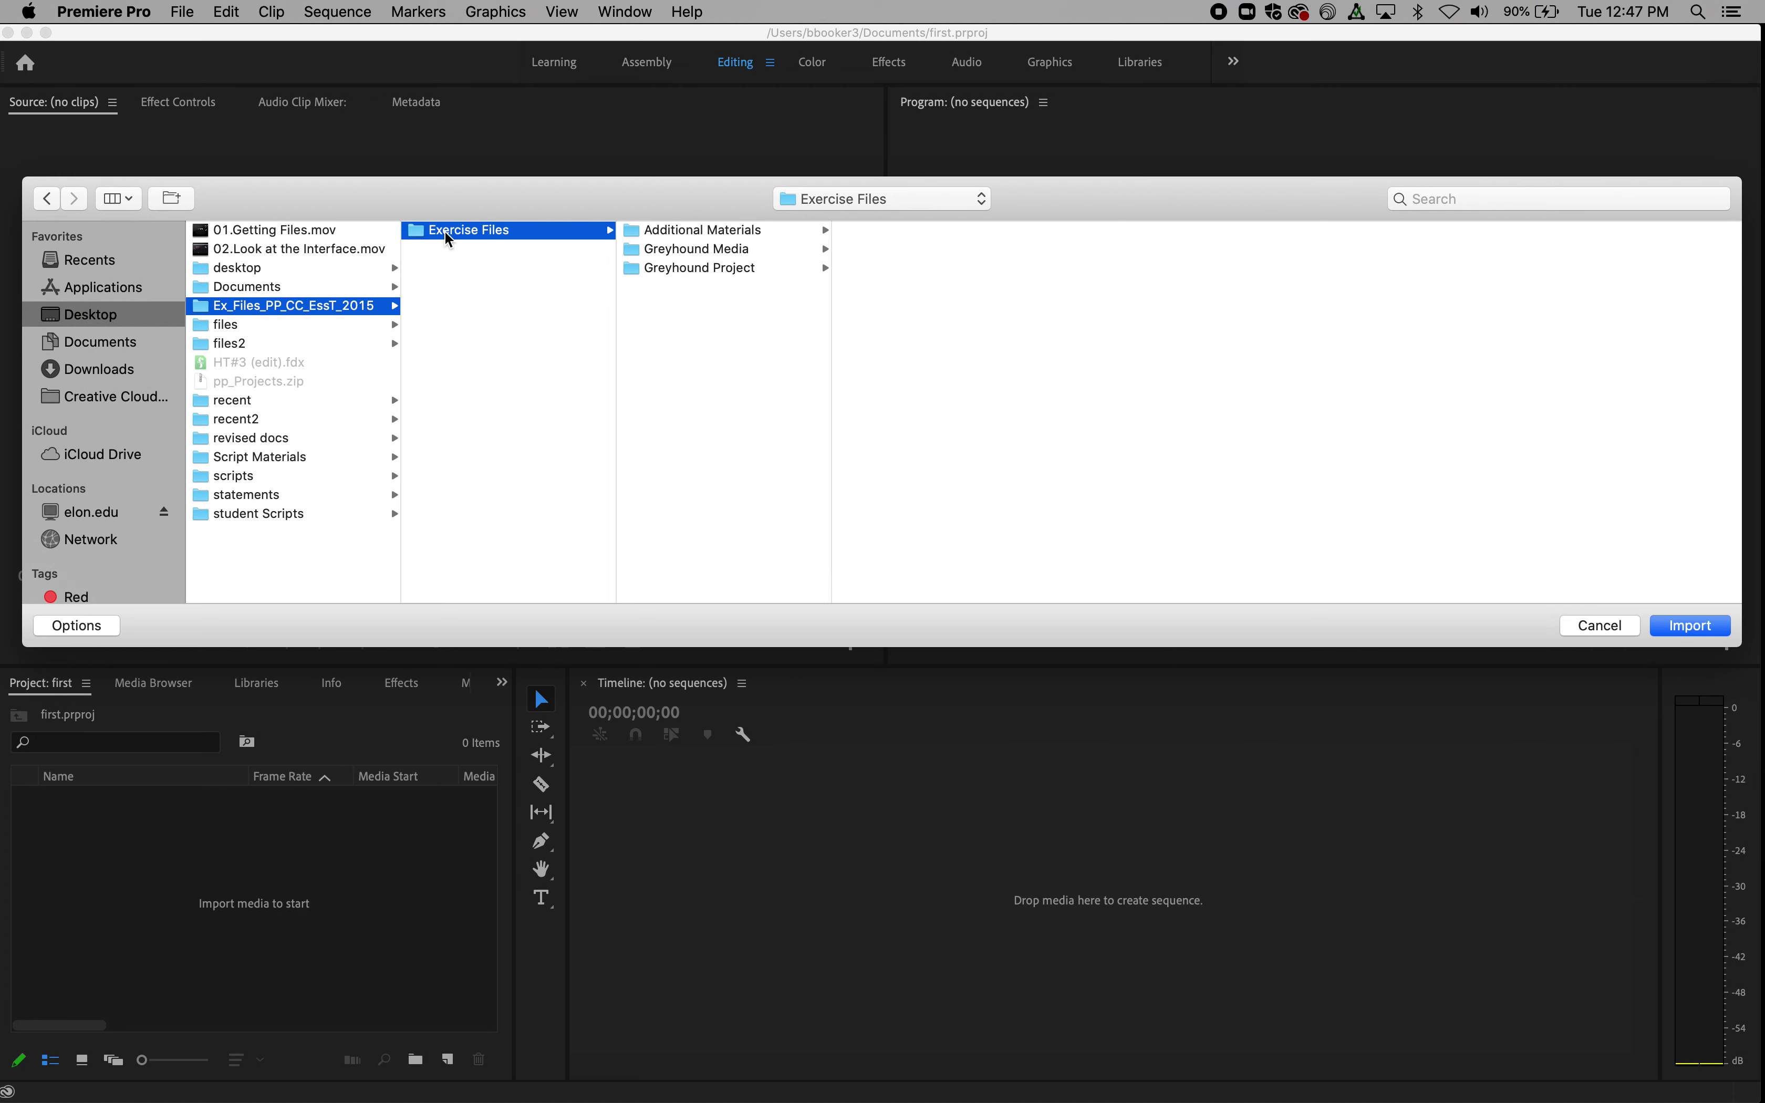
left_click(667, 252)
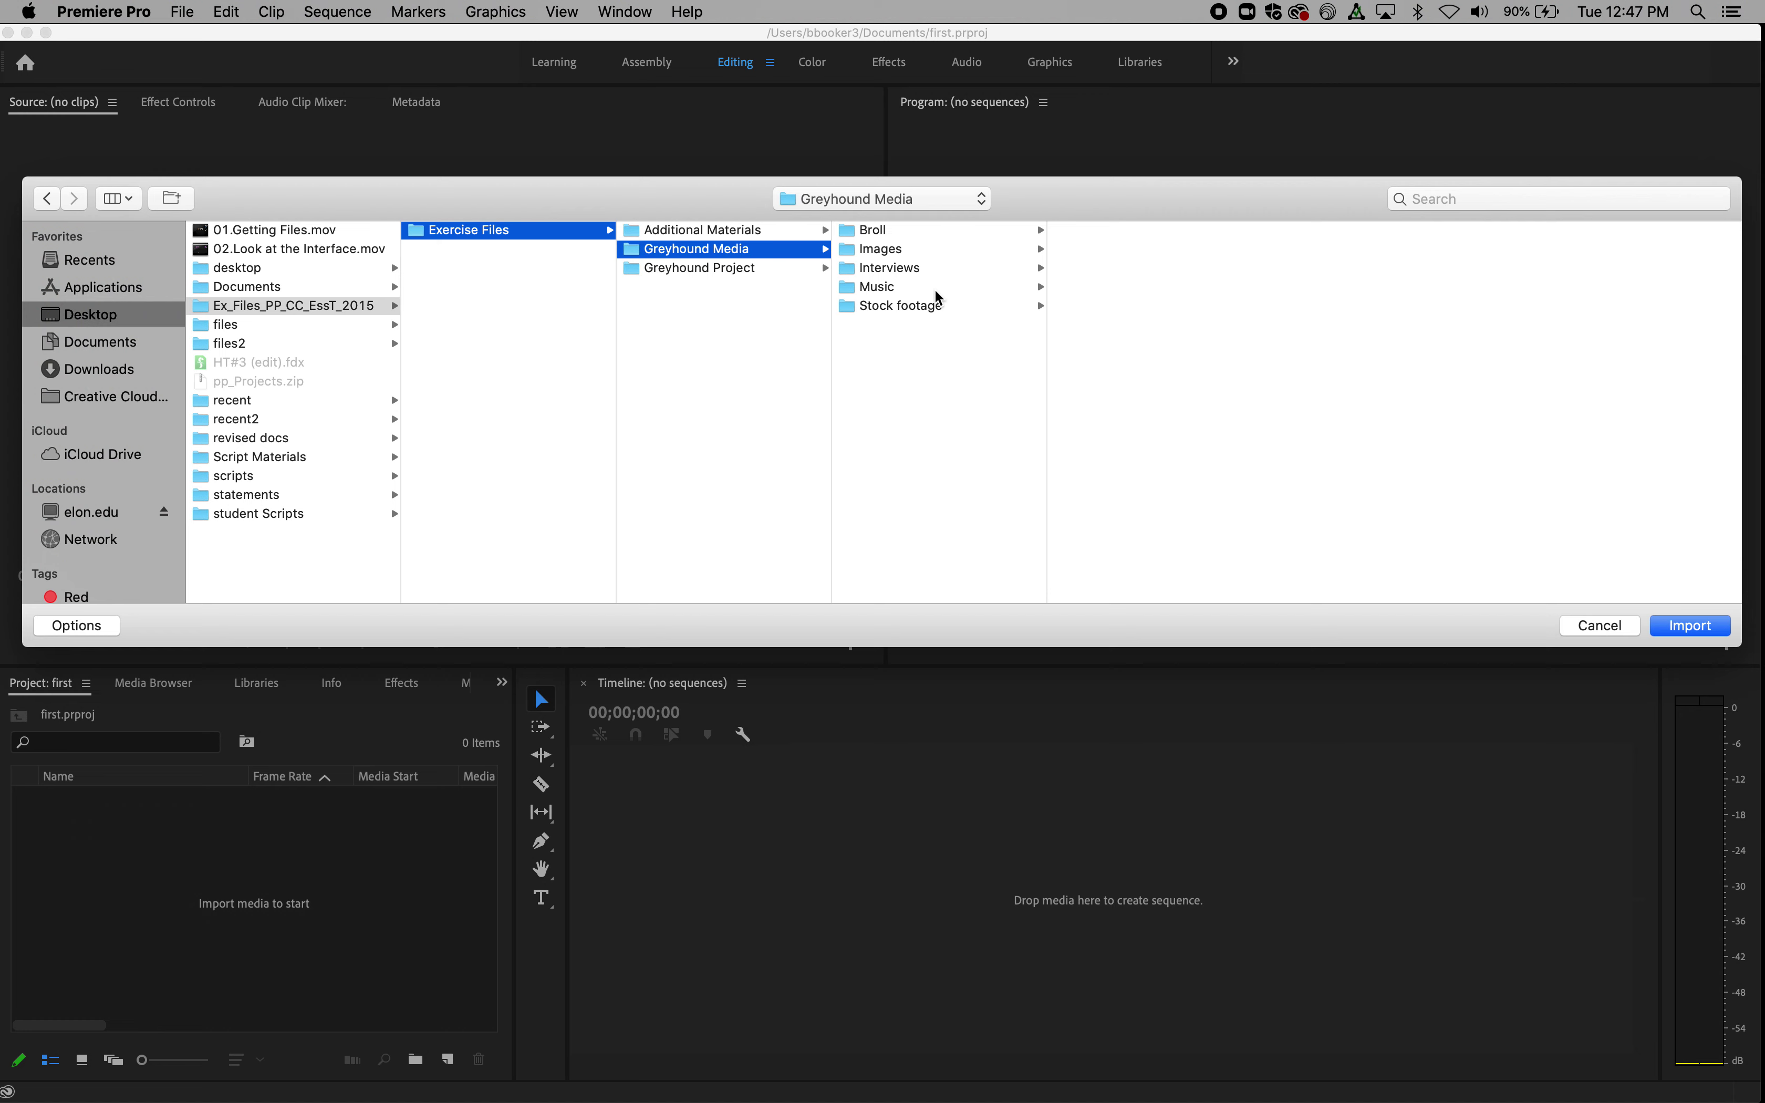
left_click(1708, 634)
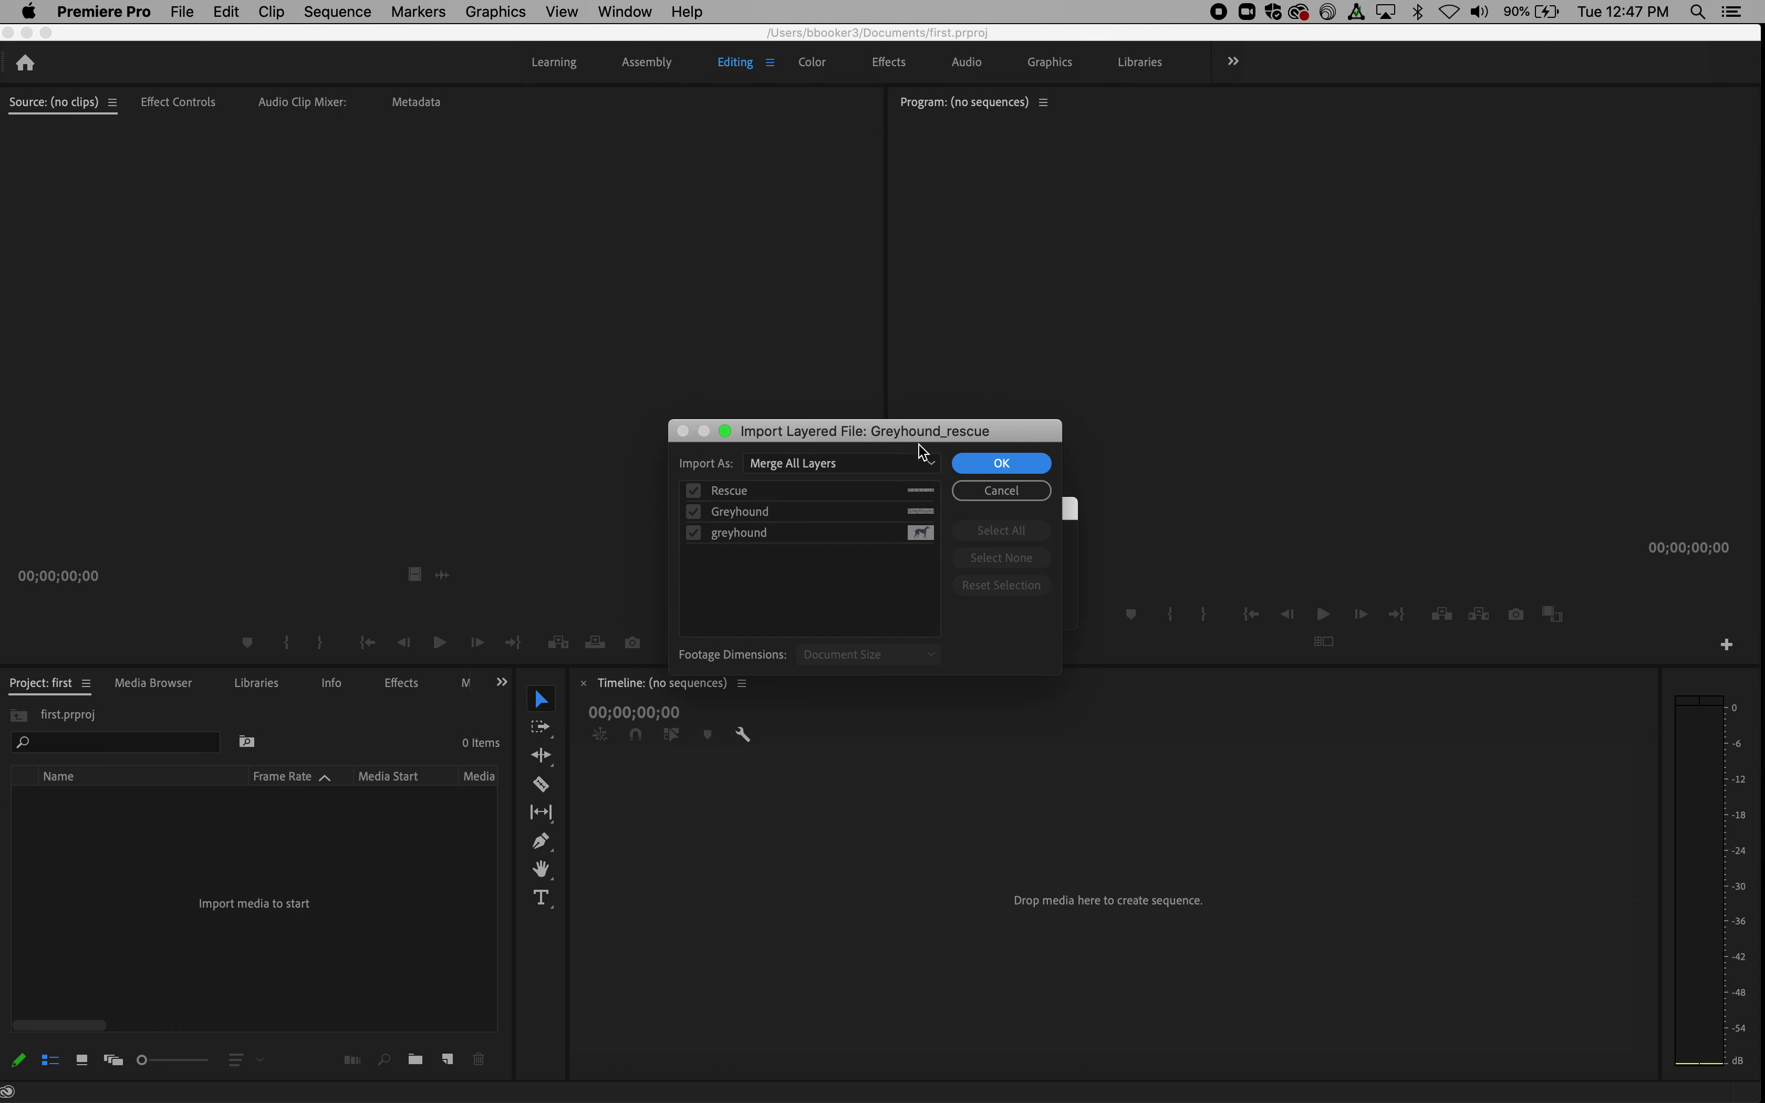
- Import Greyhound_rescue with Merge All Layers, then expand and collapse the Greyhound Media bin
left_click(987, 463)
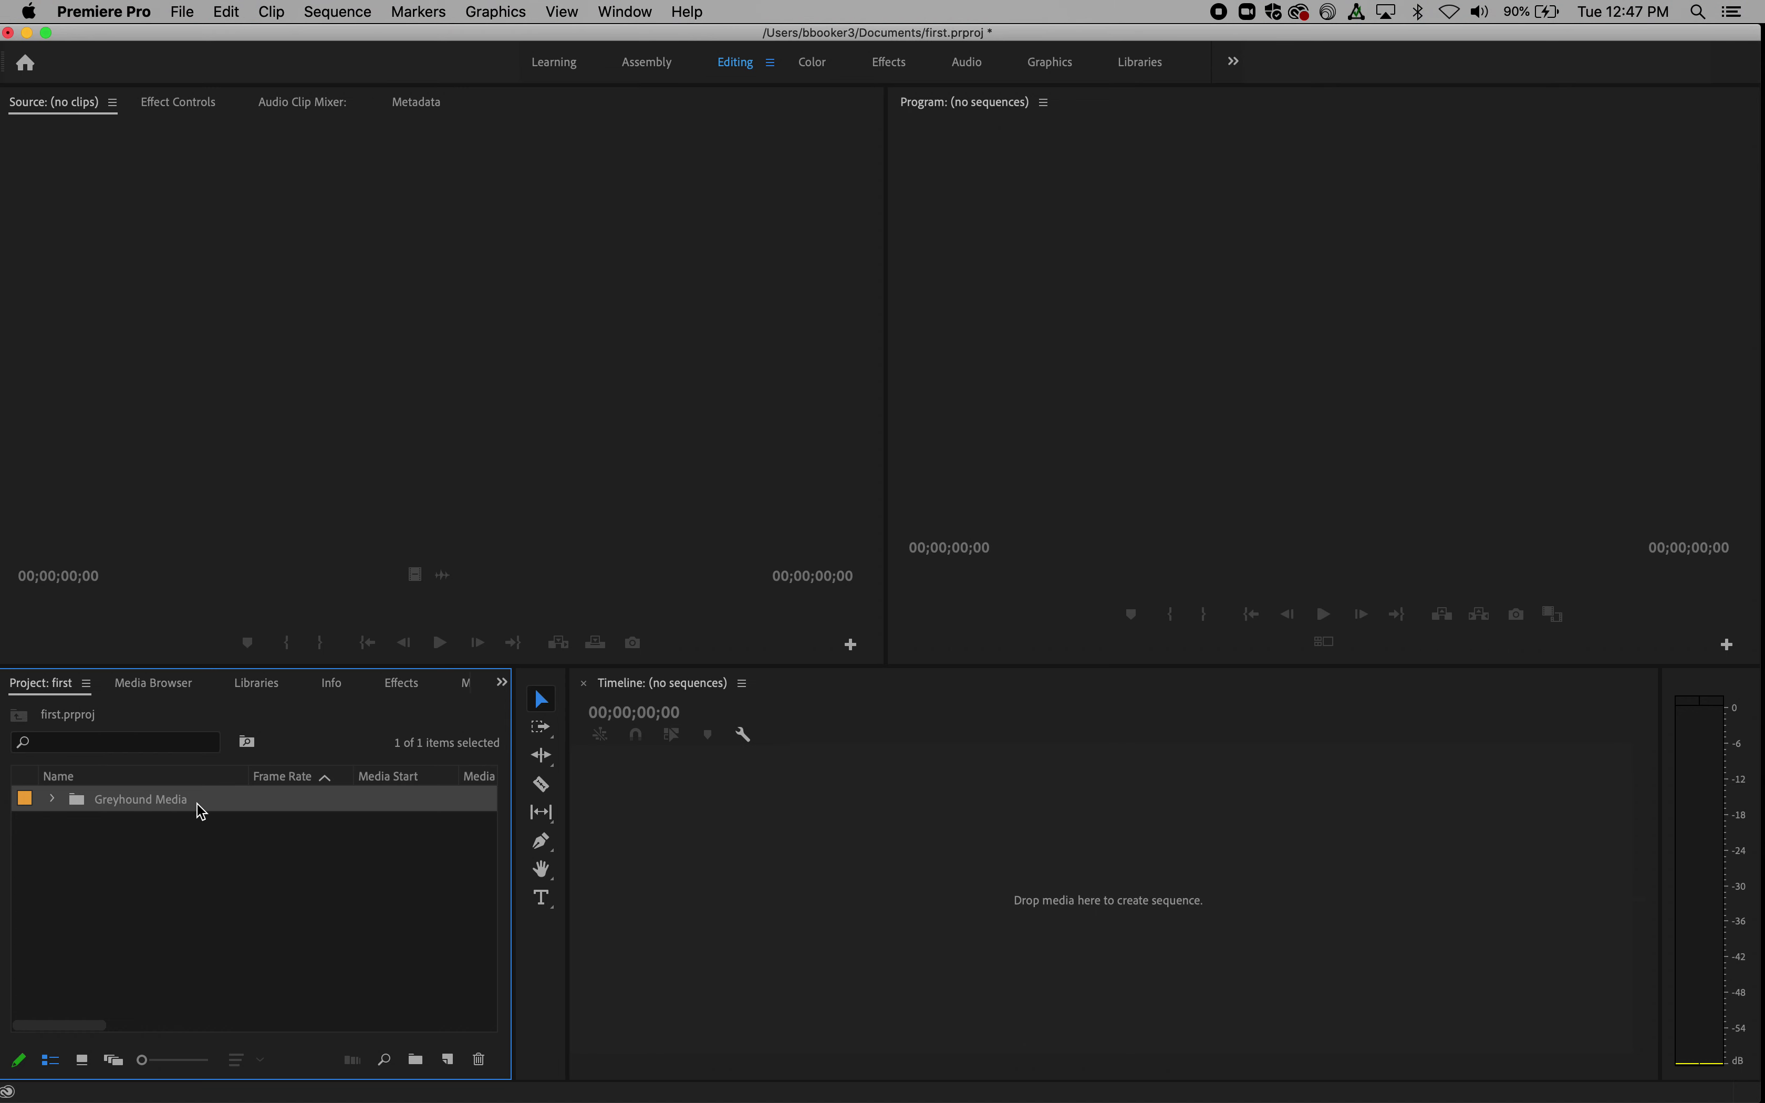
left_click(54, 800)
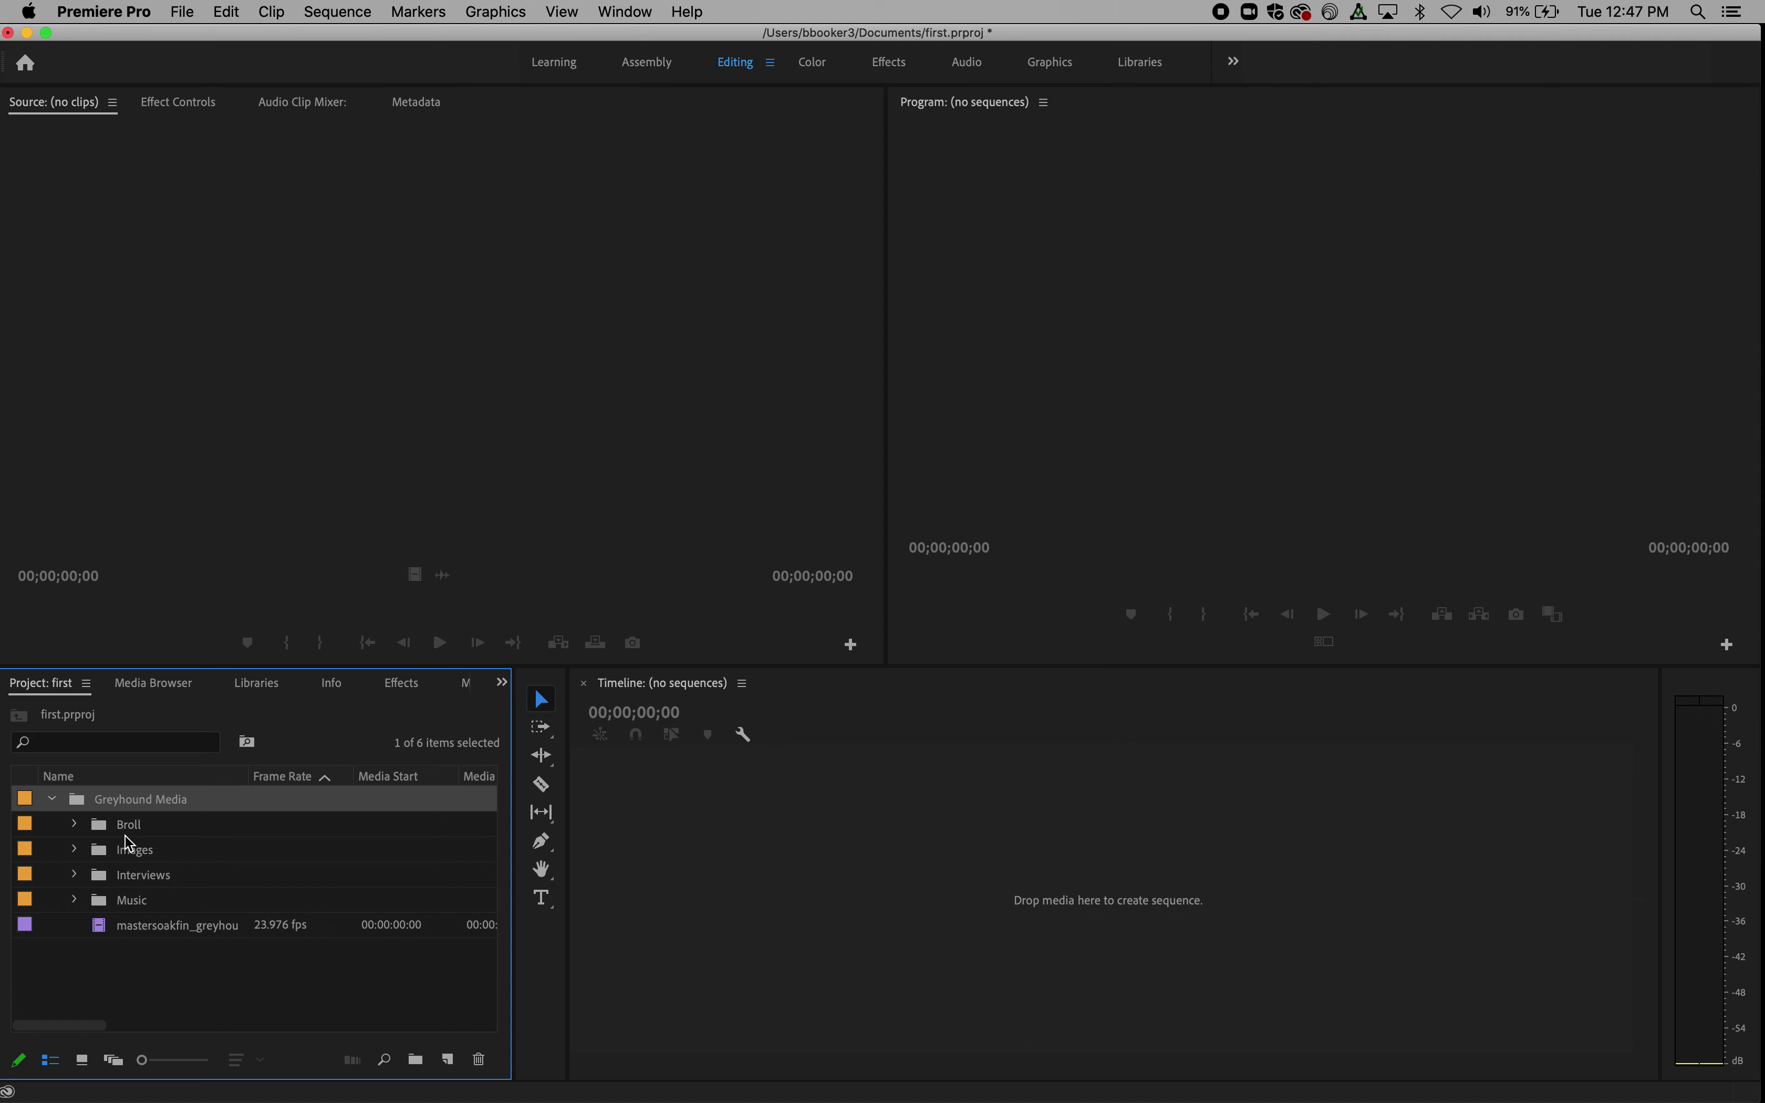
left_click(56, 799)
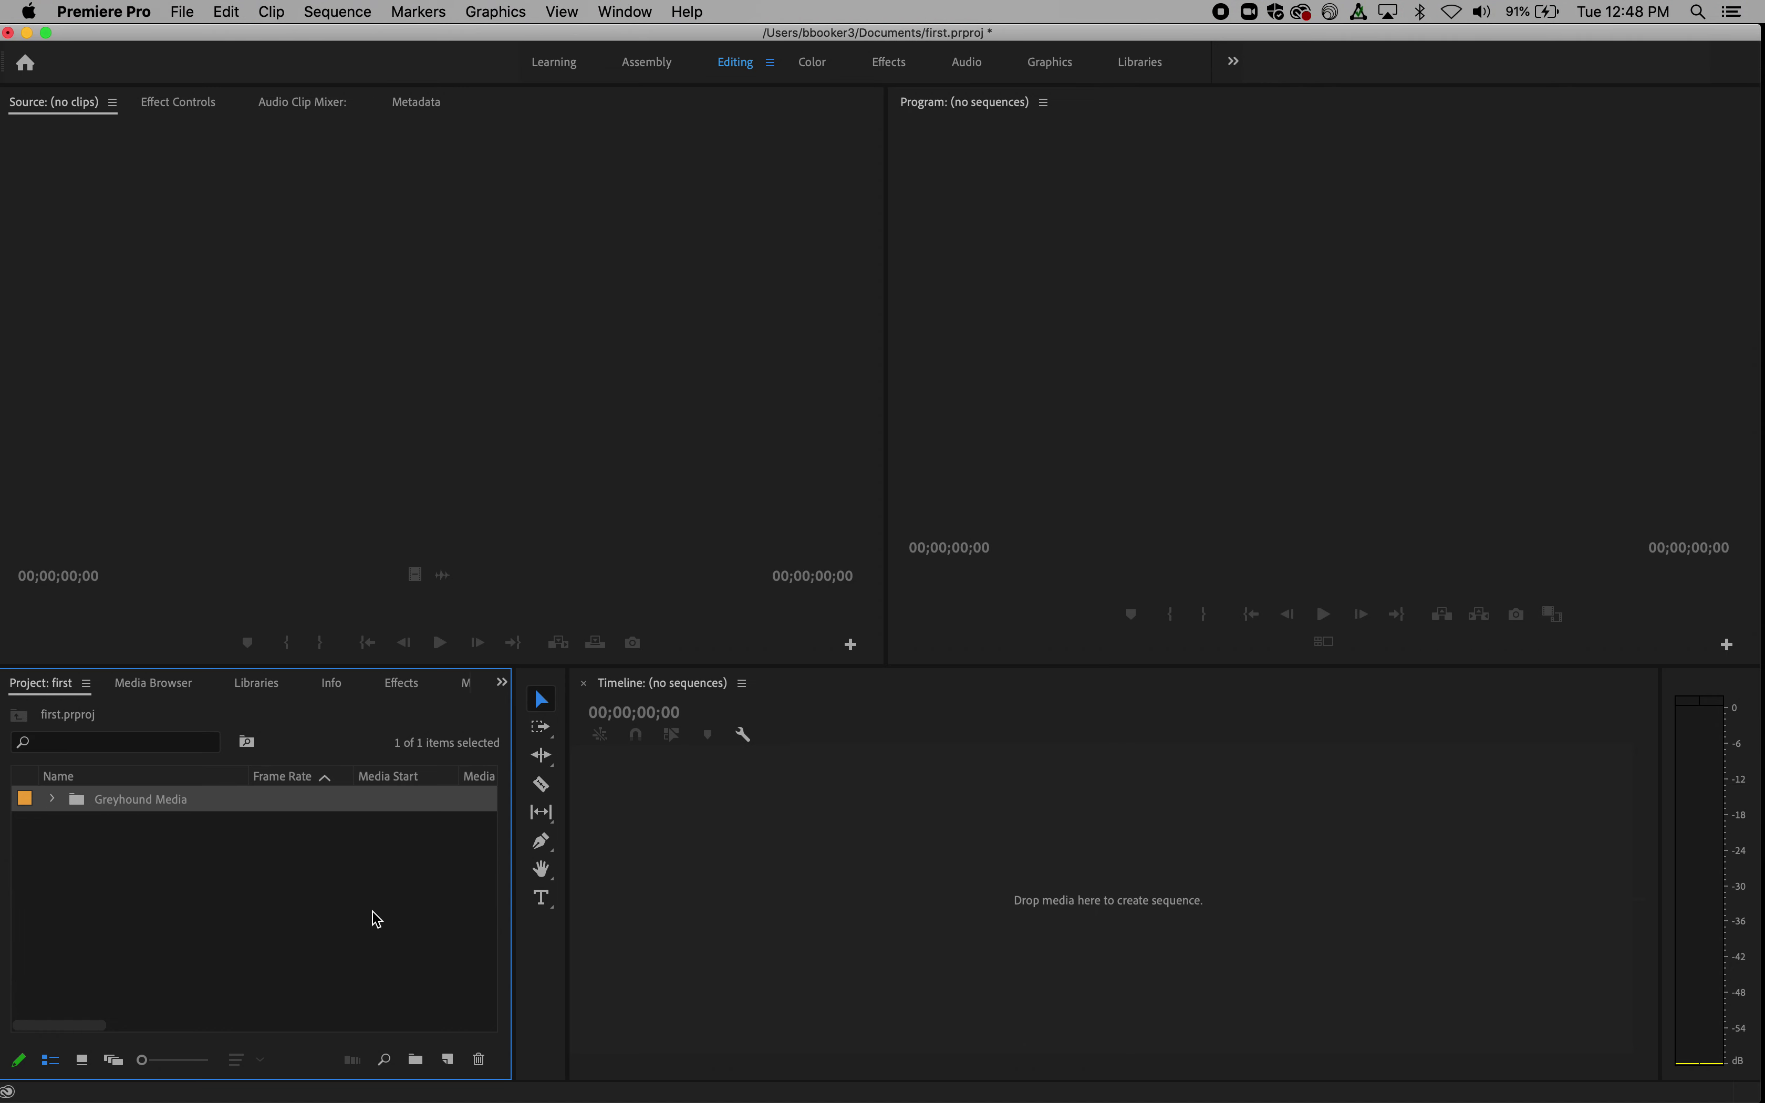
- Create a bin with a nested bin inside it, open each, then return to Greyhound Media
left_click(416, 1069)
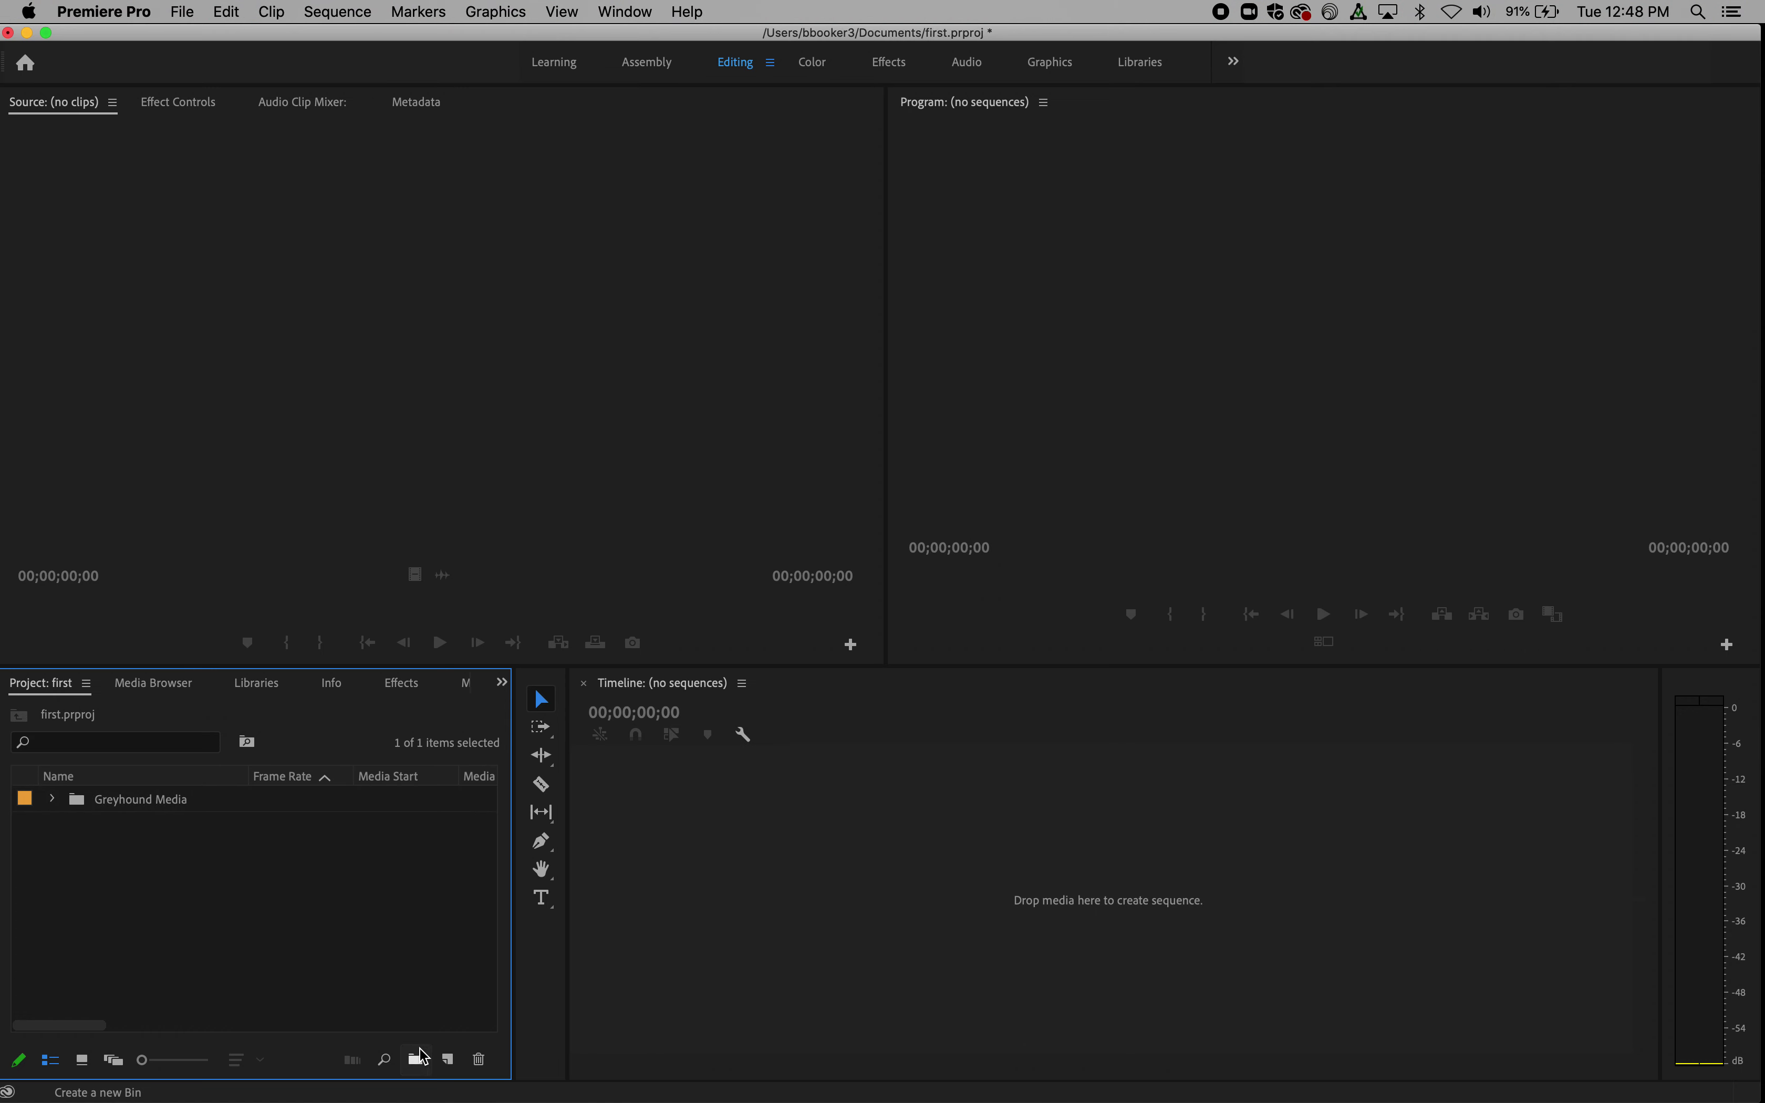
left_click(415, 1069)
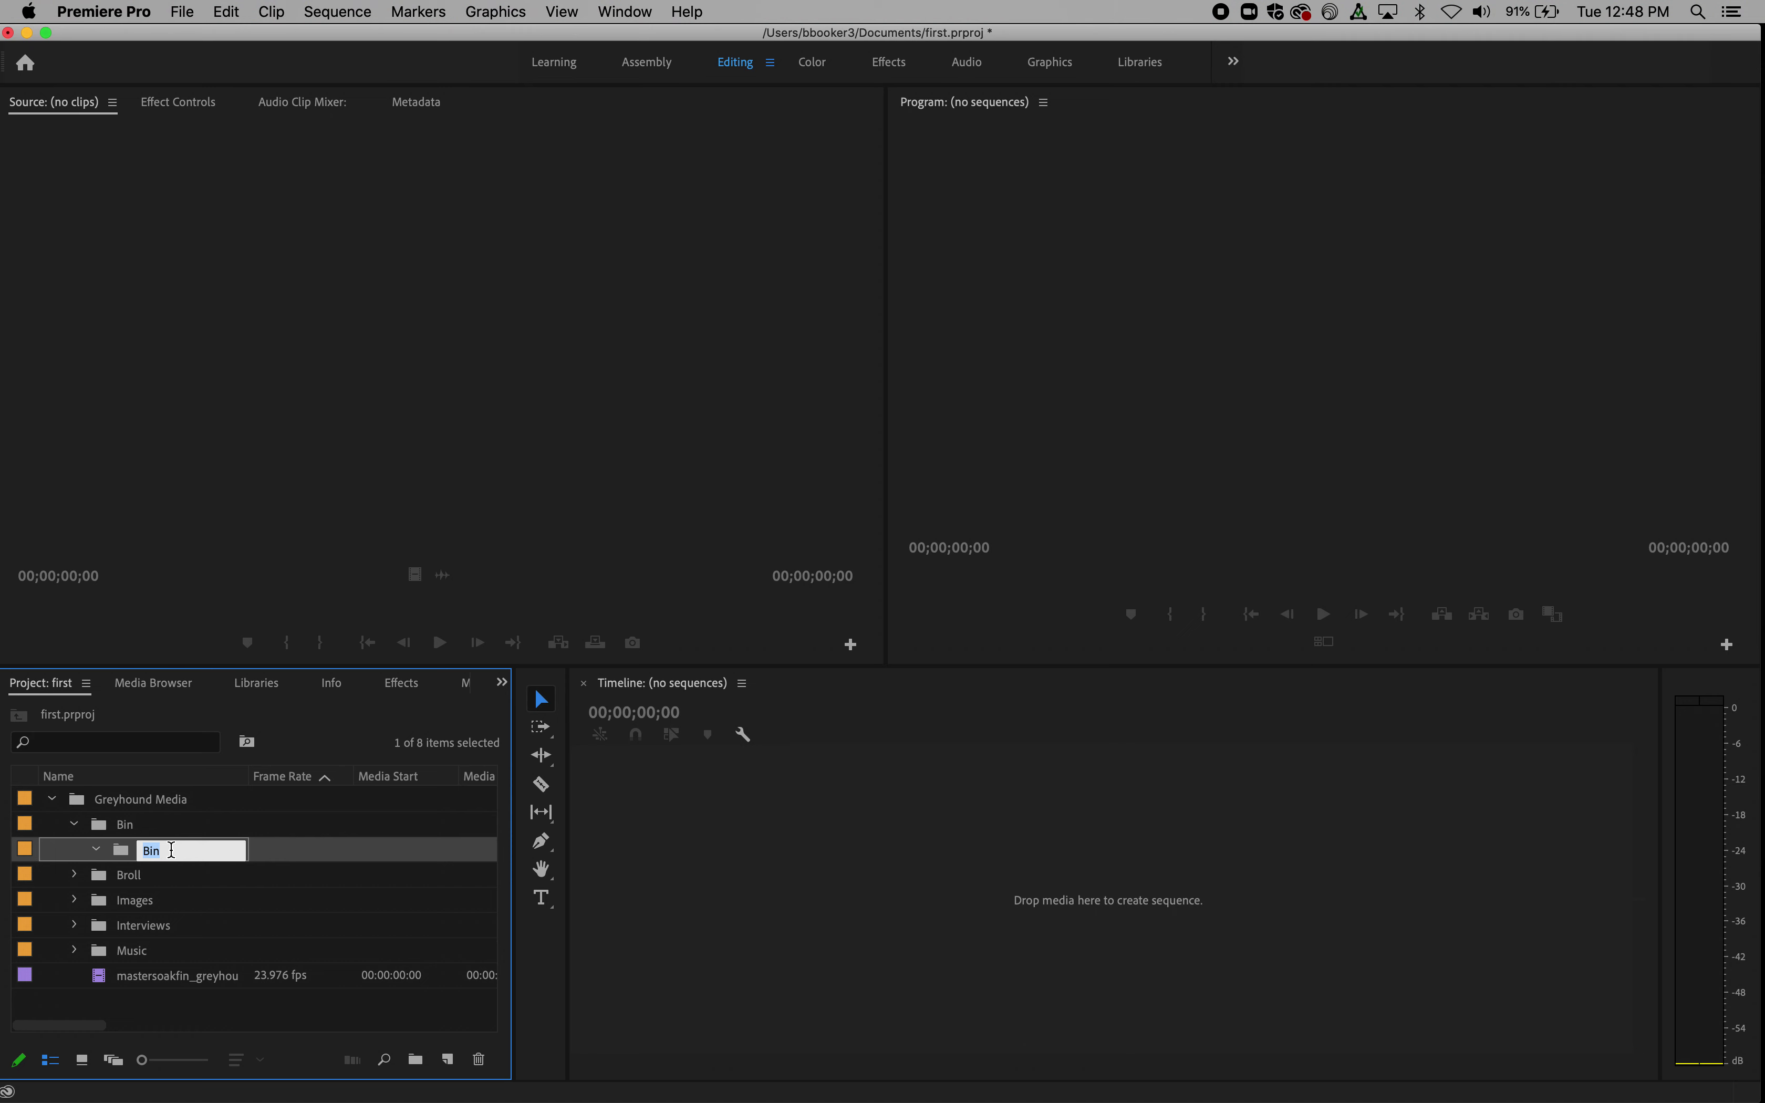
left_click(95, 850)
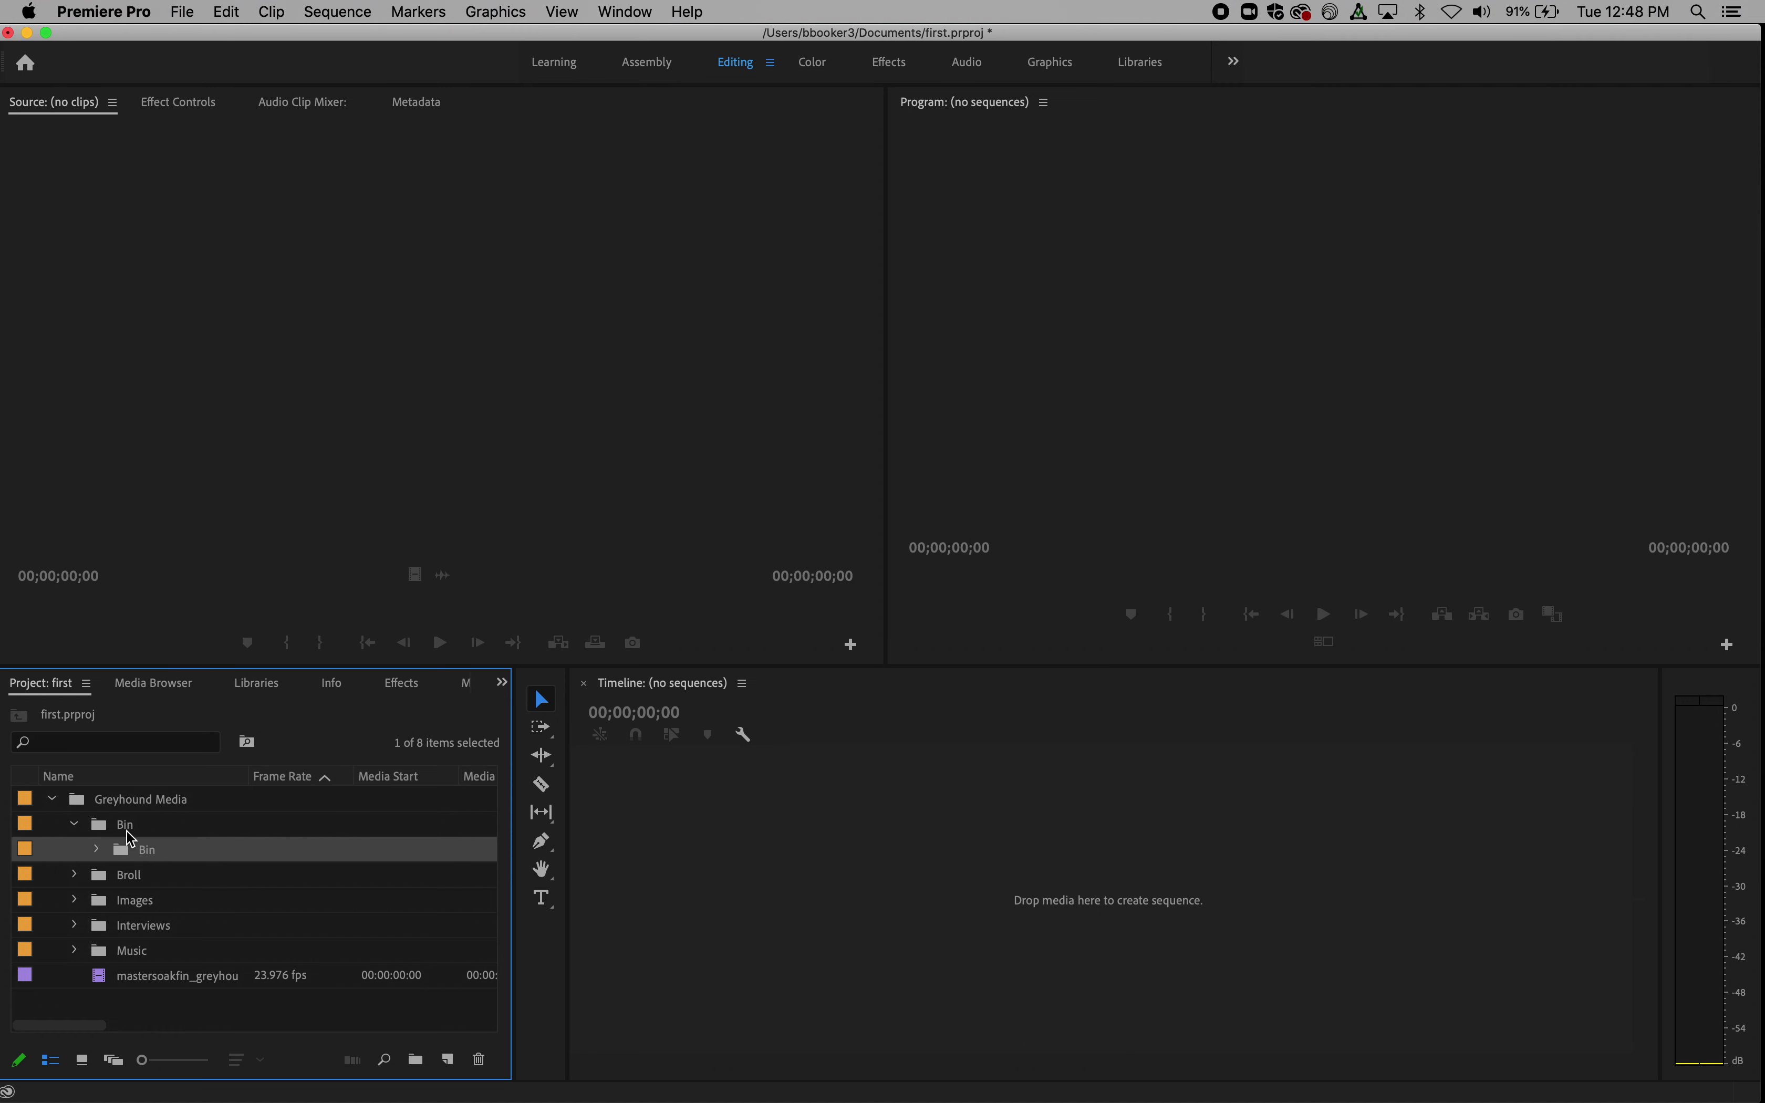
left_click(126, 827)
double_click(127, 830)
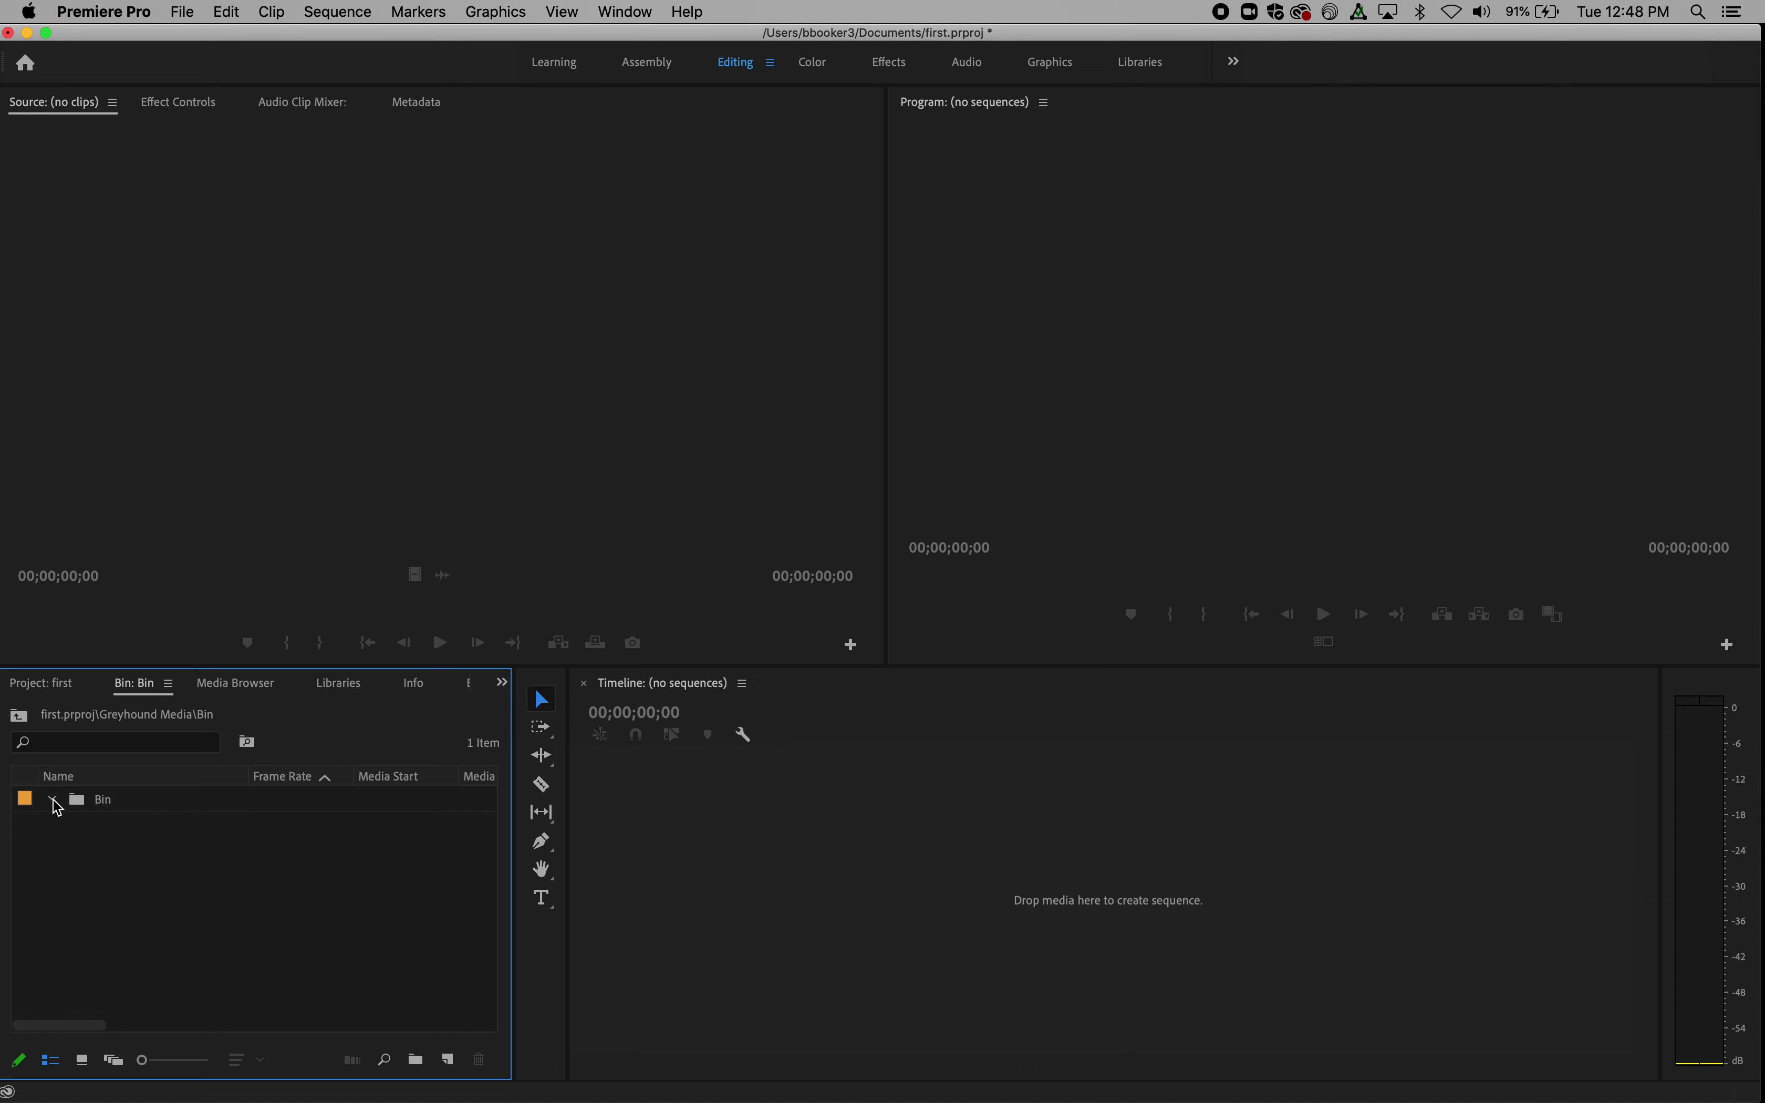
left_click(52, 799)
double_click(81, 801)
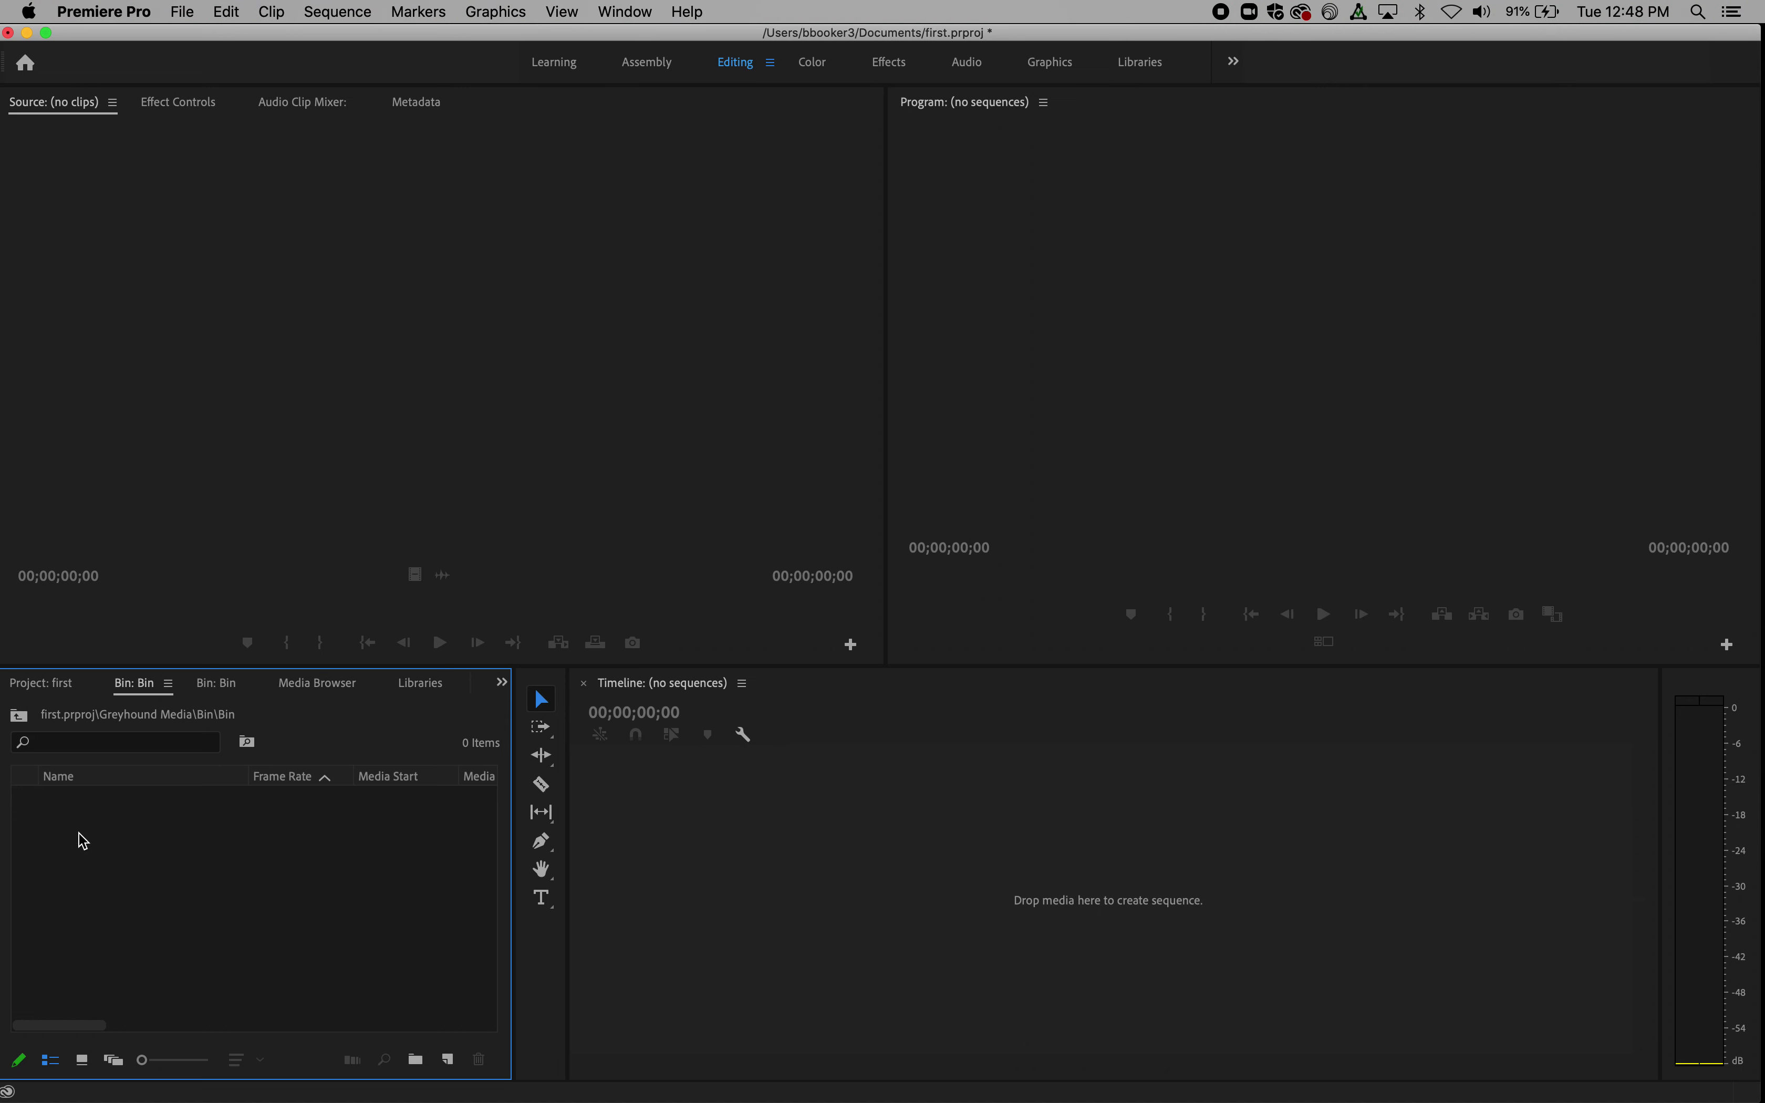
left_click(20, 716)
left_click(19, 717)
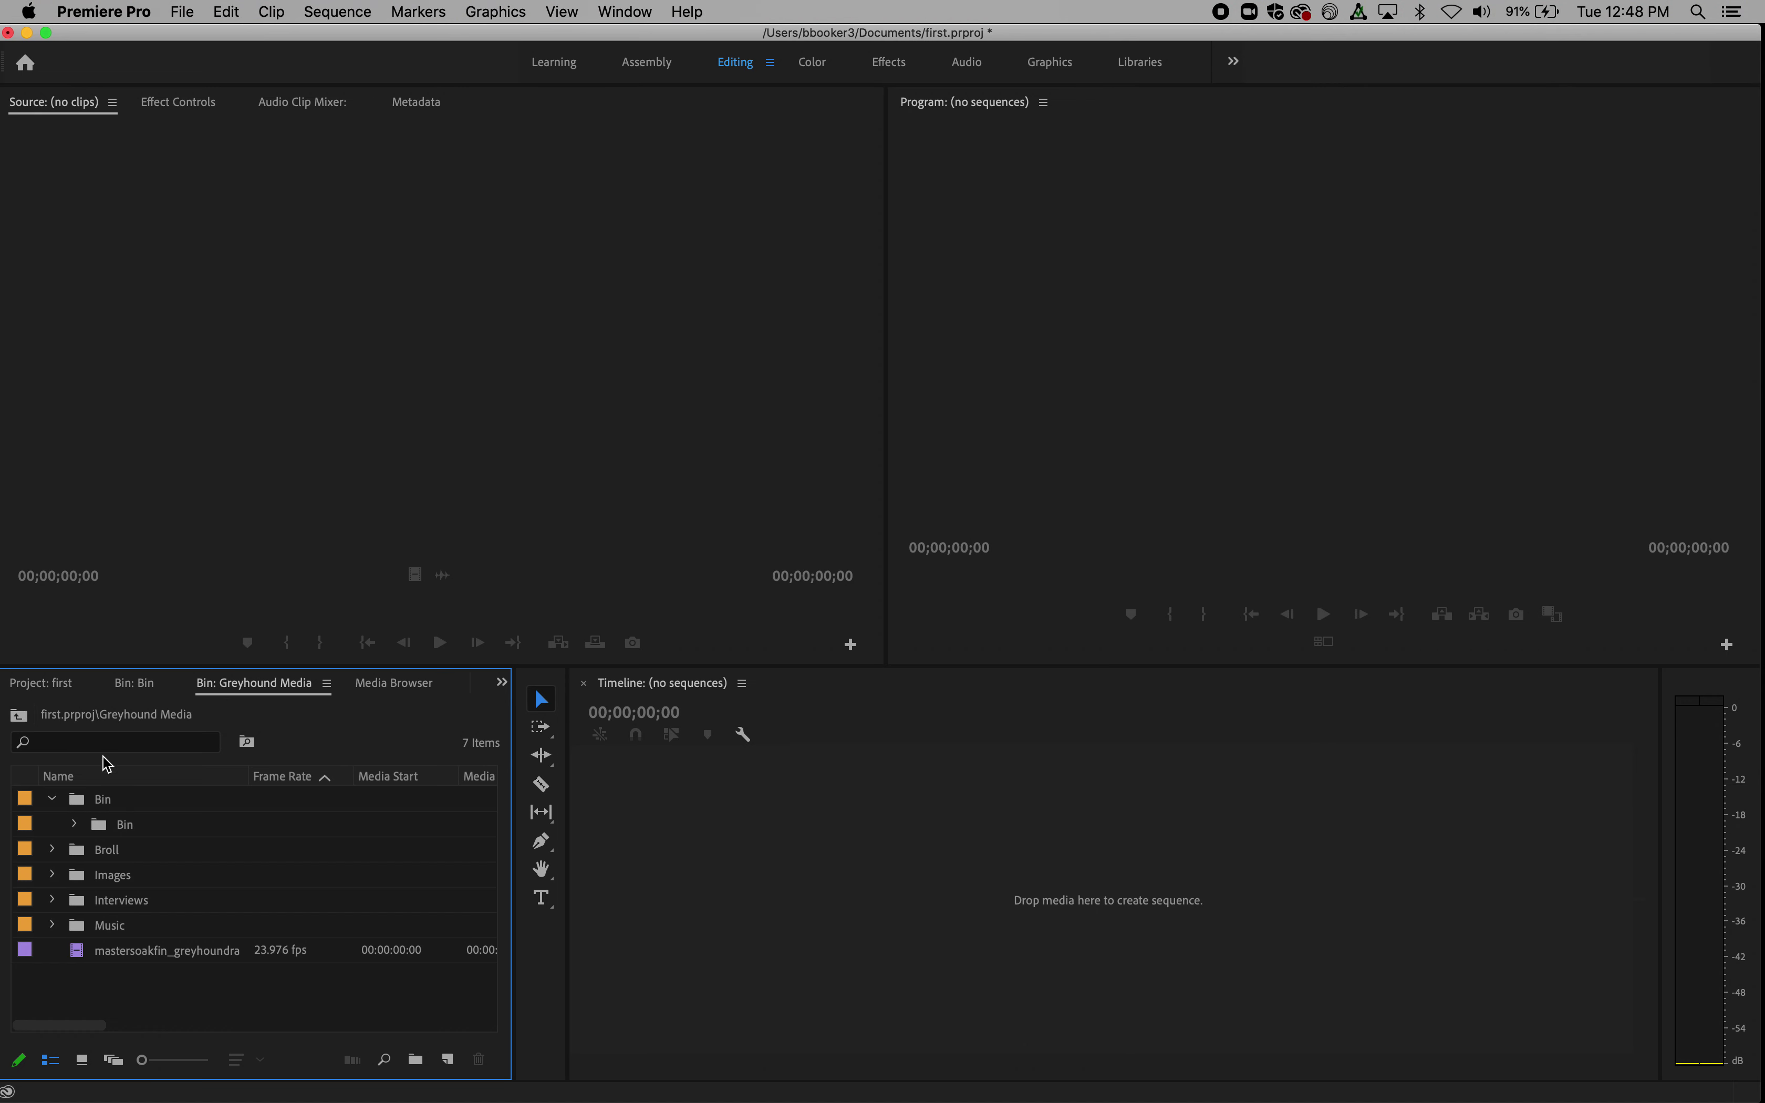
- Rename the new top-level bin to 'Test Folder', leaving Broll's name unchanged
left_click(52, 799)
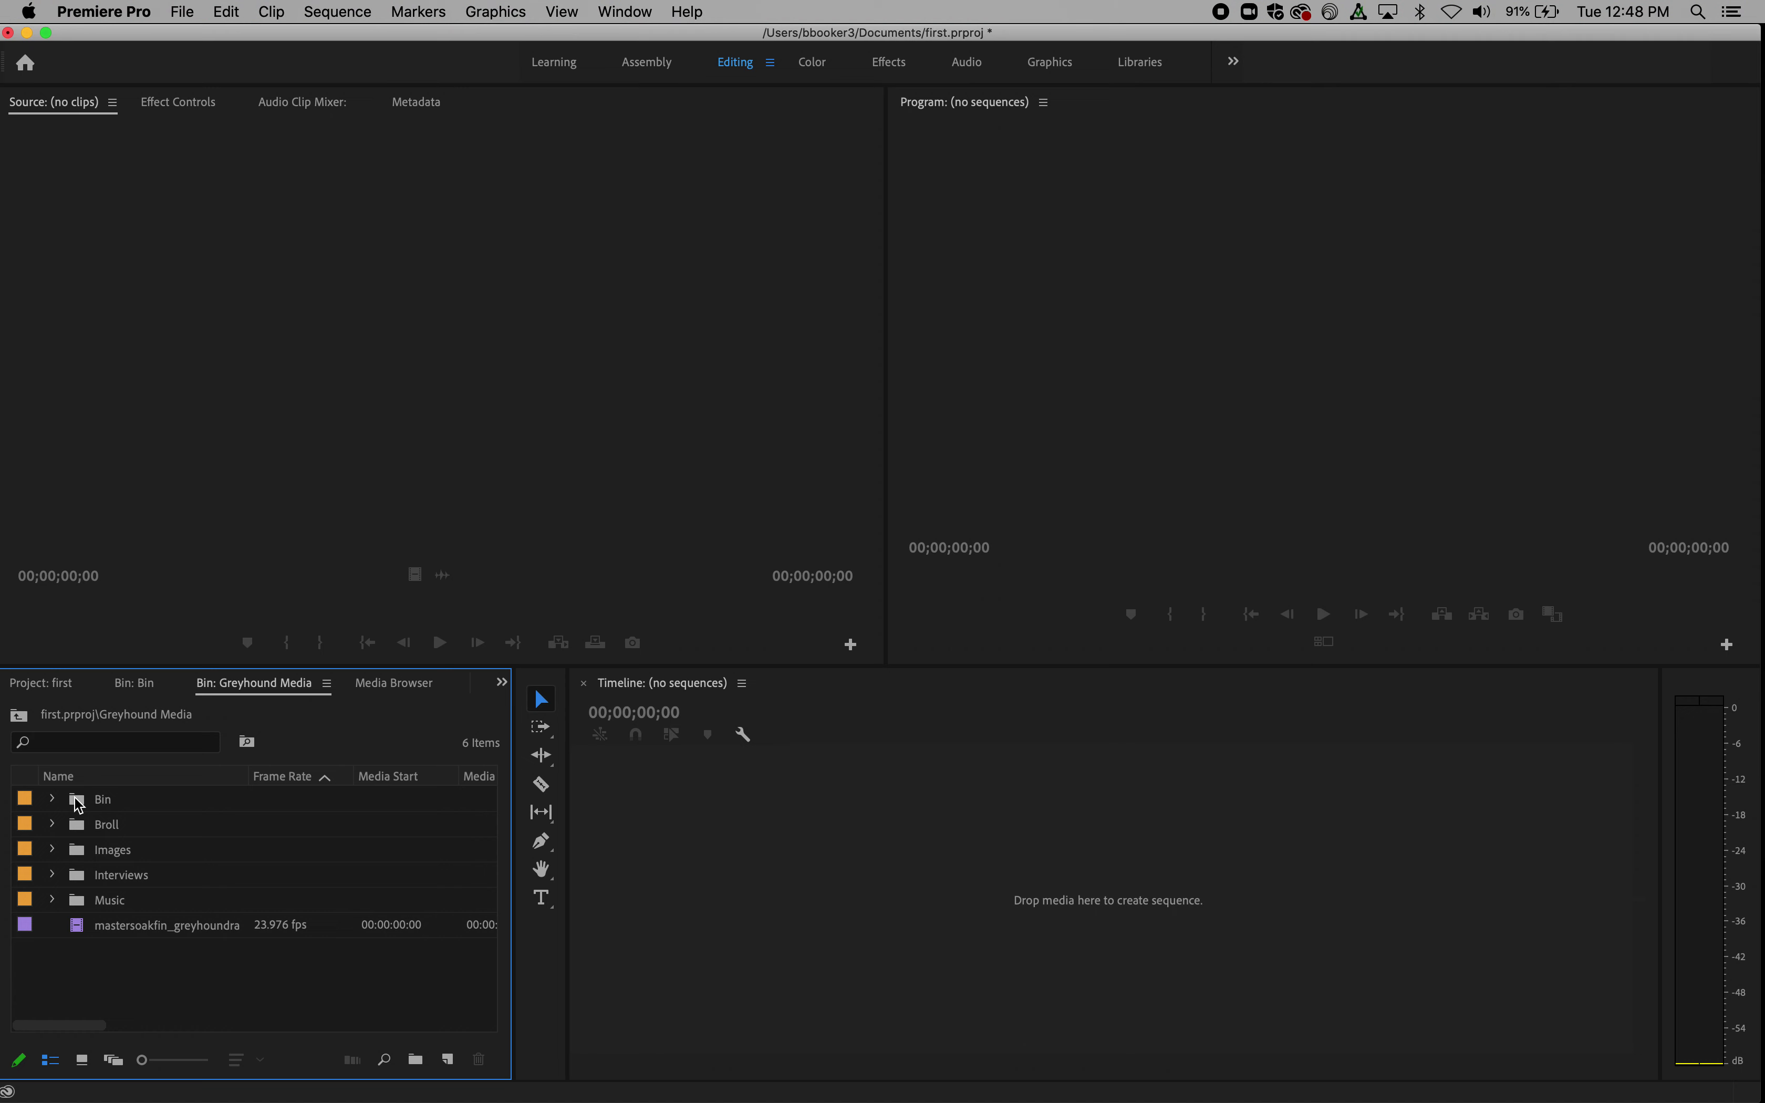
left_click_drag(76, 801, 68, 990)
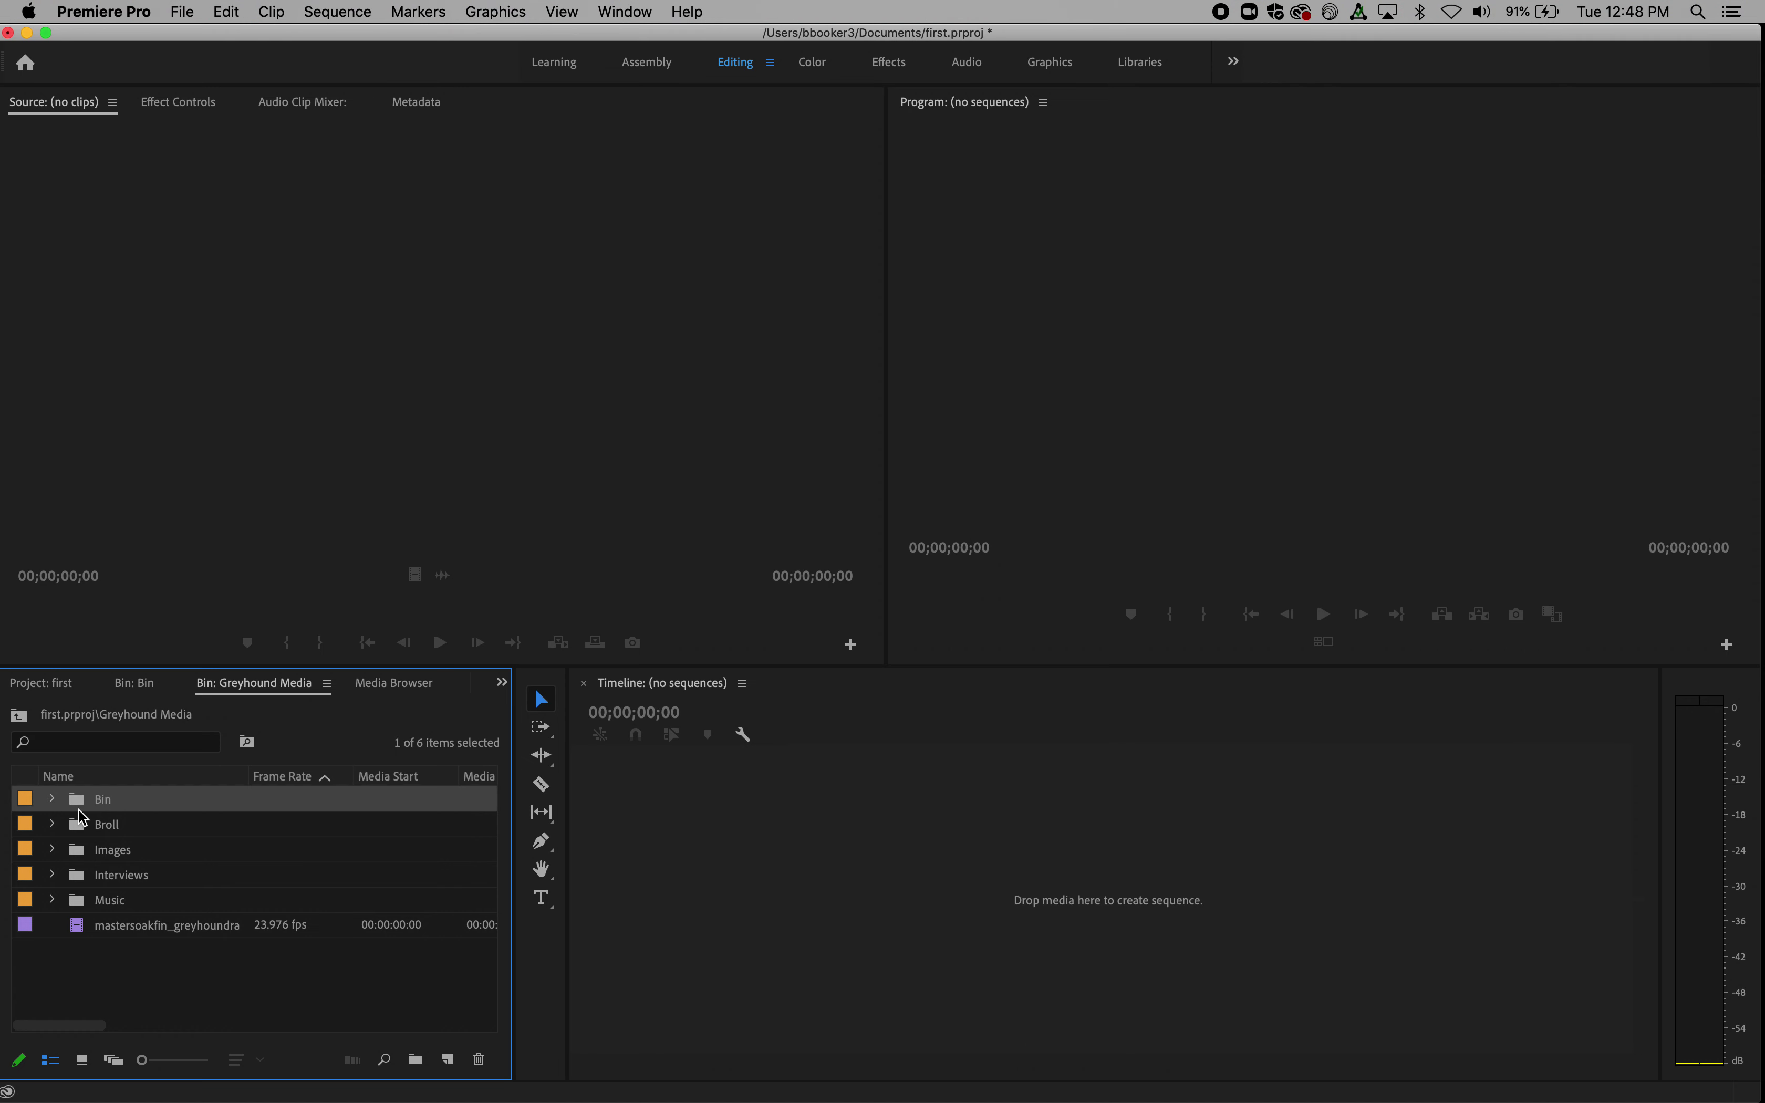
left_click(106, 801)
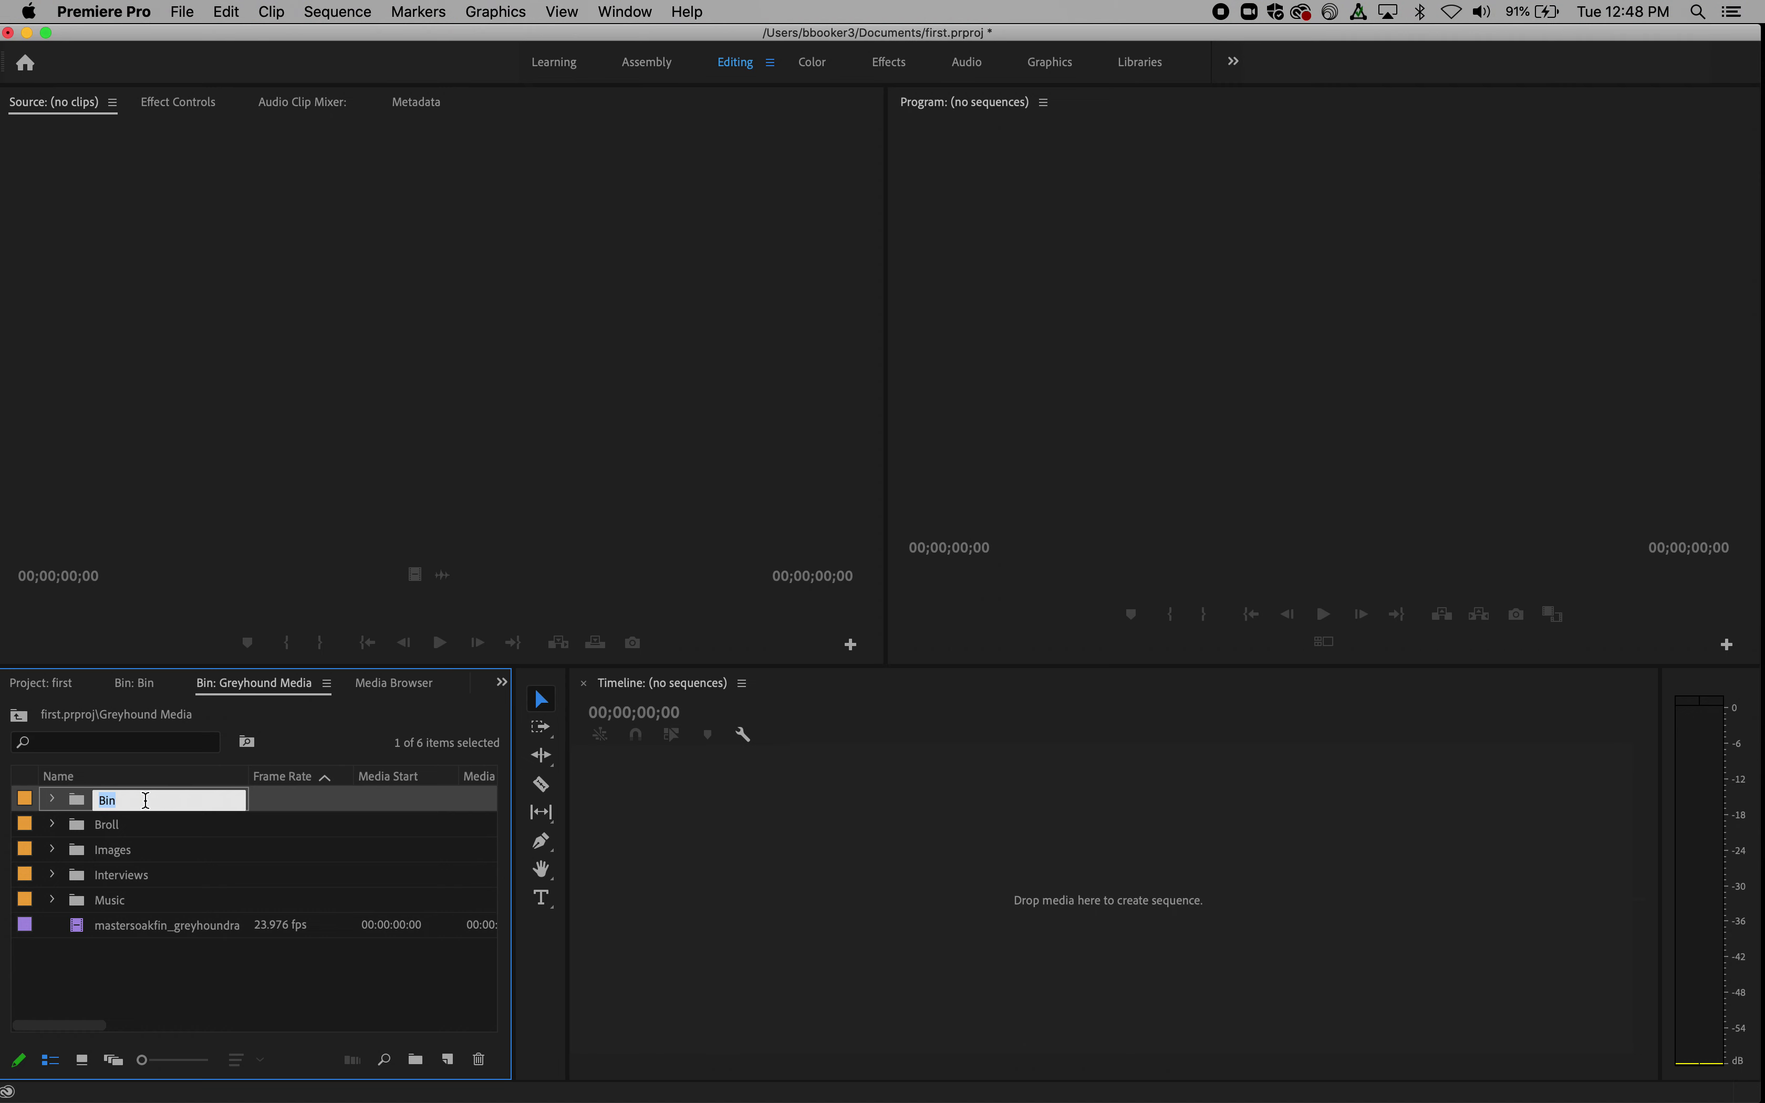
type("Test Folder")
key("Tab")
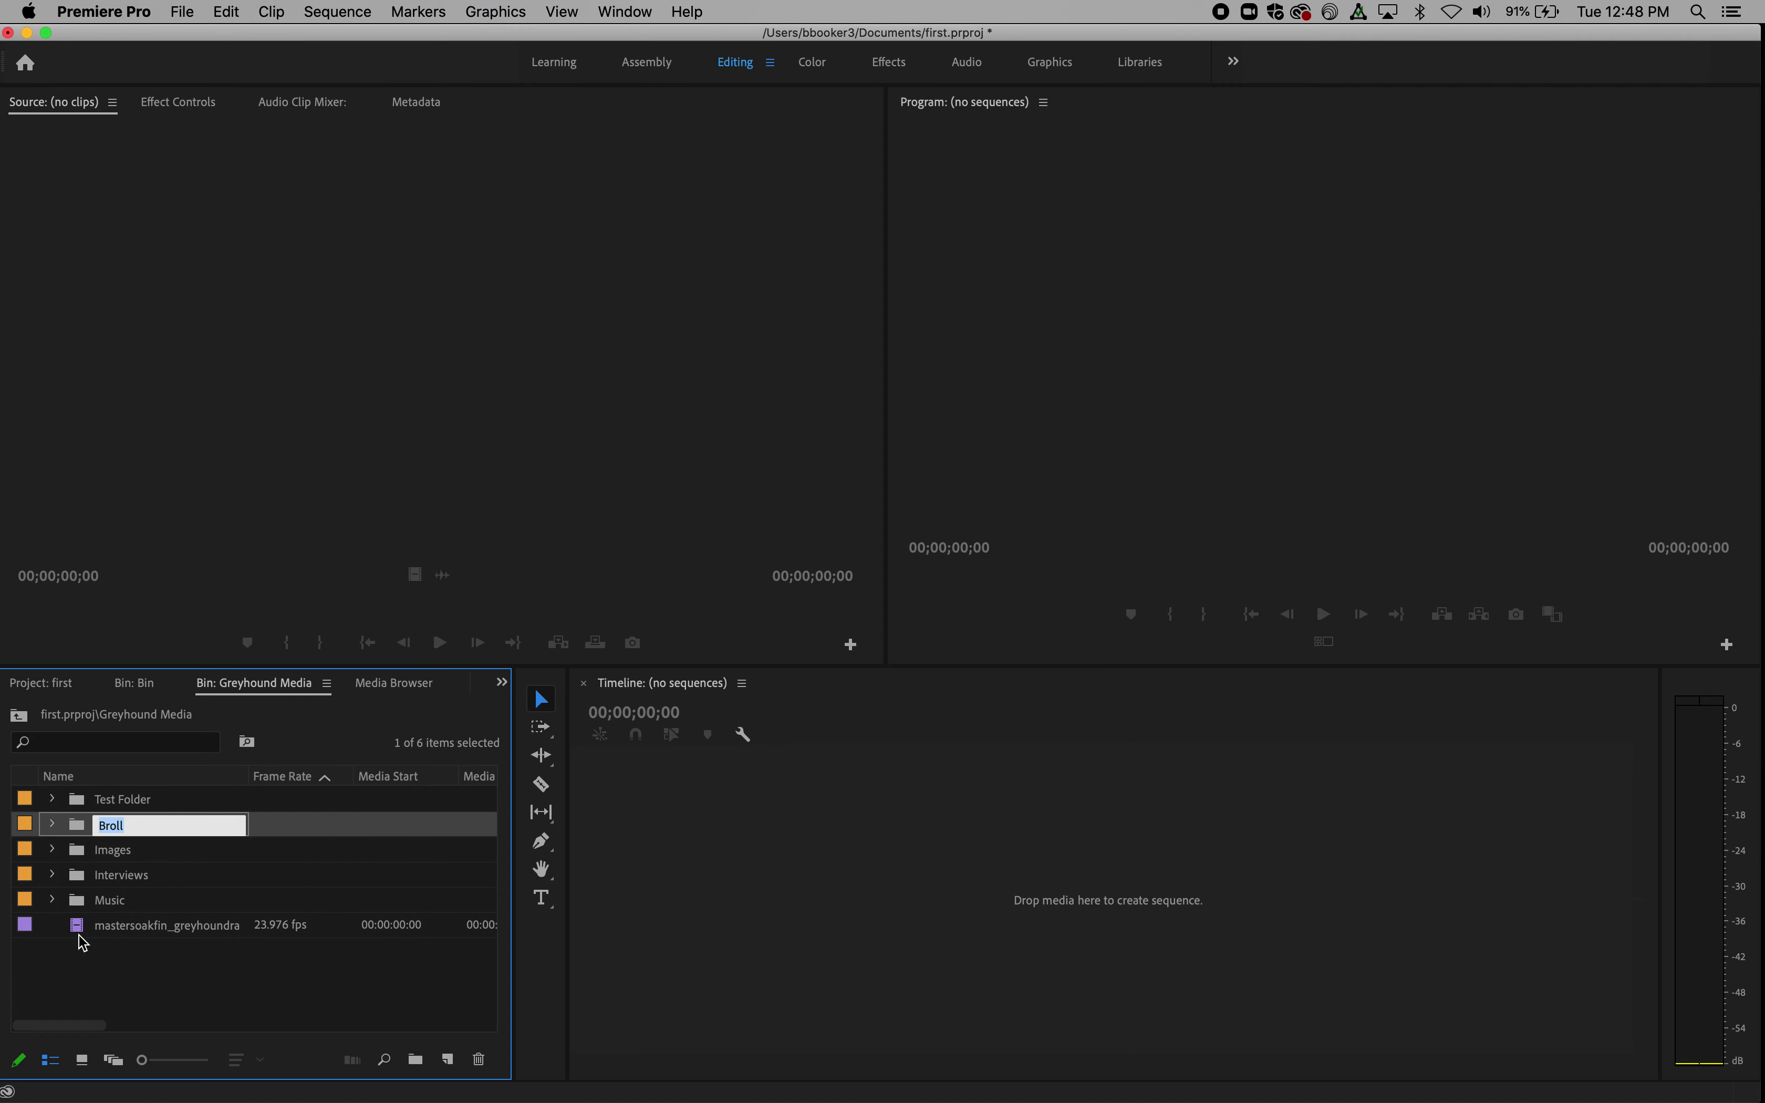
left_click(237, 948)
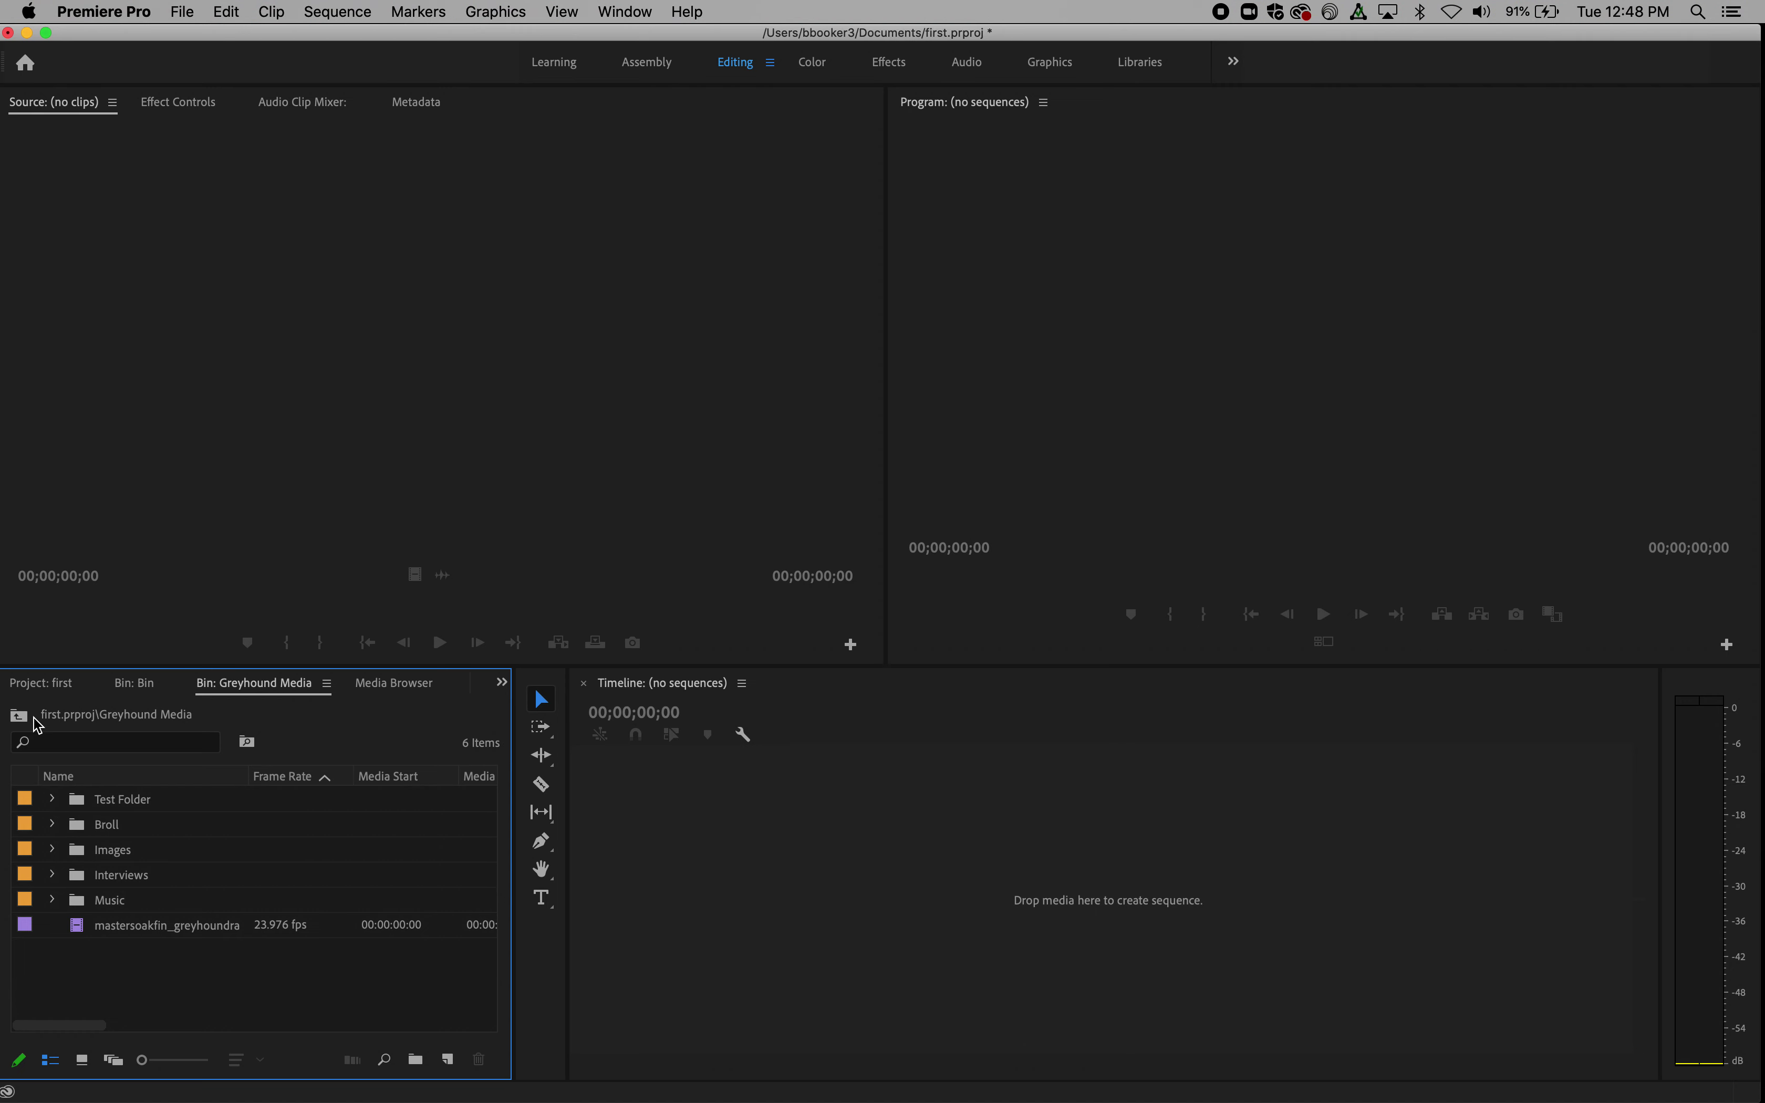
- Drag Test Folder out of Greyhound Media to the project root and delete it
left_click(19, 717)
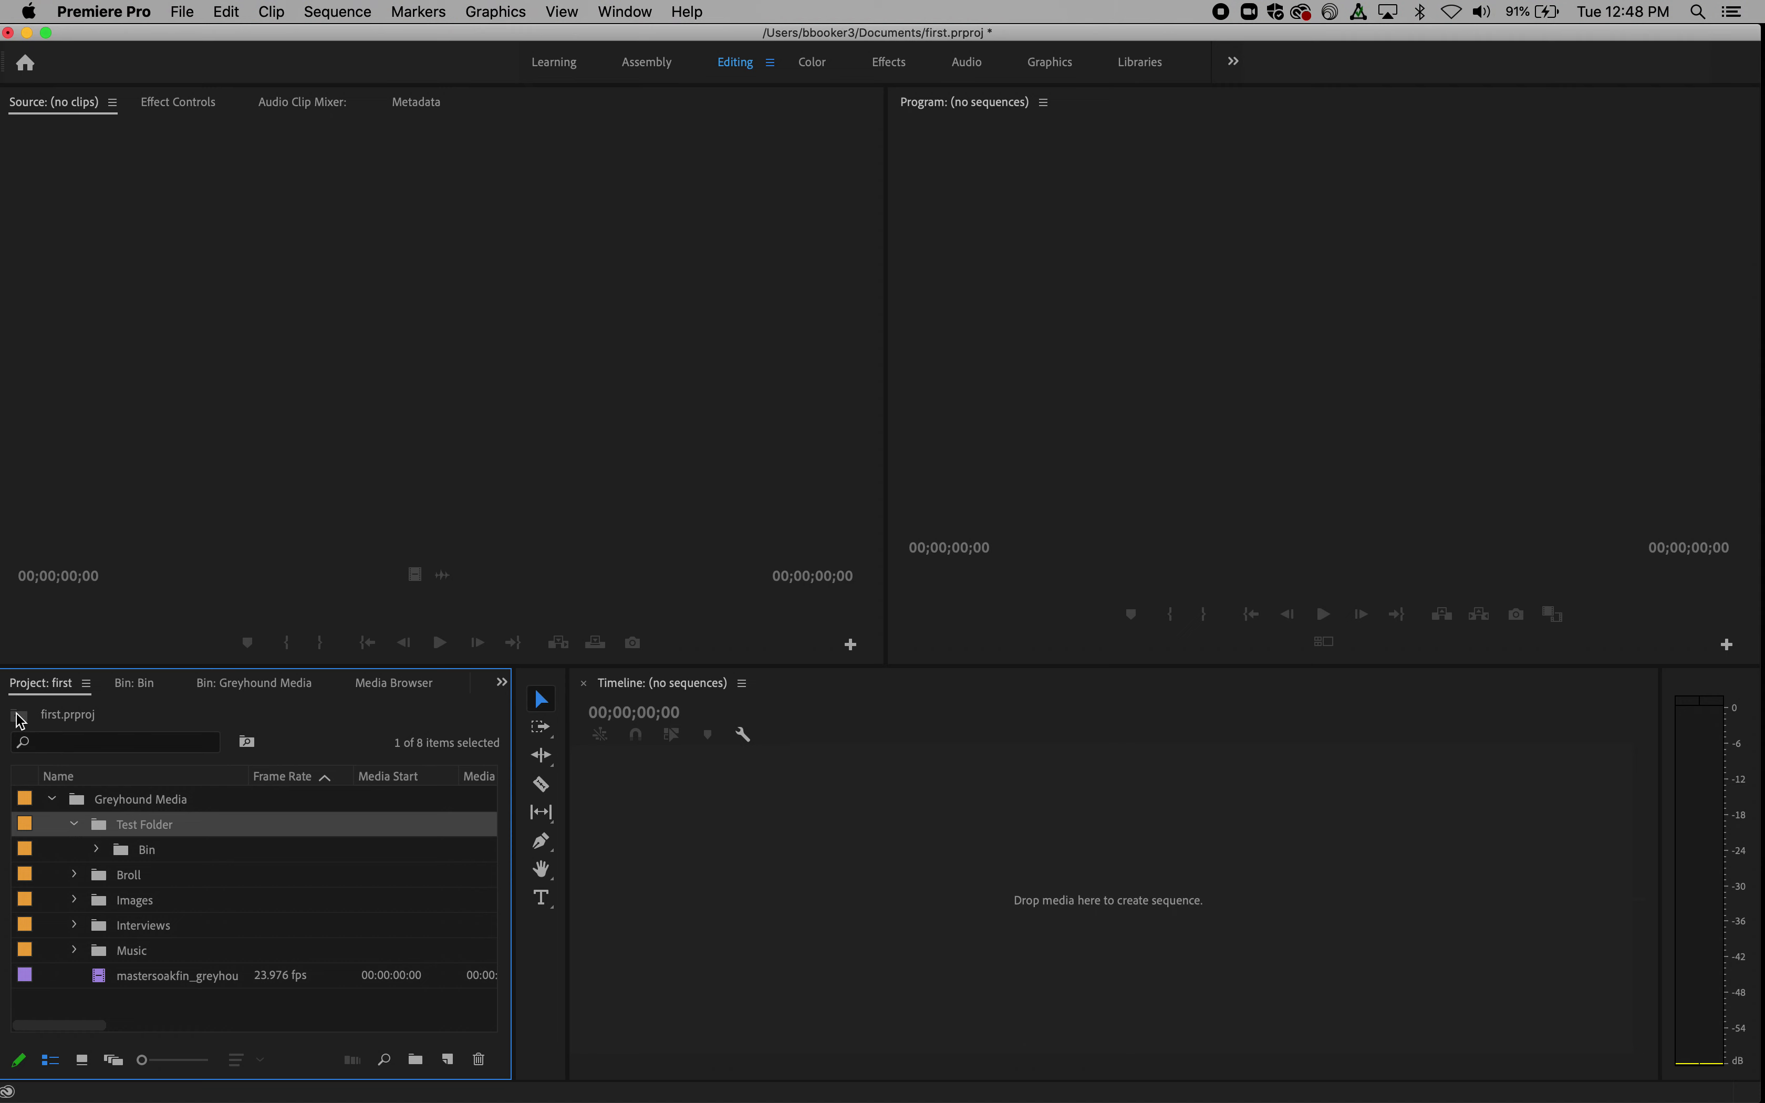
left_click(75, 825)
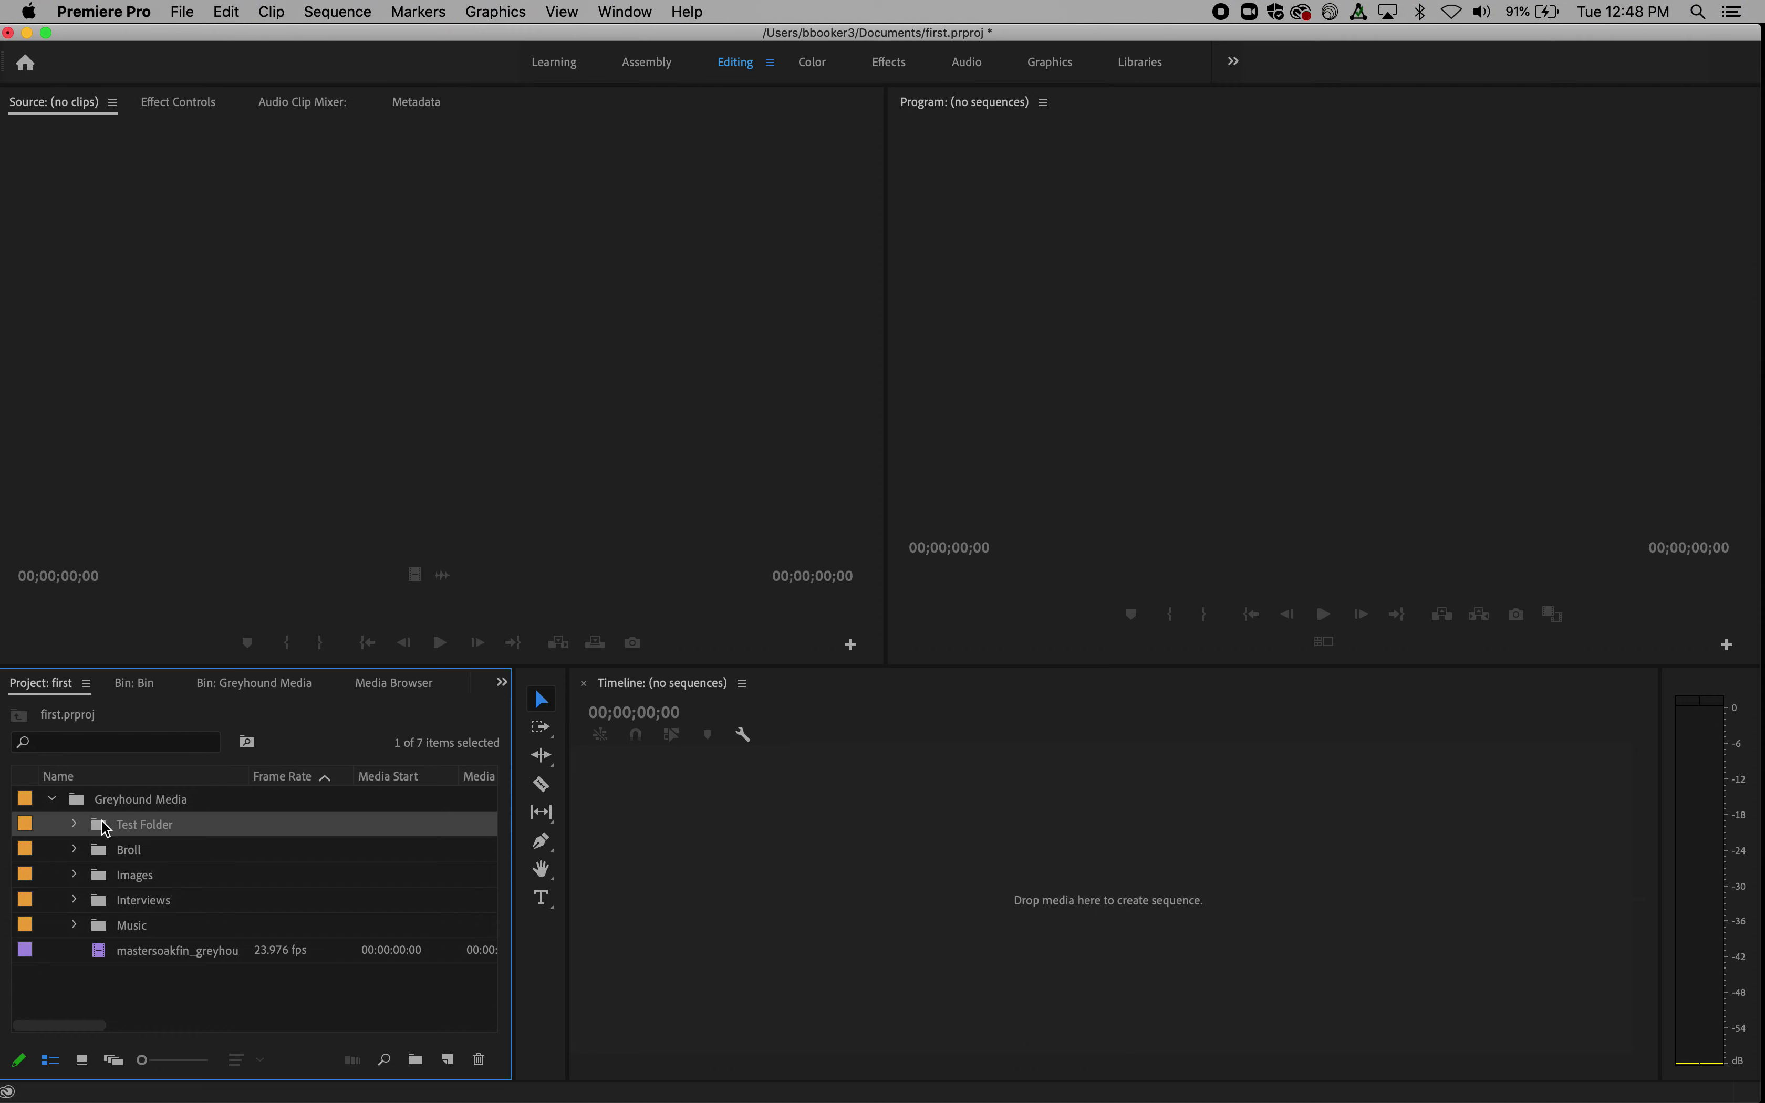
left_click_drag(102, 820, 107, 978)
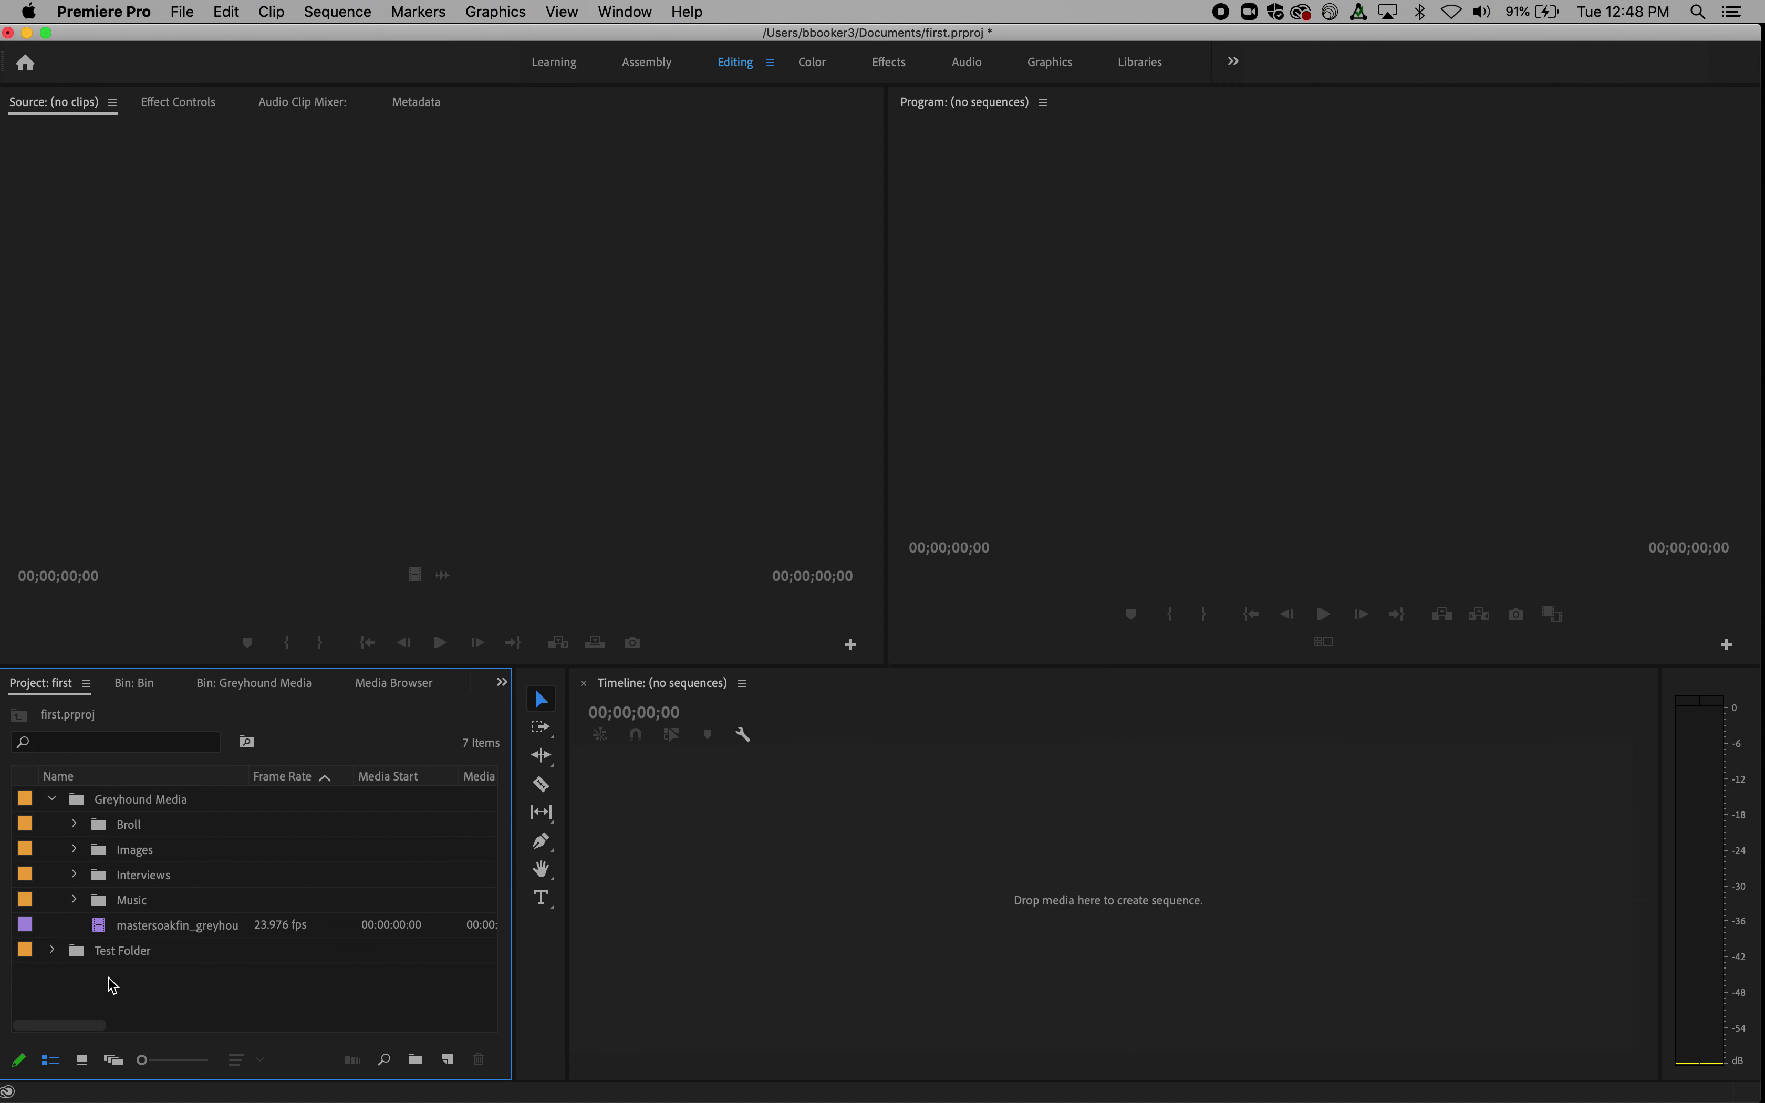
left_click(52, 799)
left_click(52, 801)
left_click(51, 799)
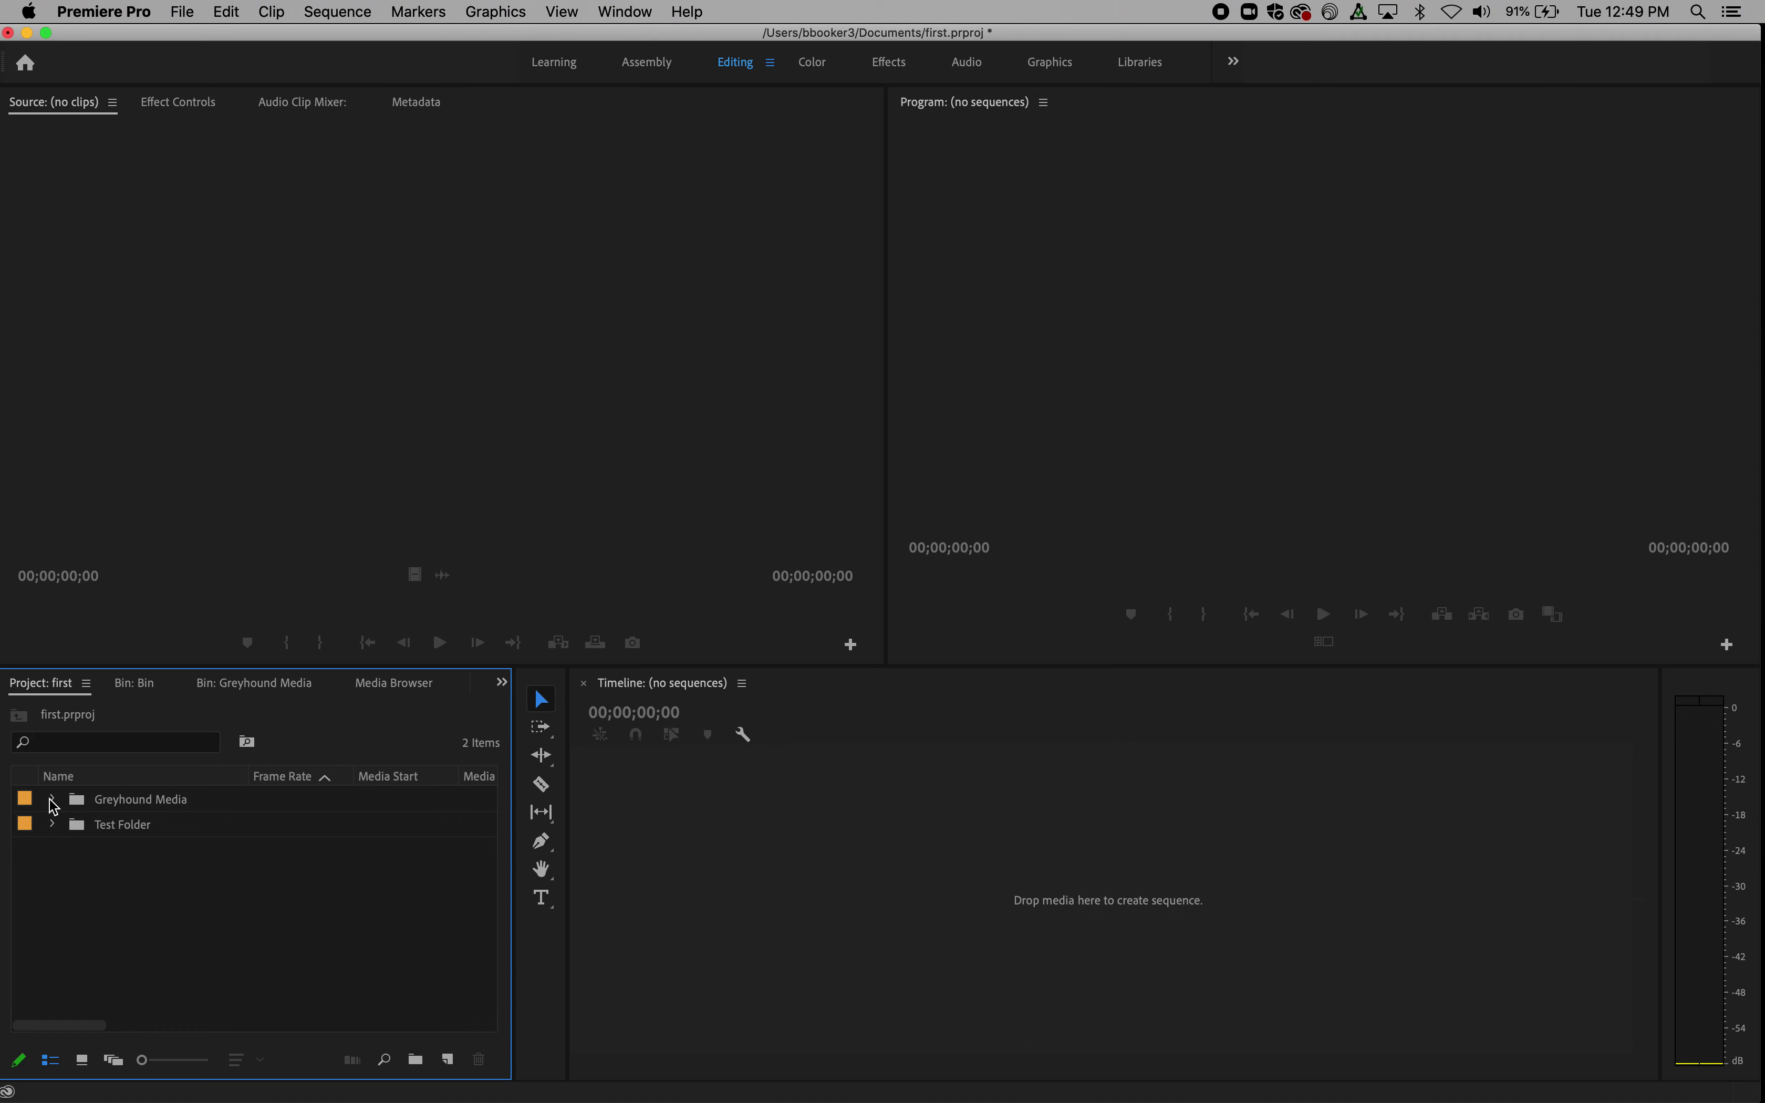
left_click(73, 827)
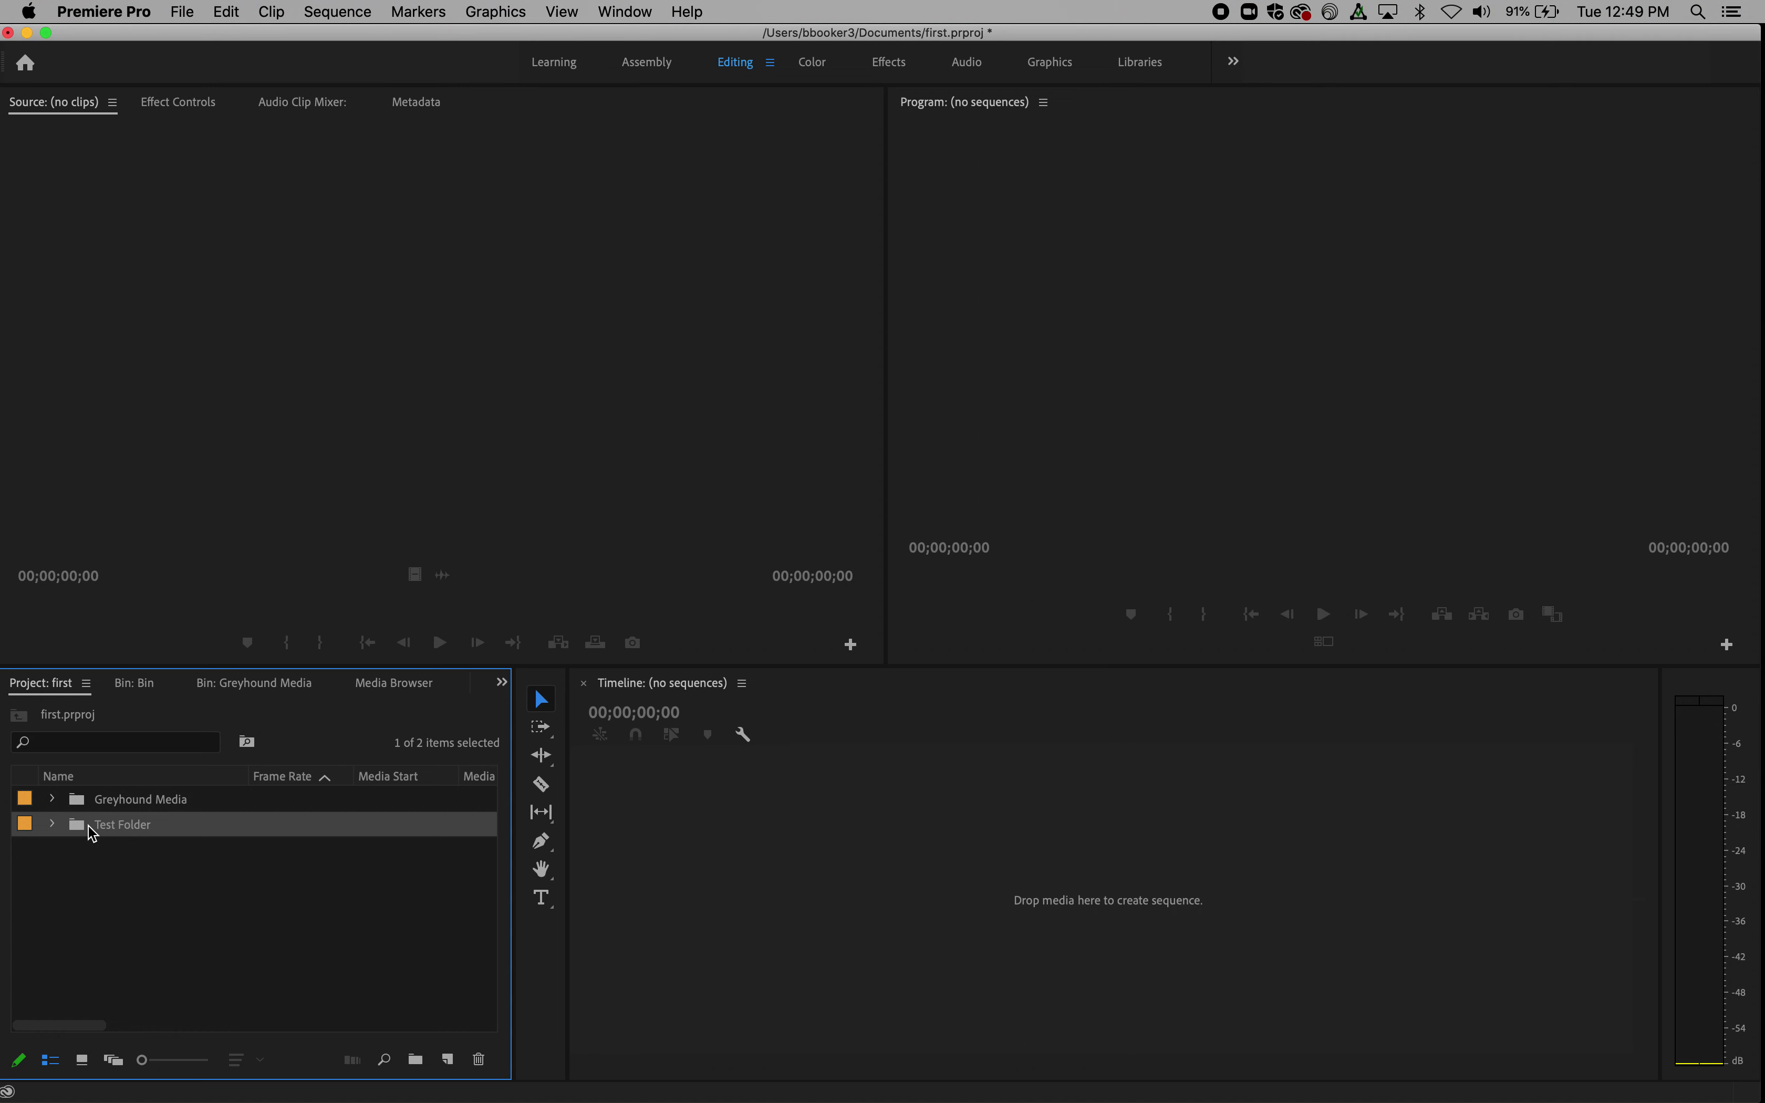
left_click(479, 1059)
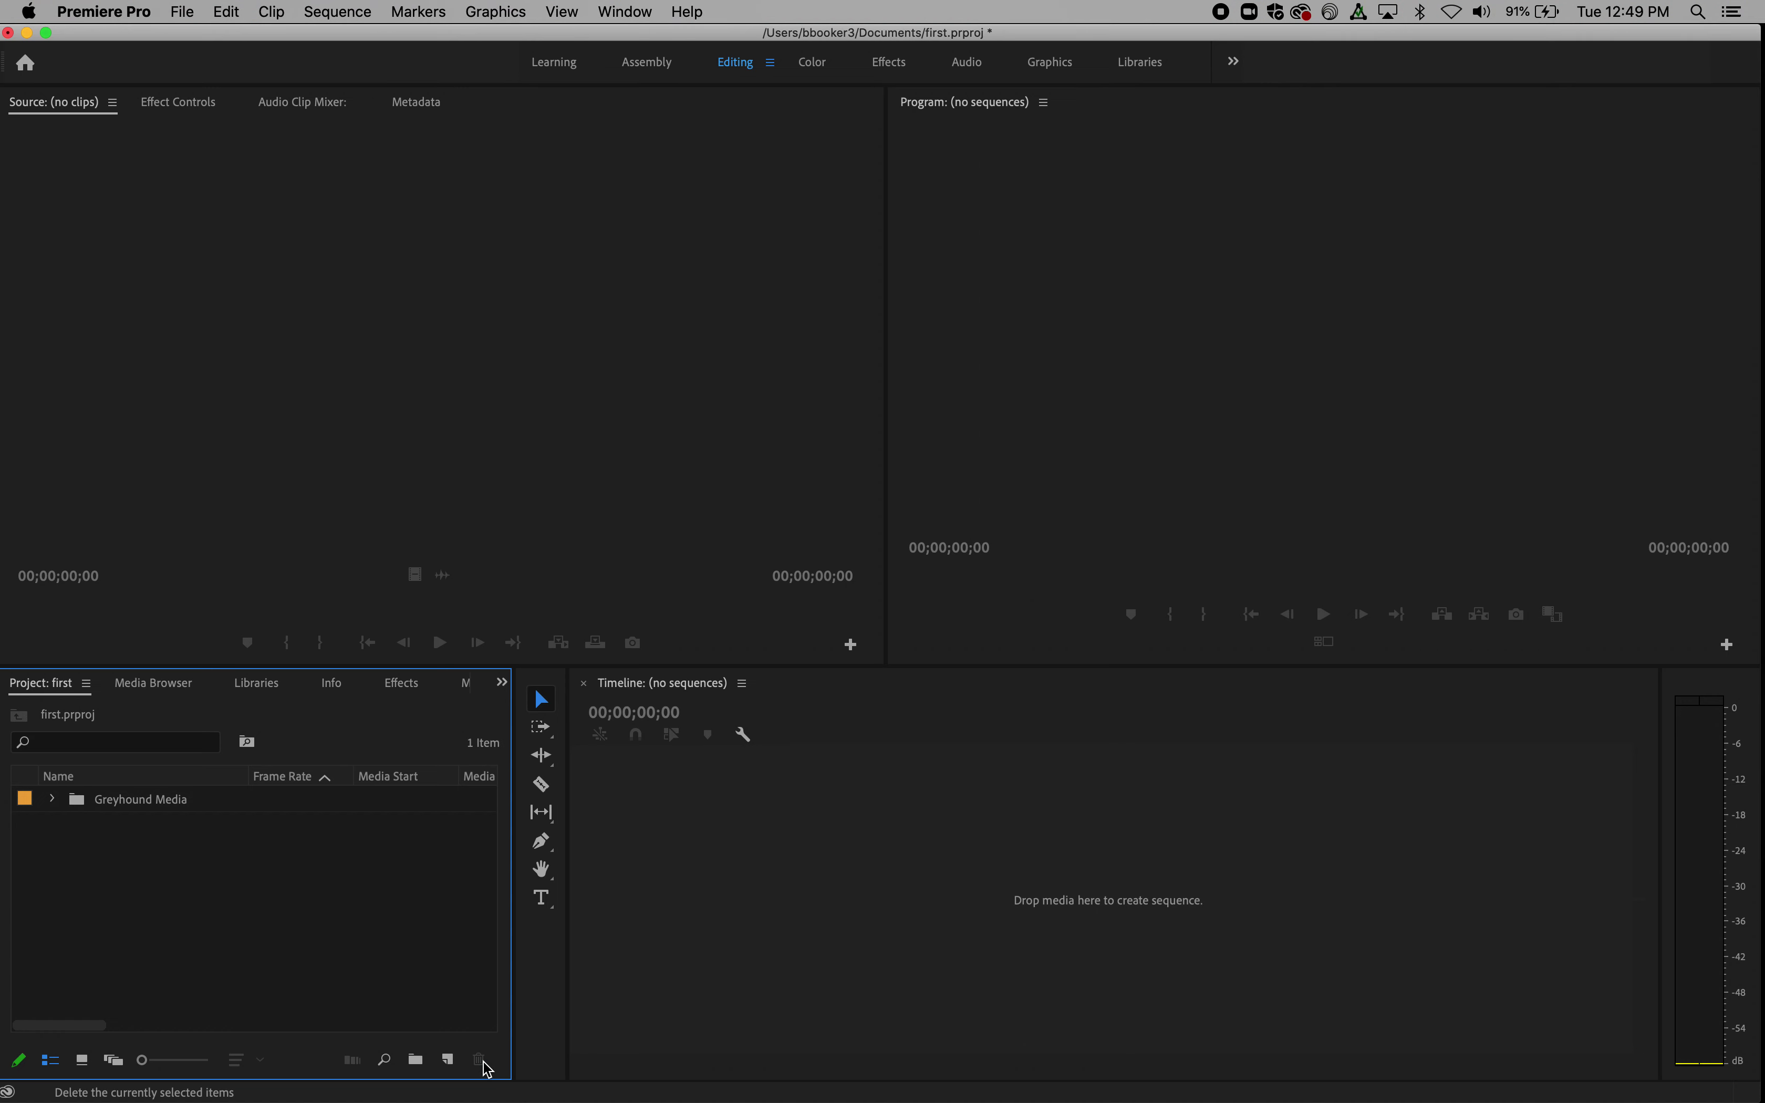
- Expand Greyhound Media to list Broll, Images, Interviews, Music and the 23.976 fps clip
left_click(52, 799)
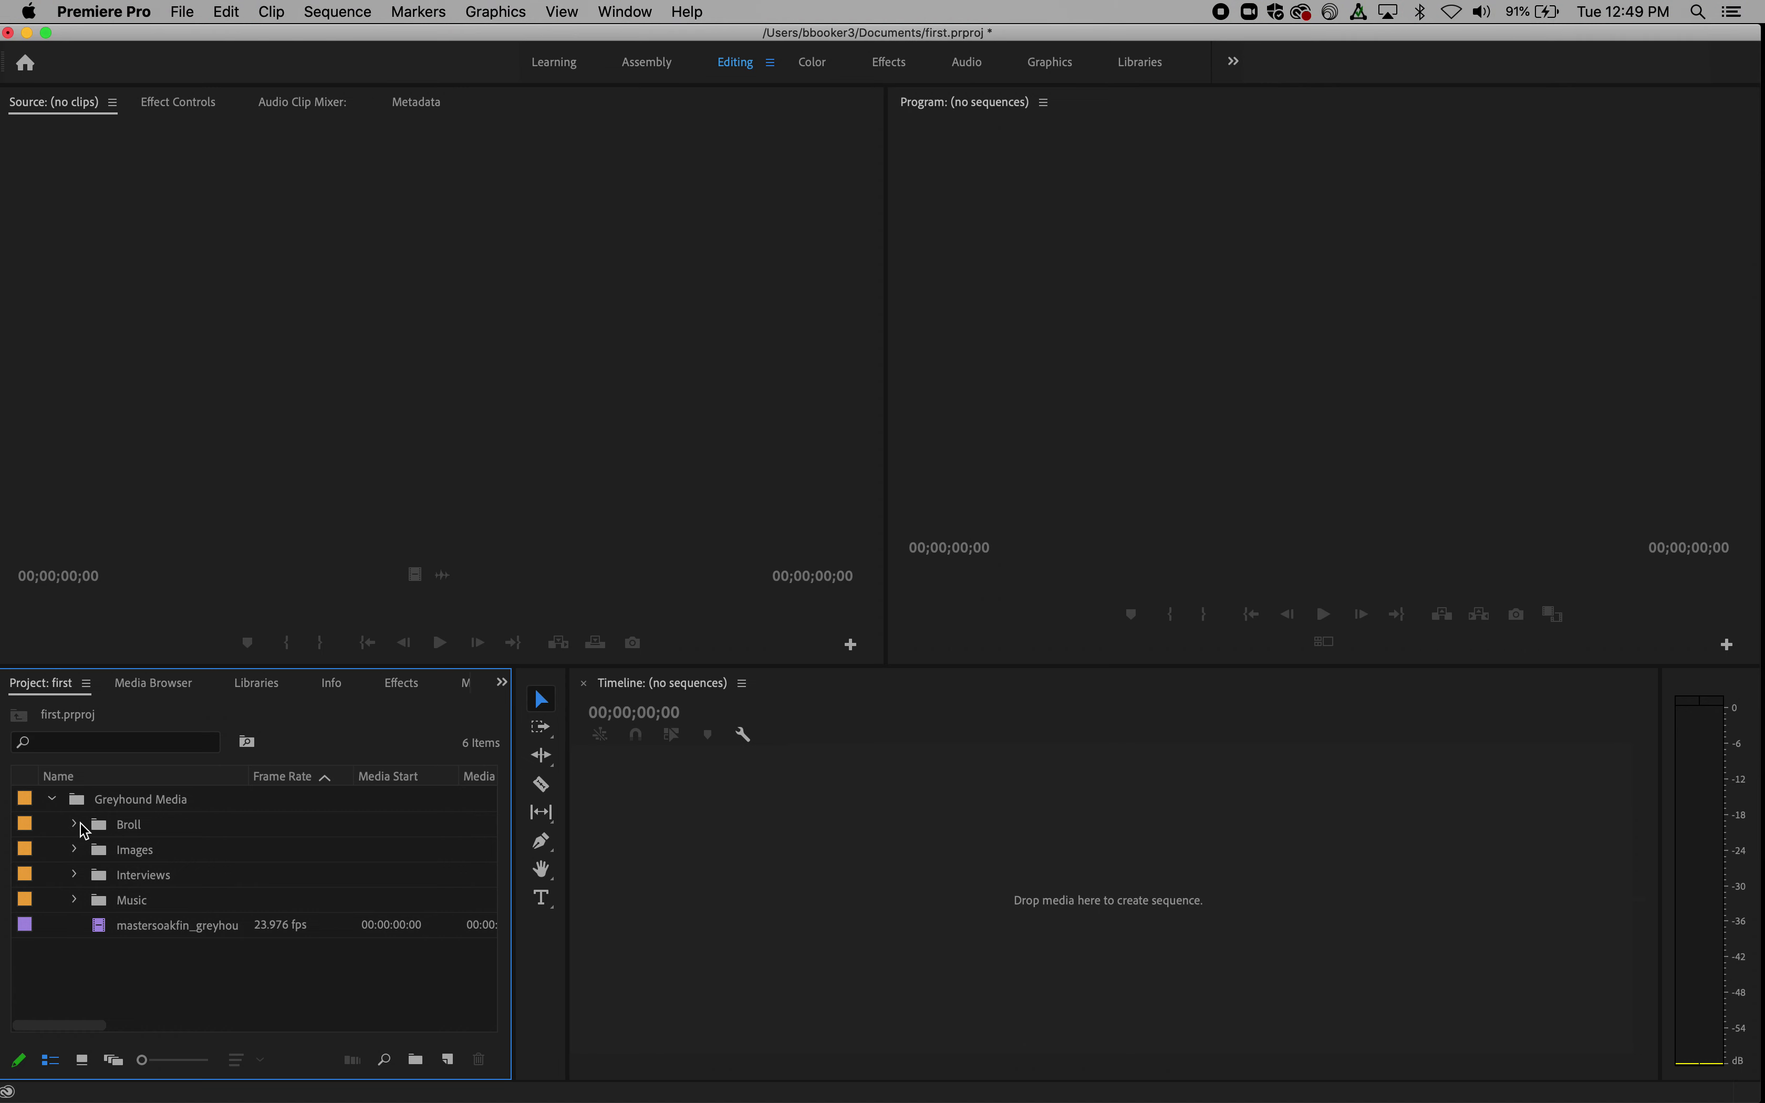
- Expand Broll > Homestretch Broll and load Allie fetches 1 into the Source monitor
left_click(75, 825)
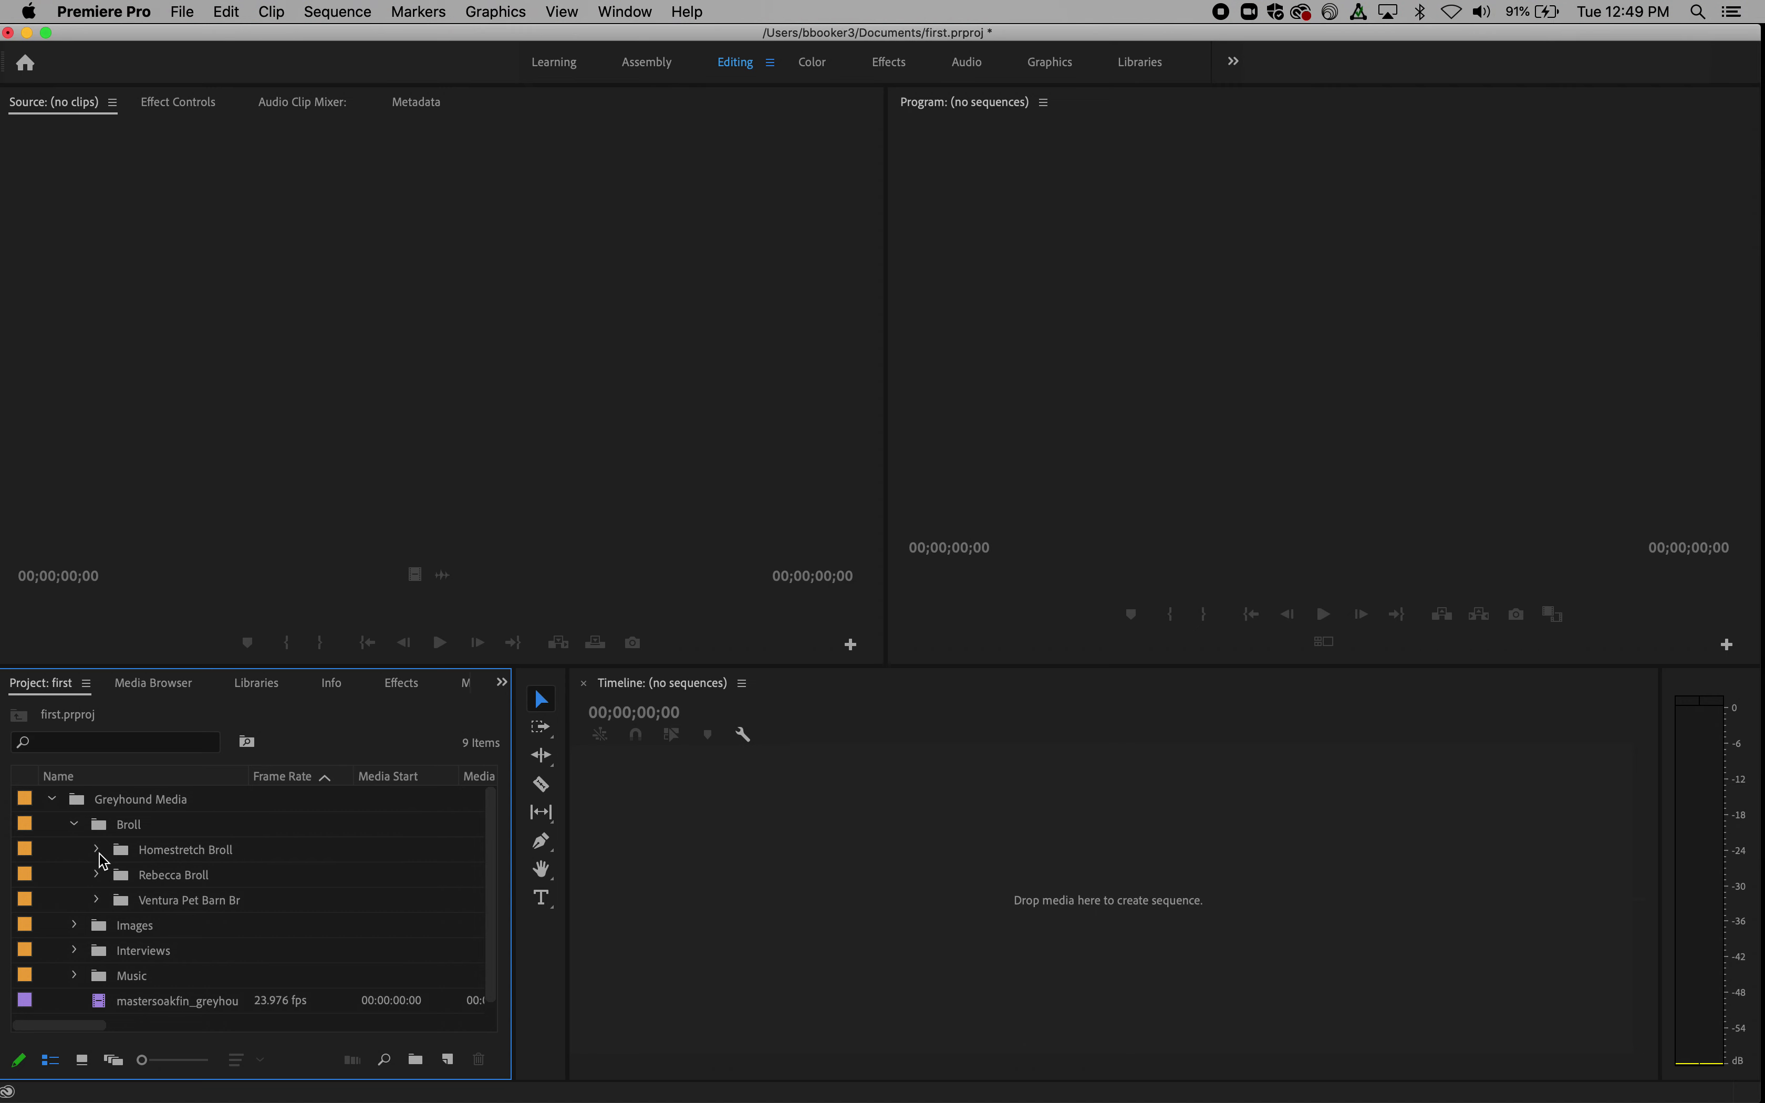
left_click(97, 849)
scroll(202, 891, "down", 3)
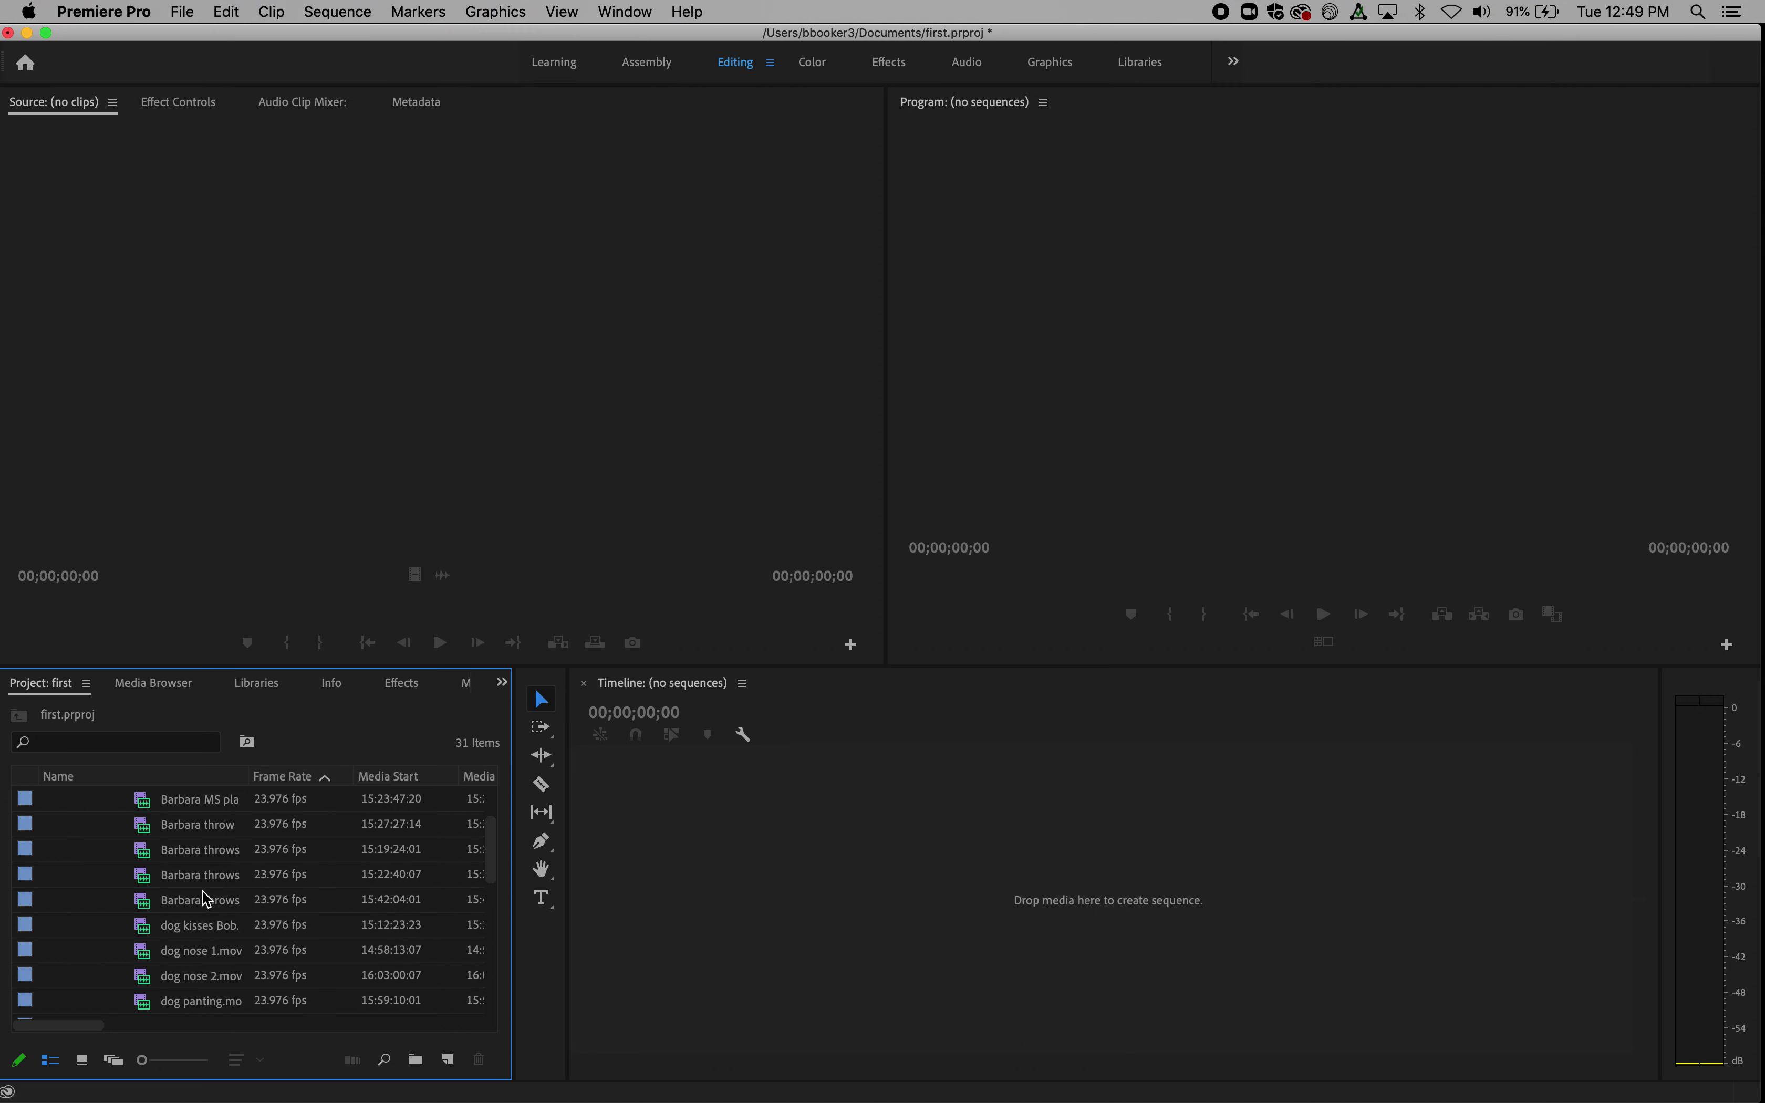
scroll(202, 891, "up", 3)
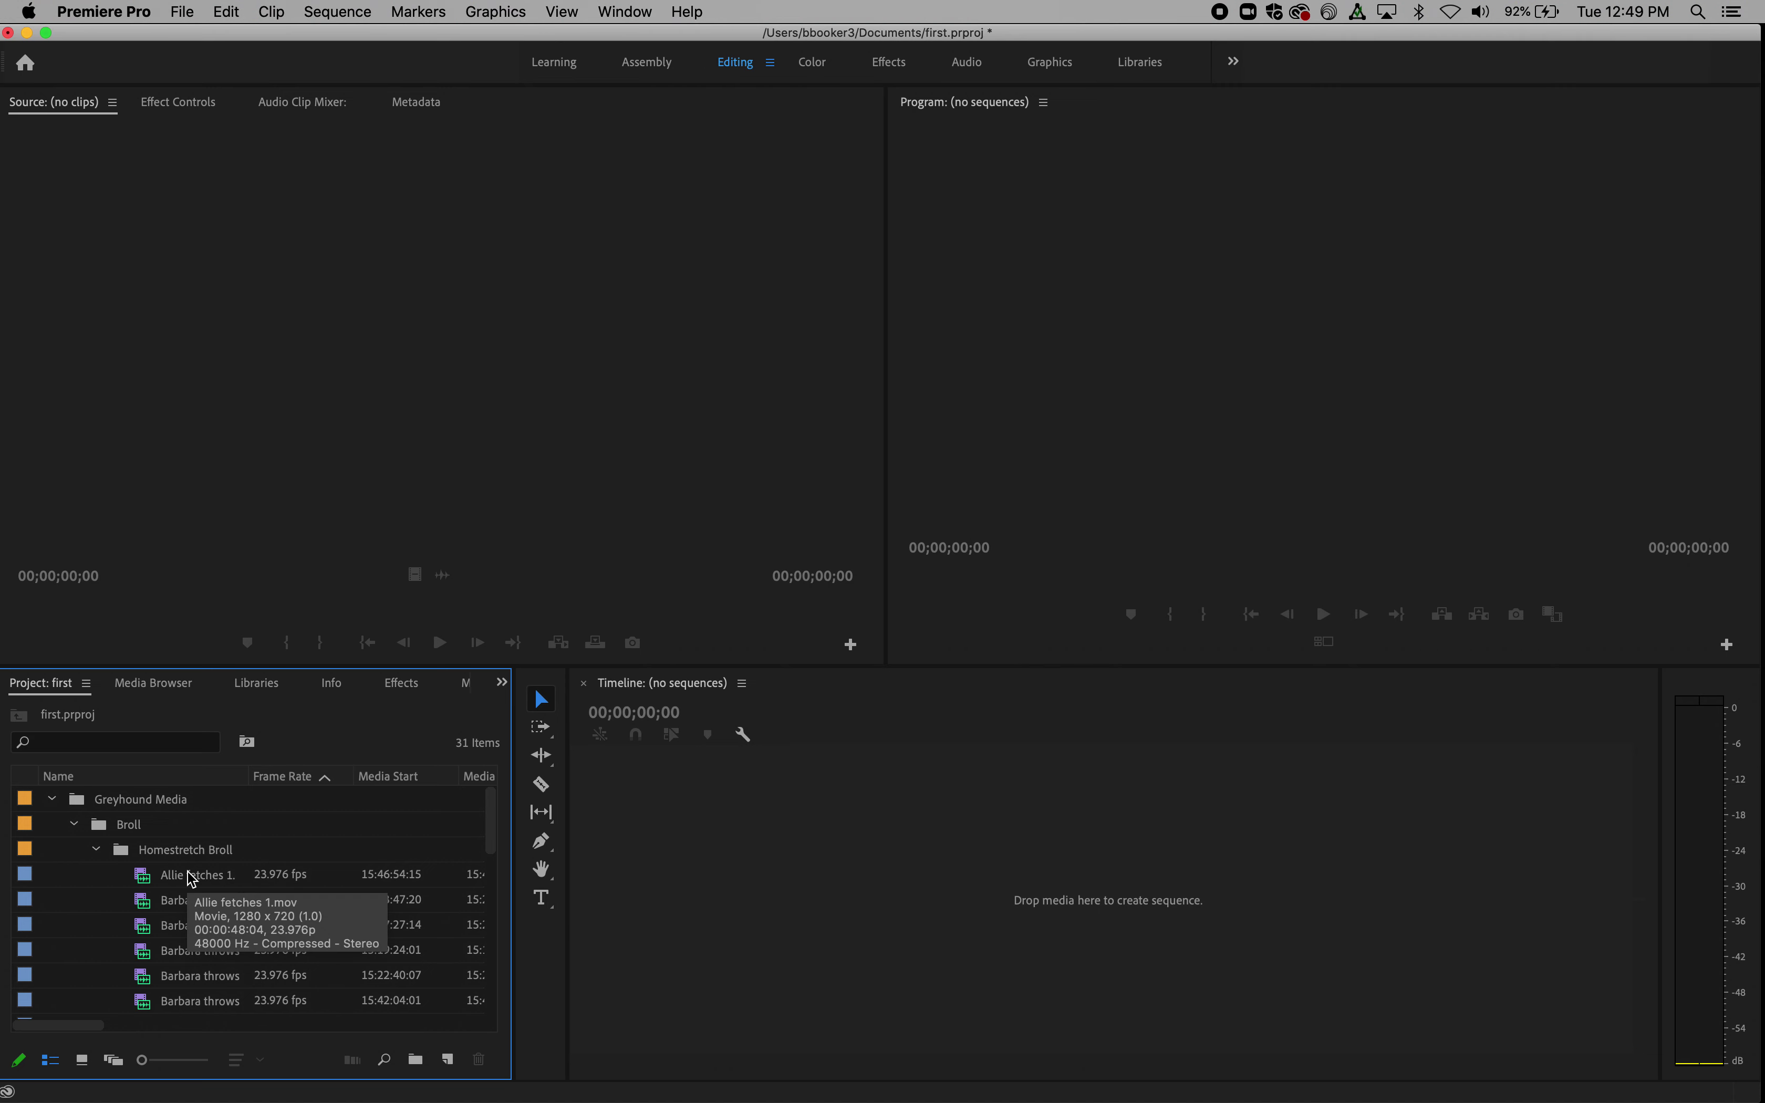
double_click(180, 878)
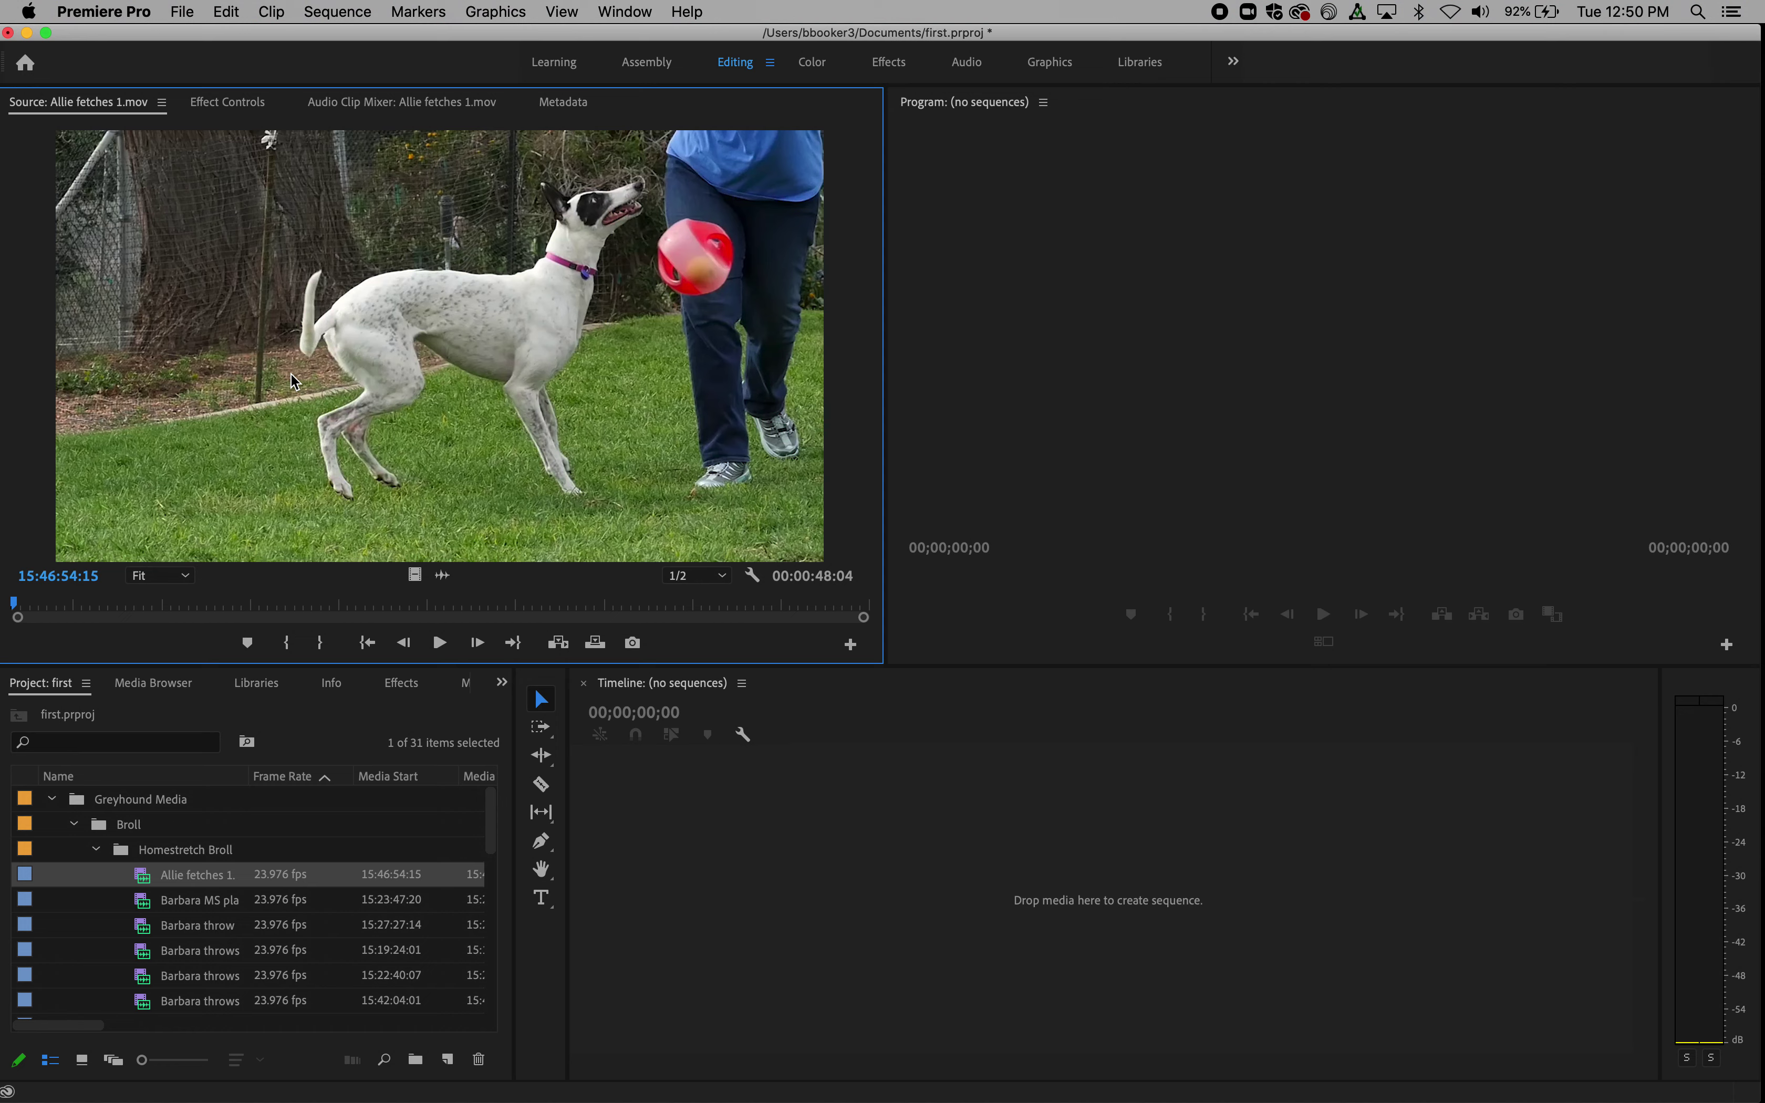
- Scrub Allie fetches 1 in the Source monitor to around 15:47:12:16
left_click_drag(89, 603, 162, 603)
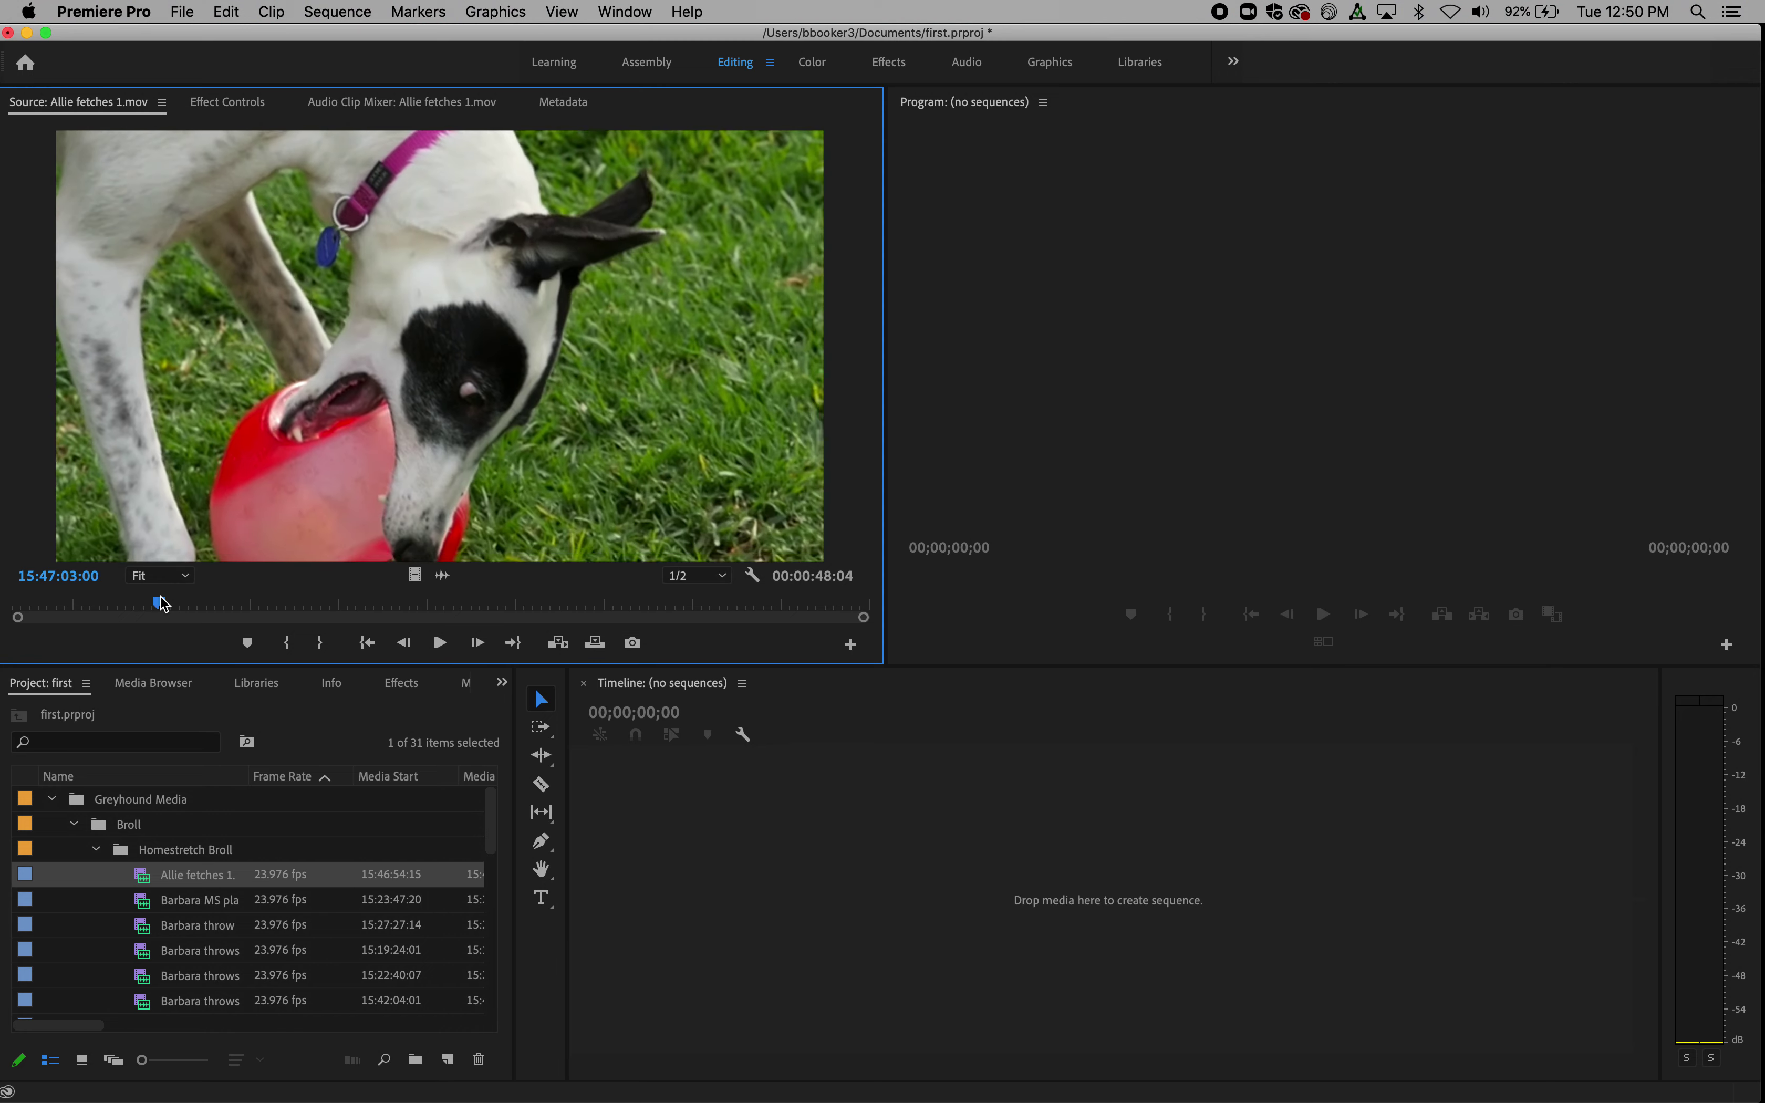
left_click_drag(159, 596, 360, 644)
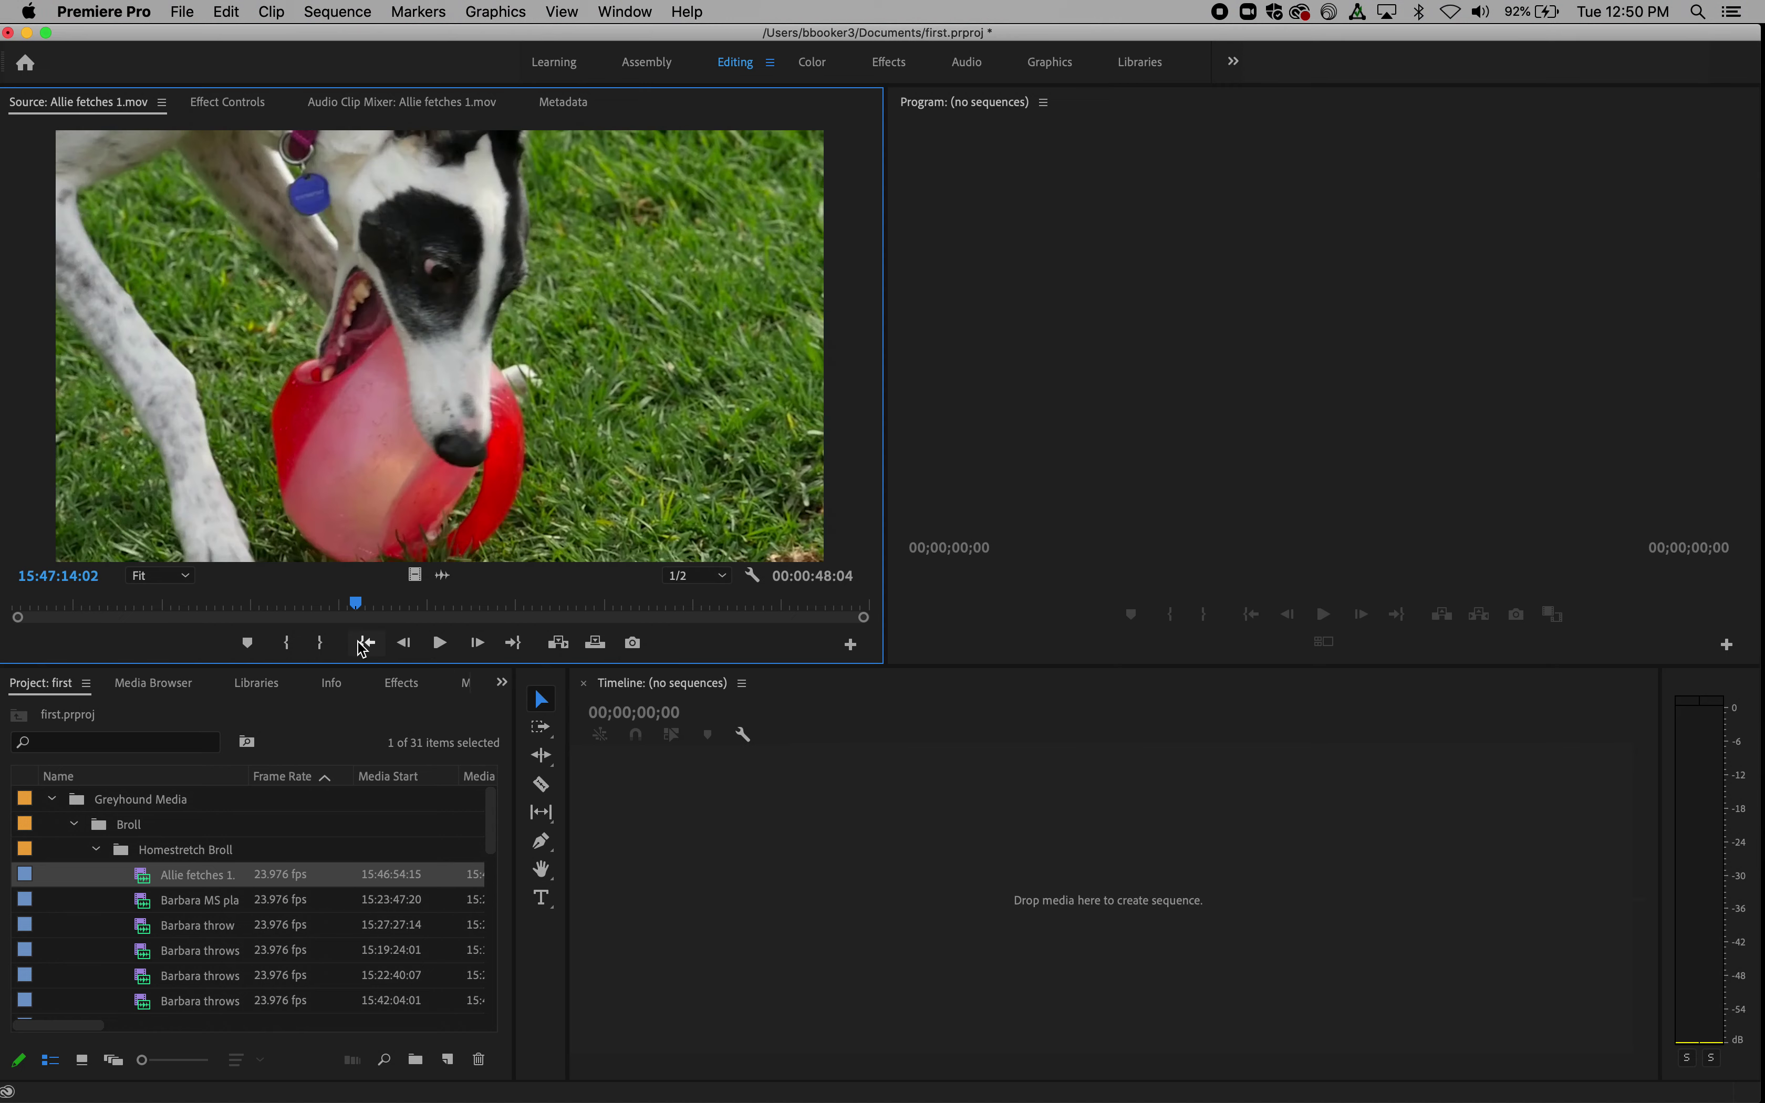
left_click_drag(355, 604, 332, 607)
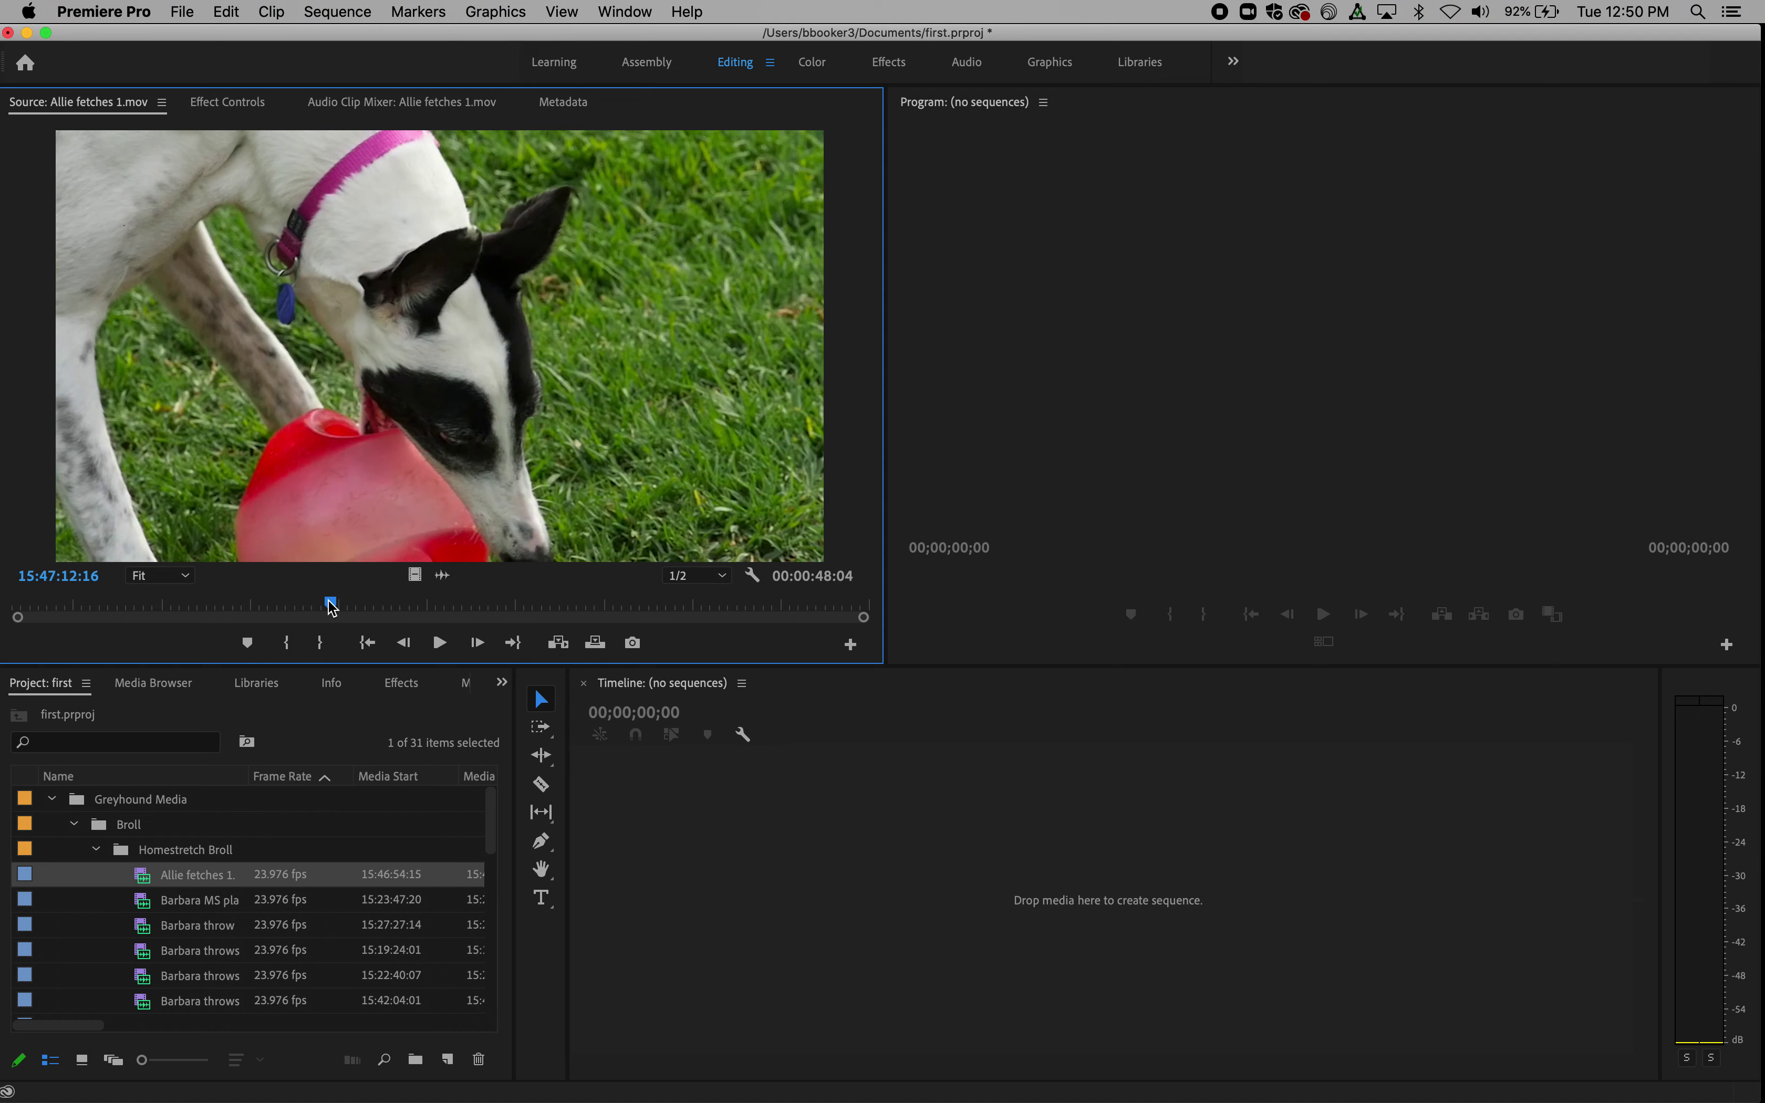
- Shuttle Allie fetches 1 with J, K and L, then scrub to 15:47:13:03 where the dog grips the ball
key("j")
key("j")
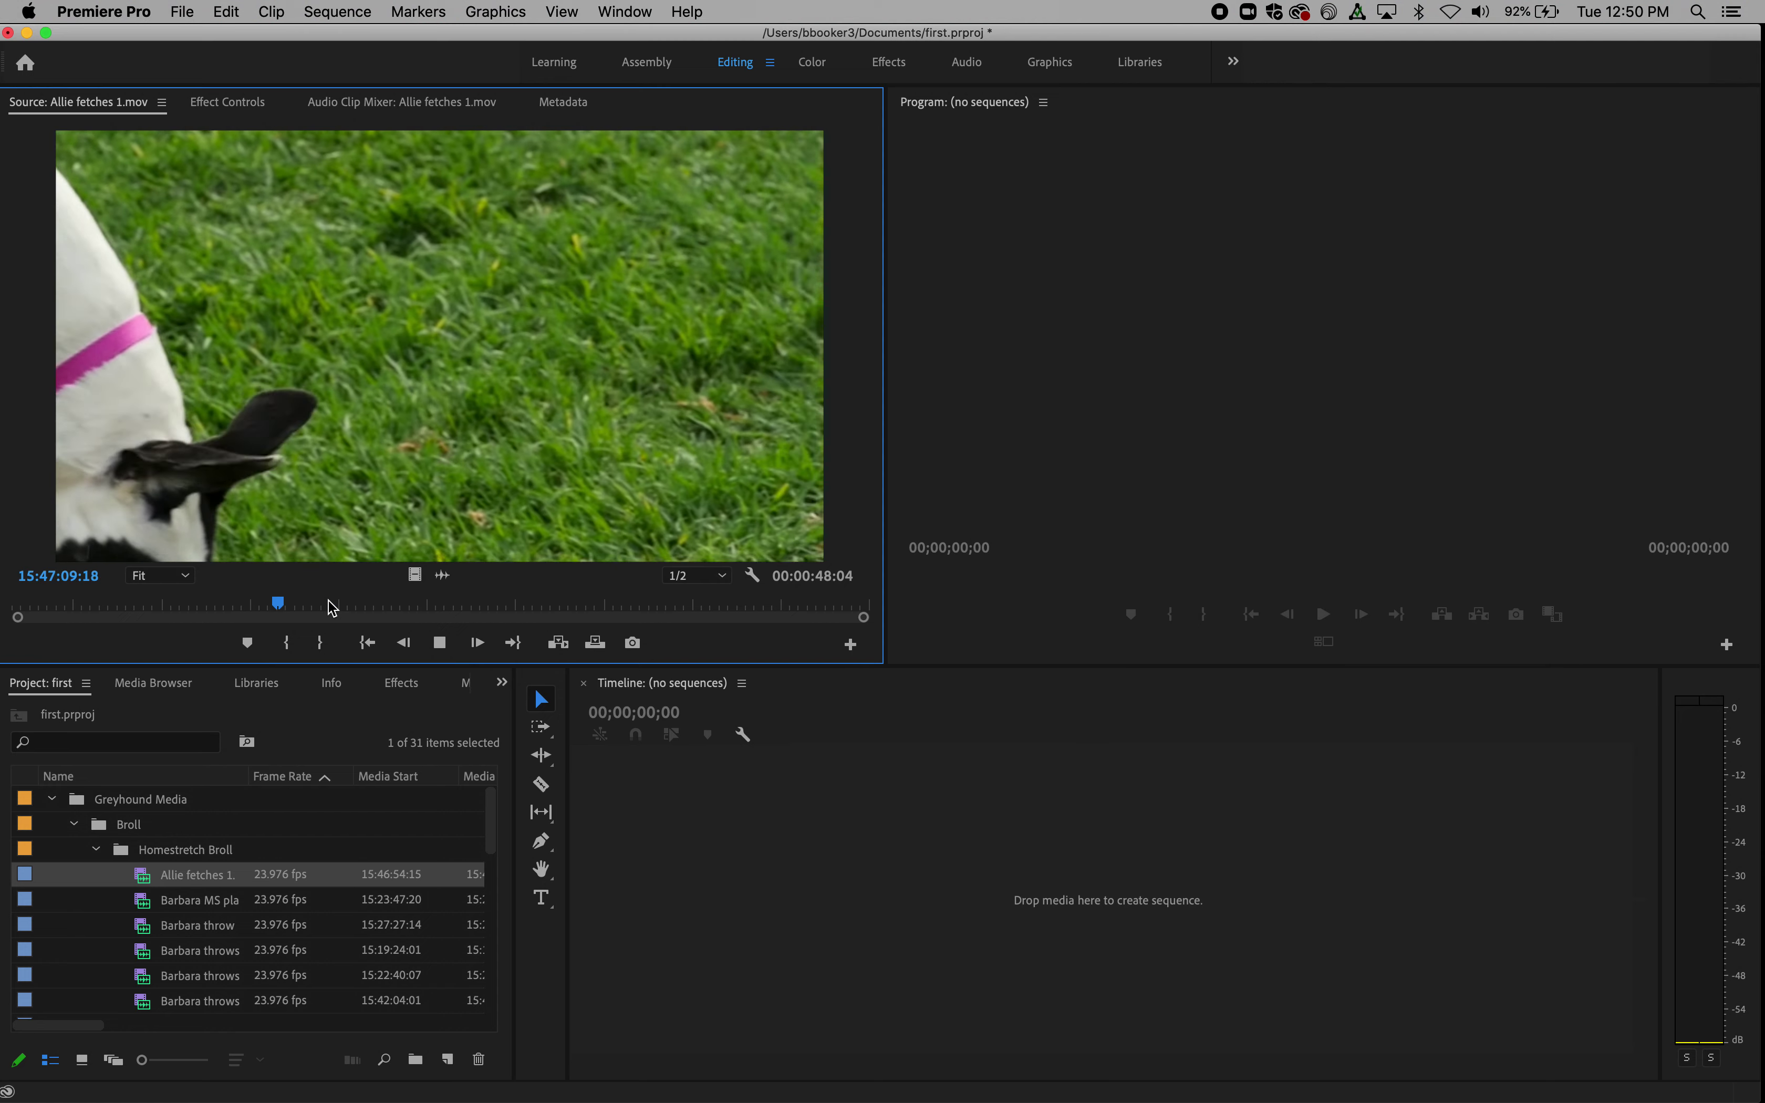
key("k")
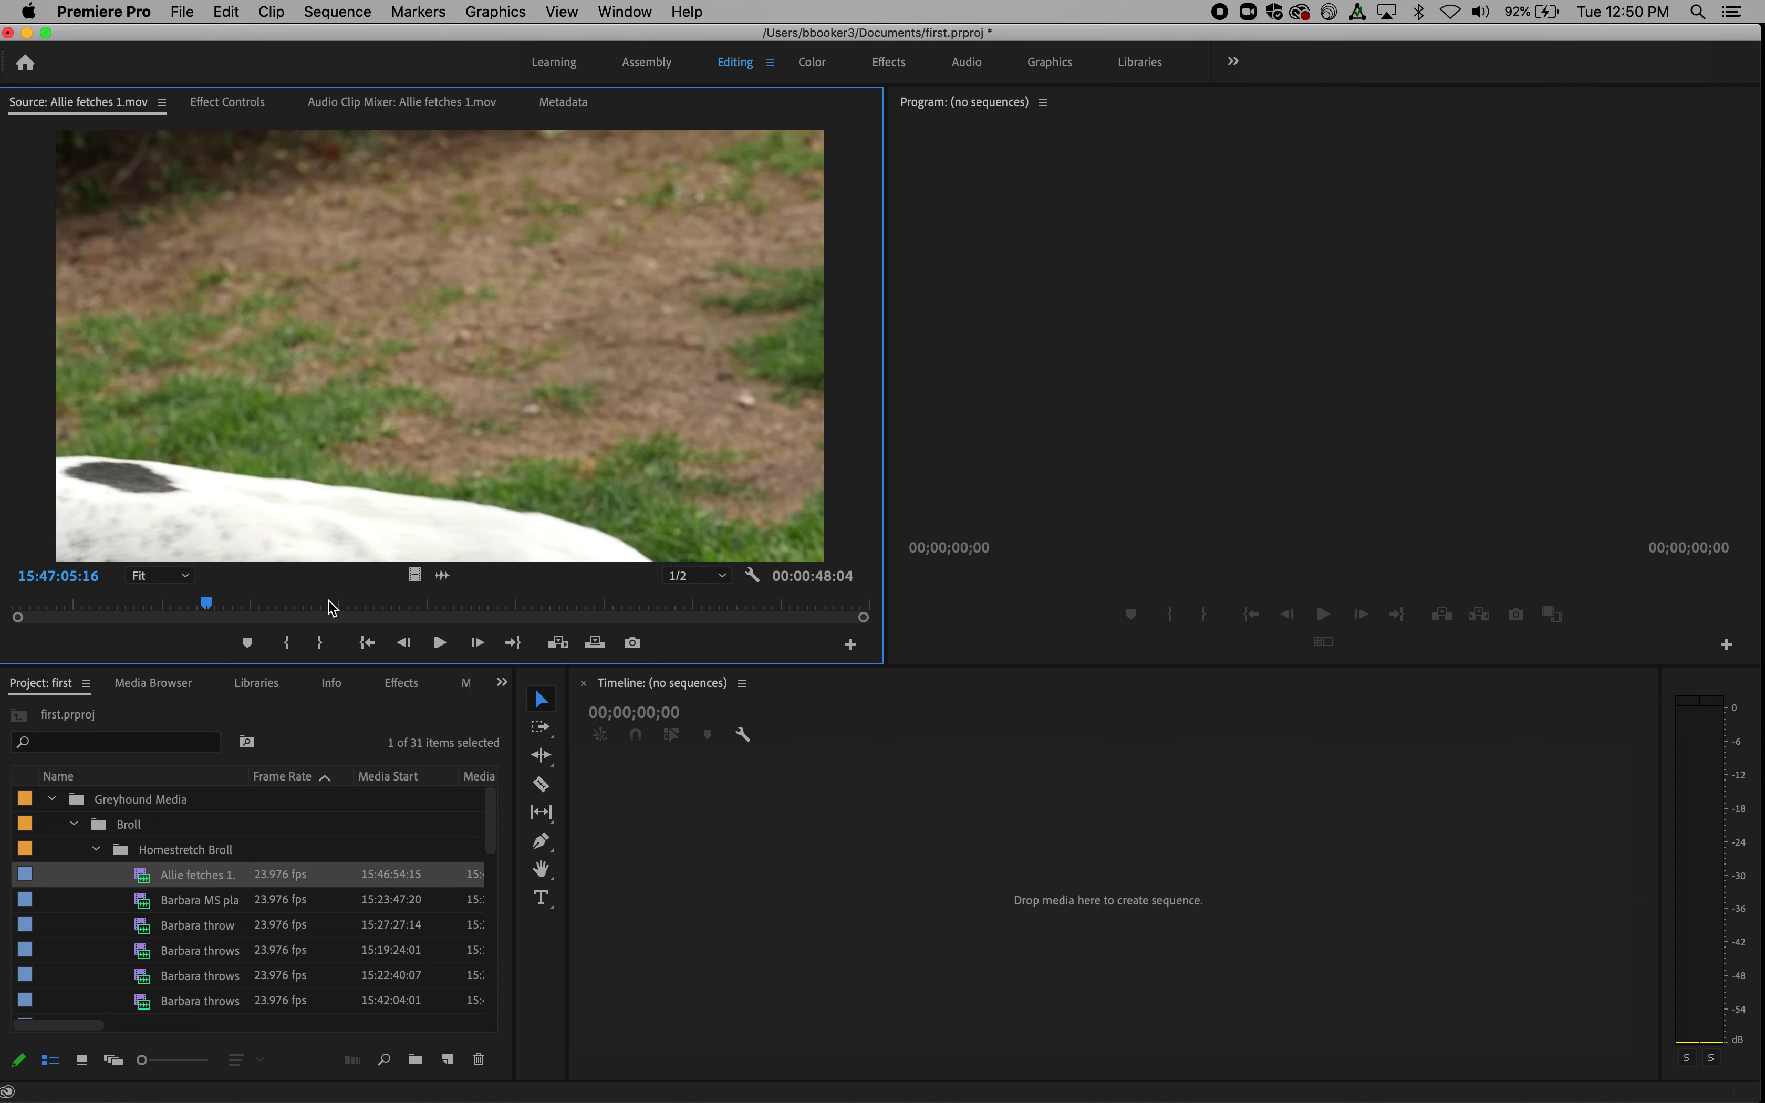
key("l")
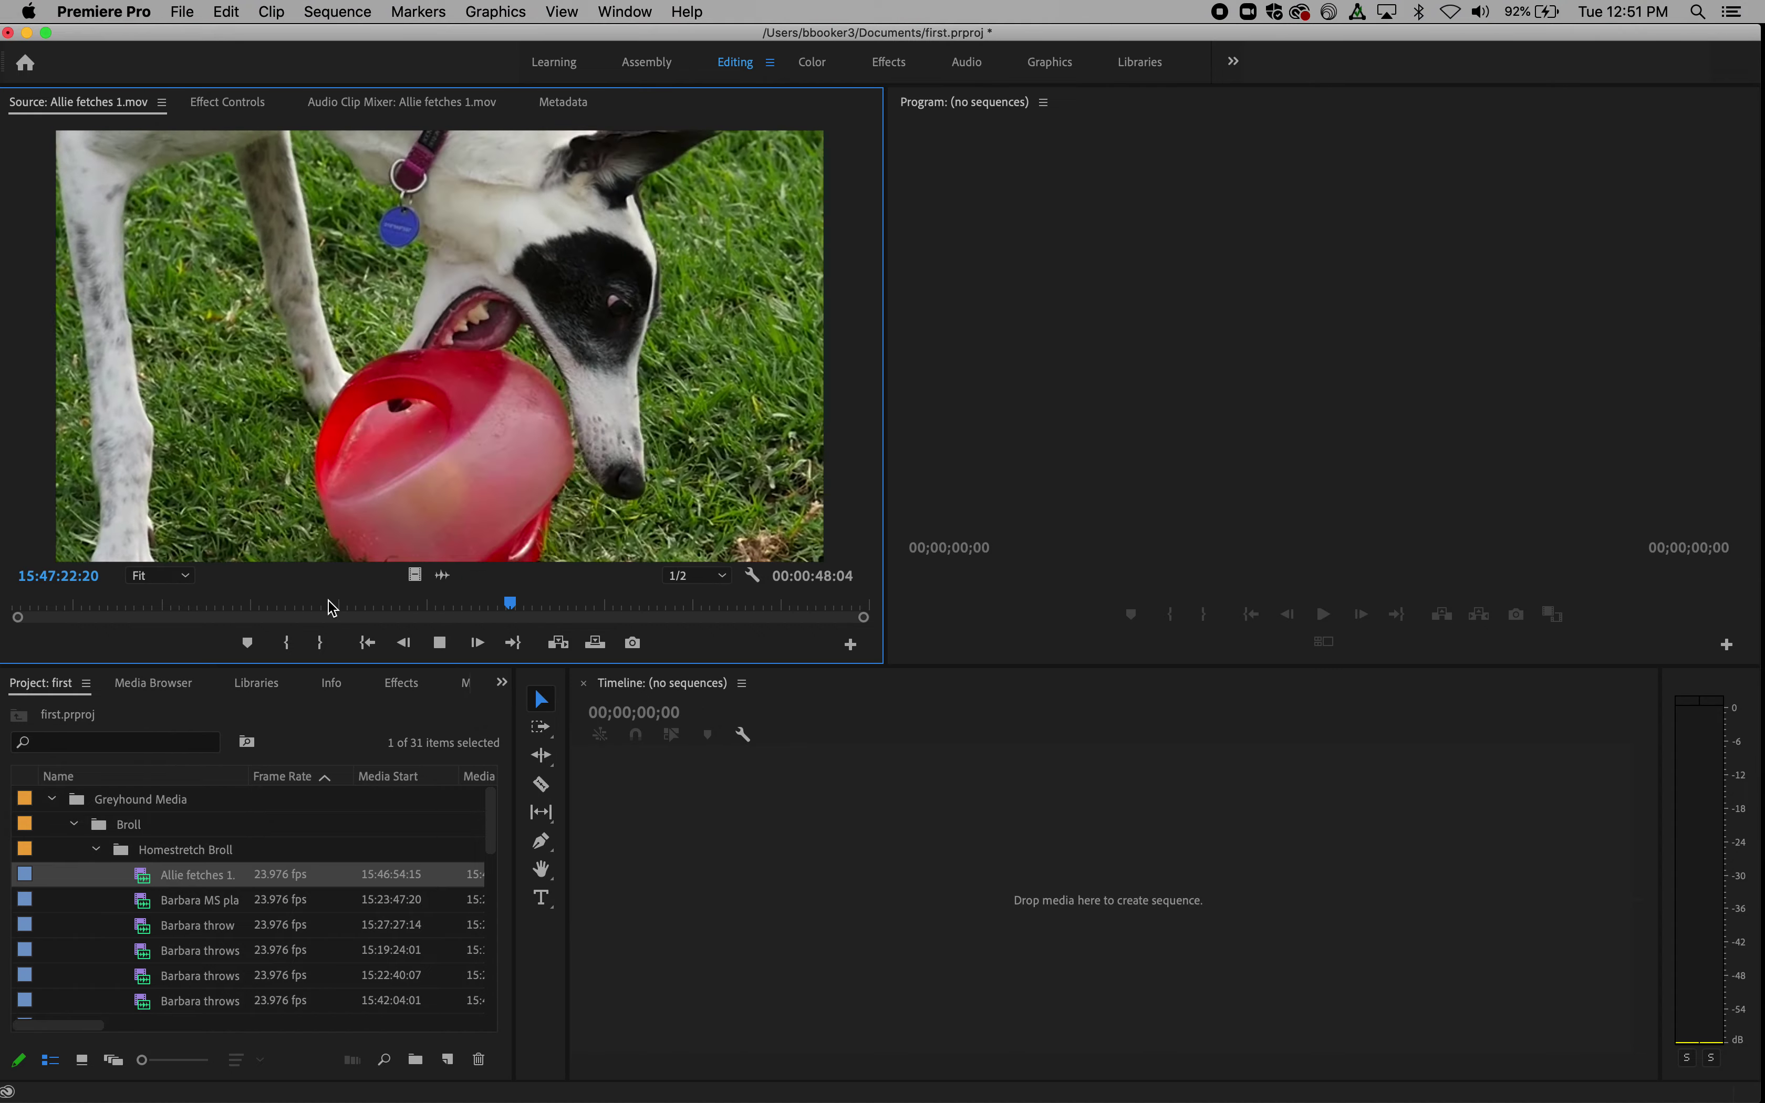
key("k")
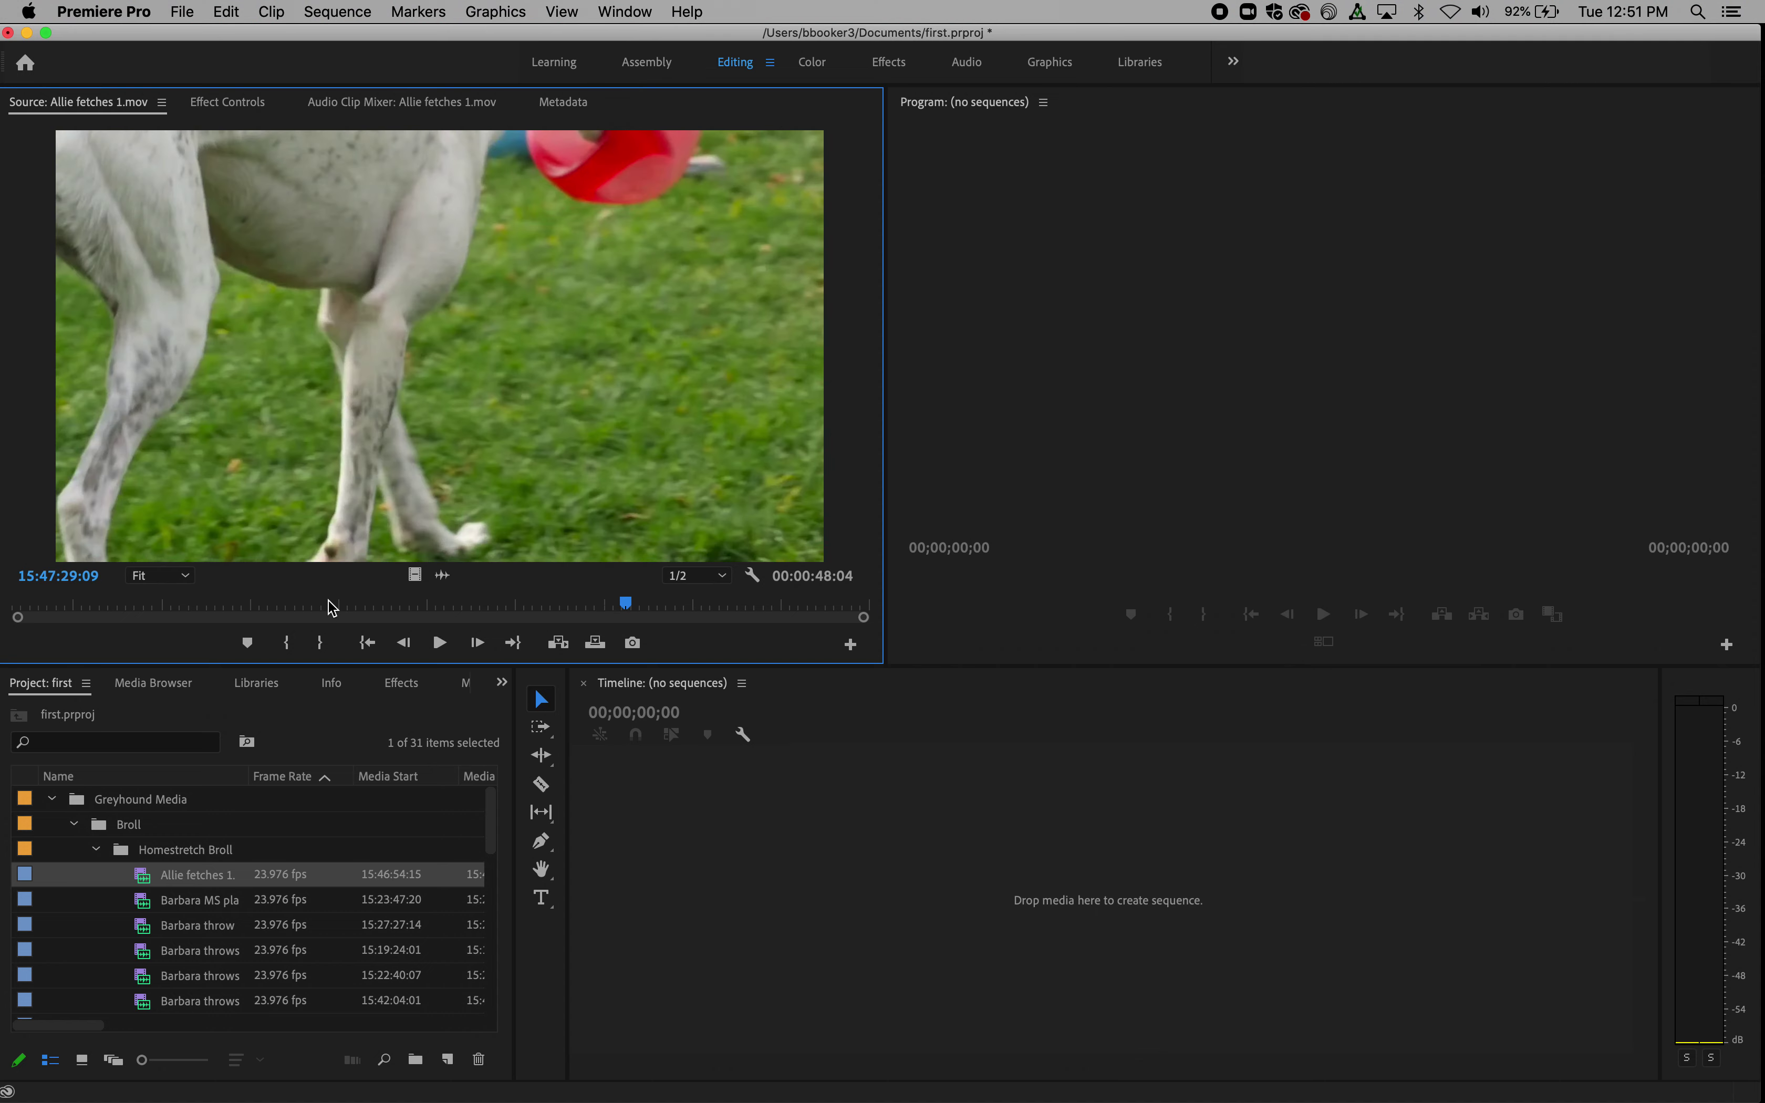
key("space")
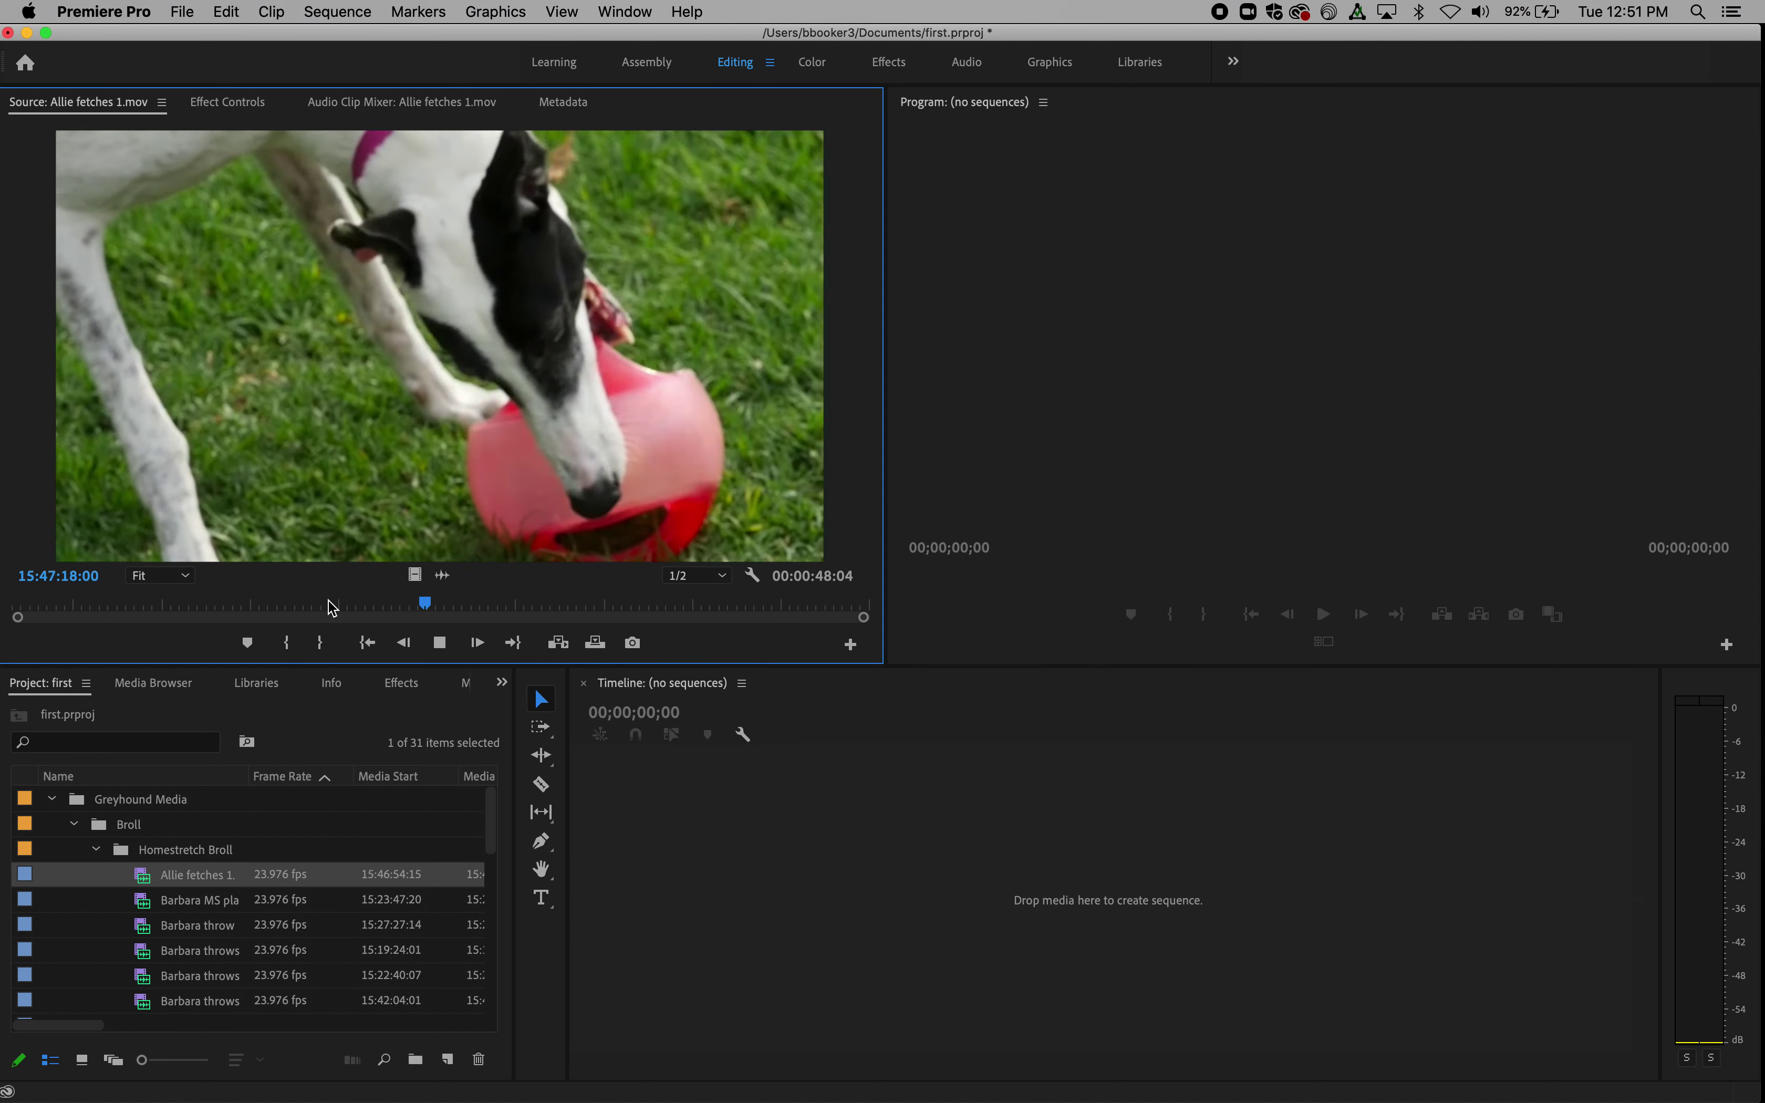
key("k")
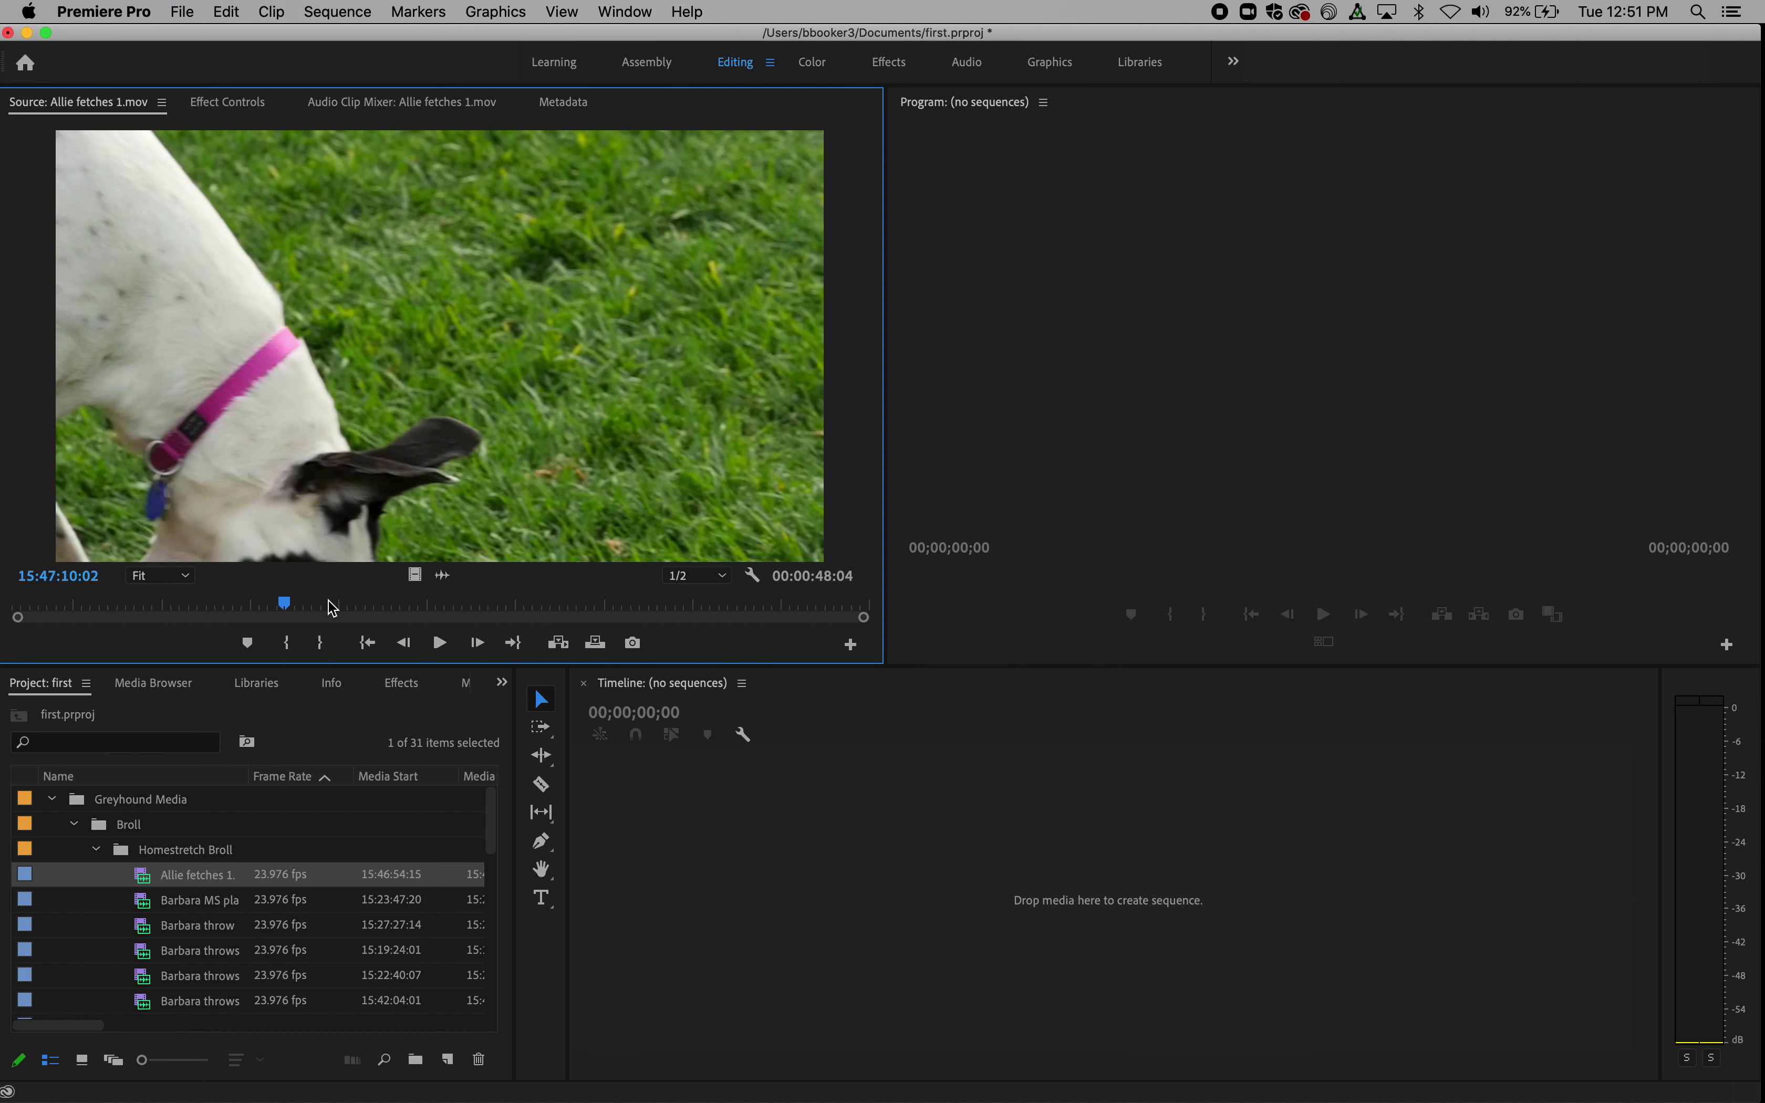
key("l")
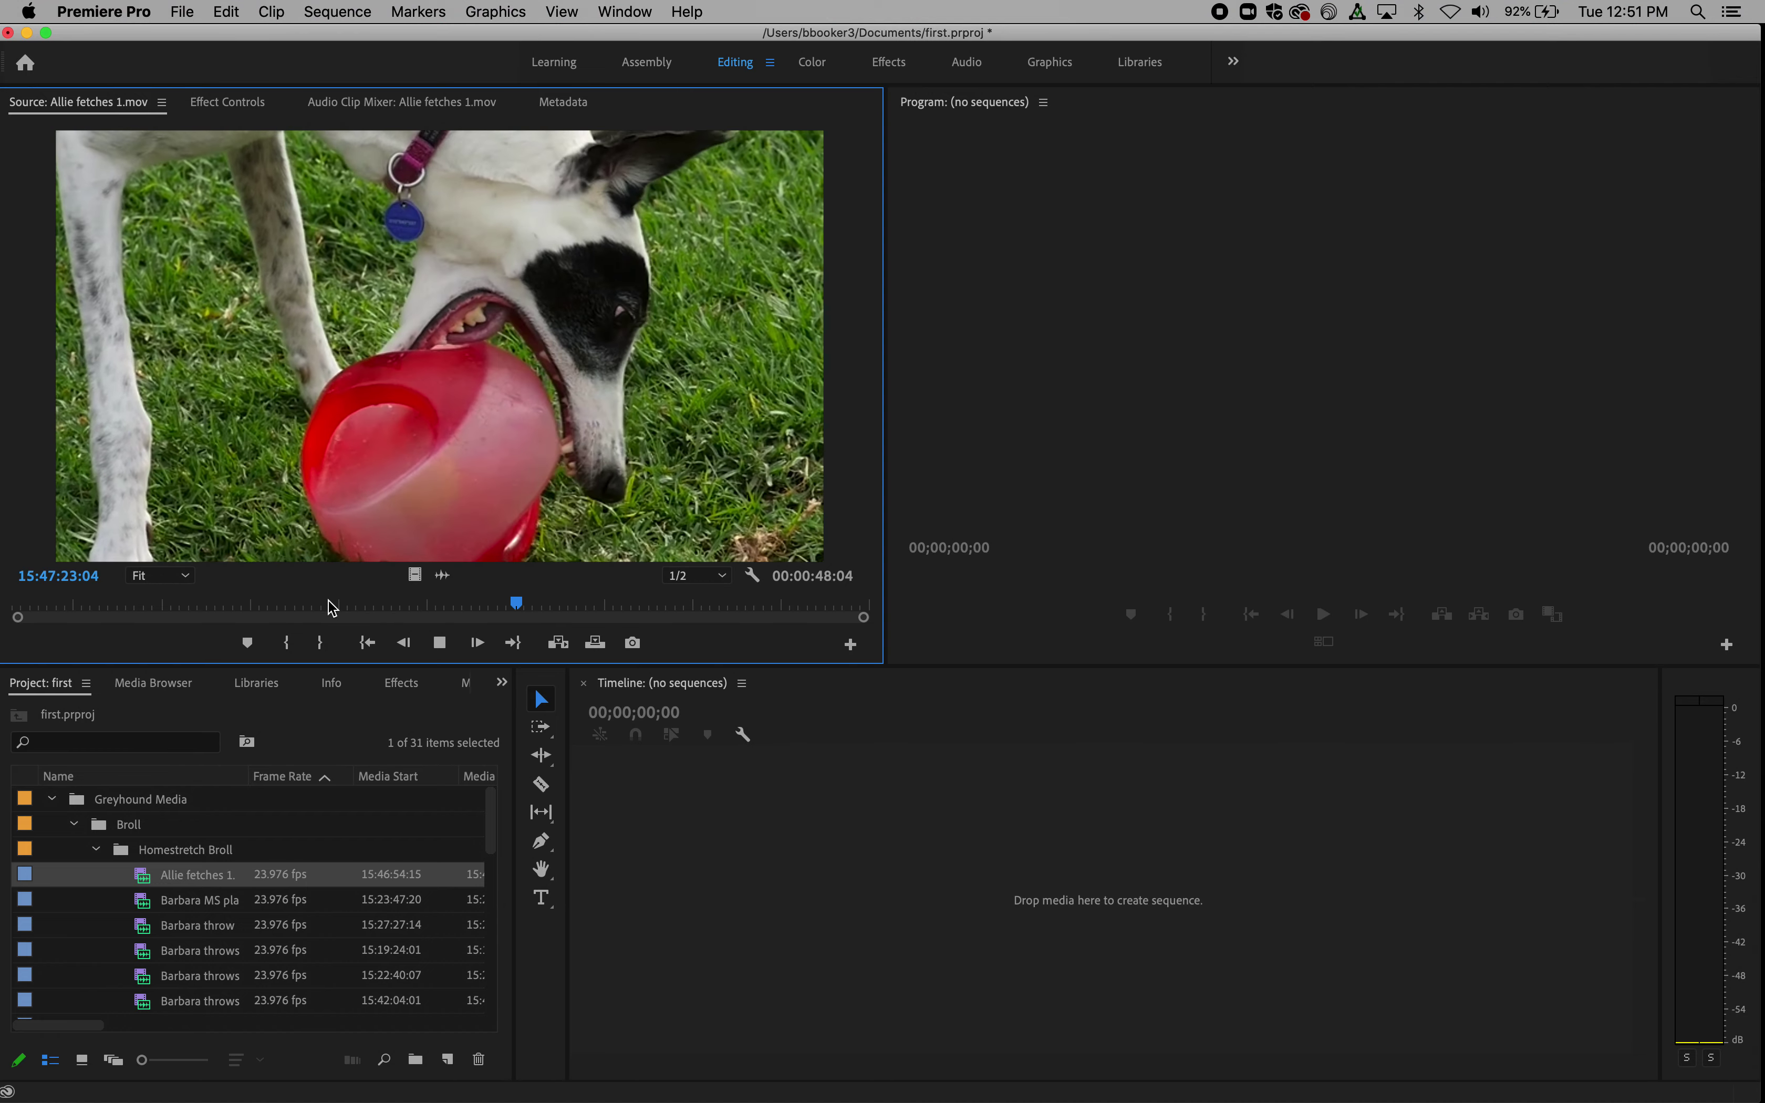
key("k")
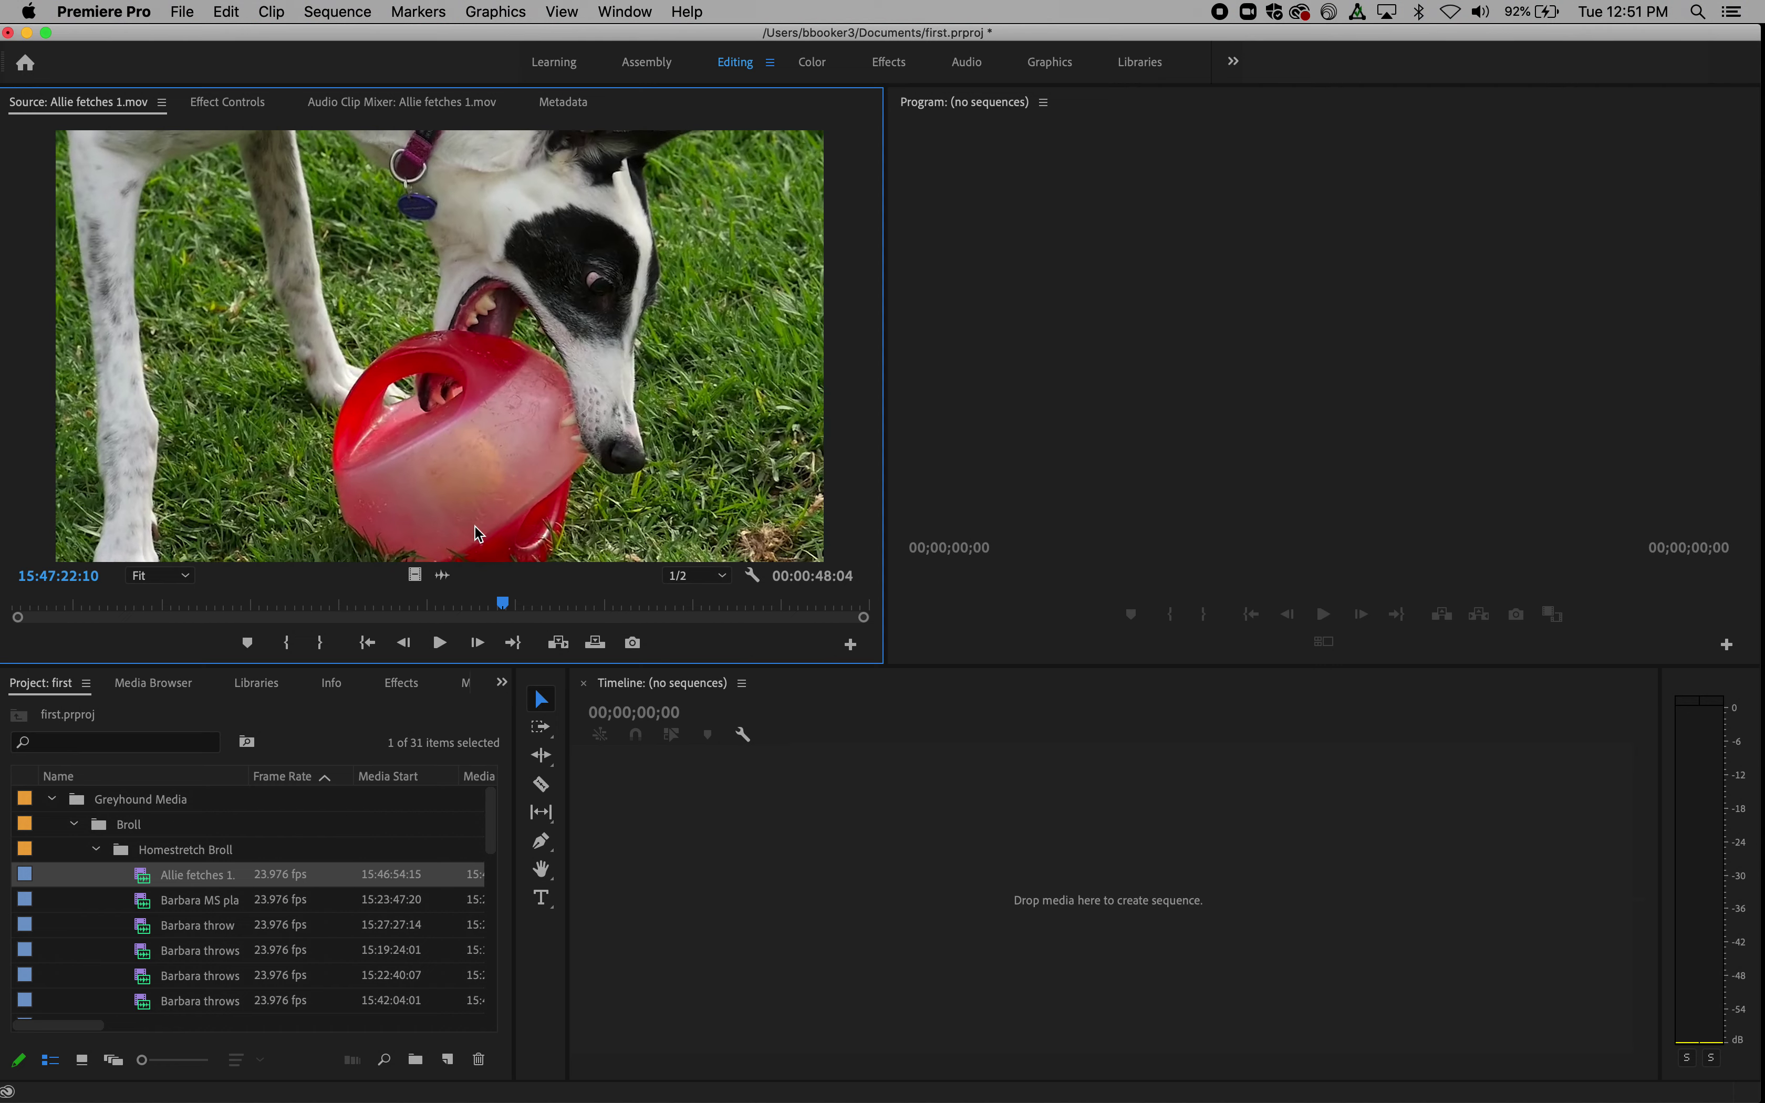
left_click_drag(504, 606, 338, 610)
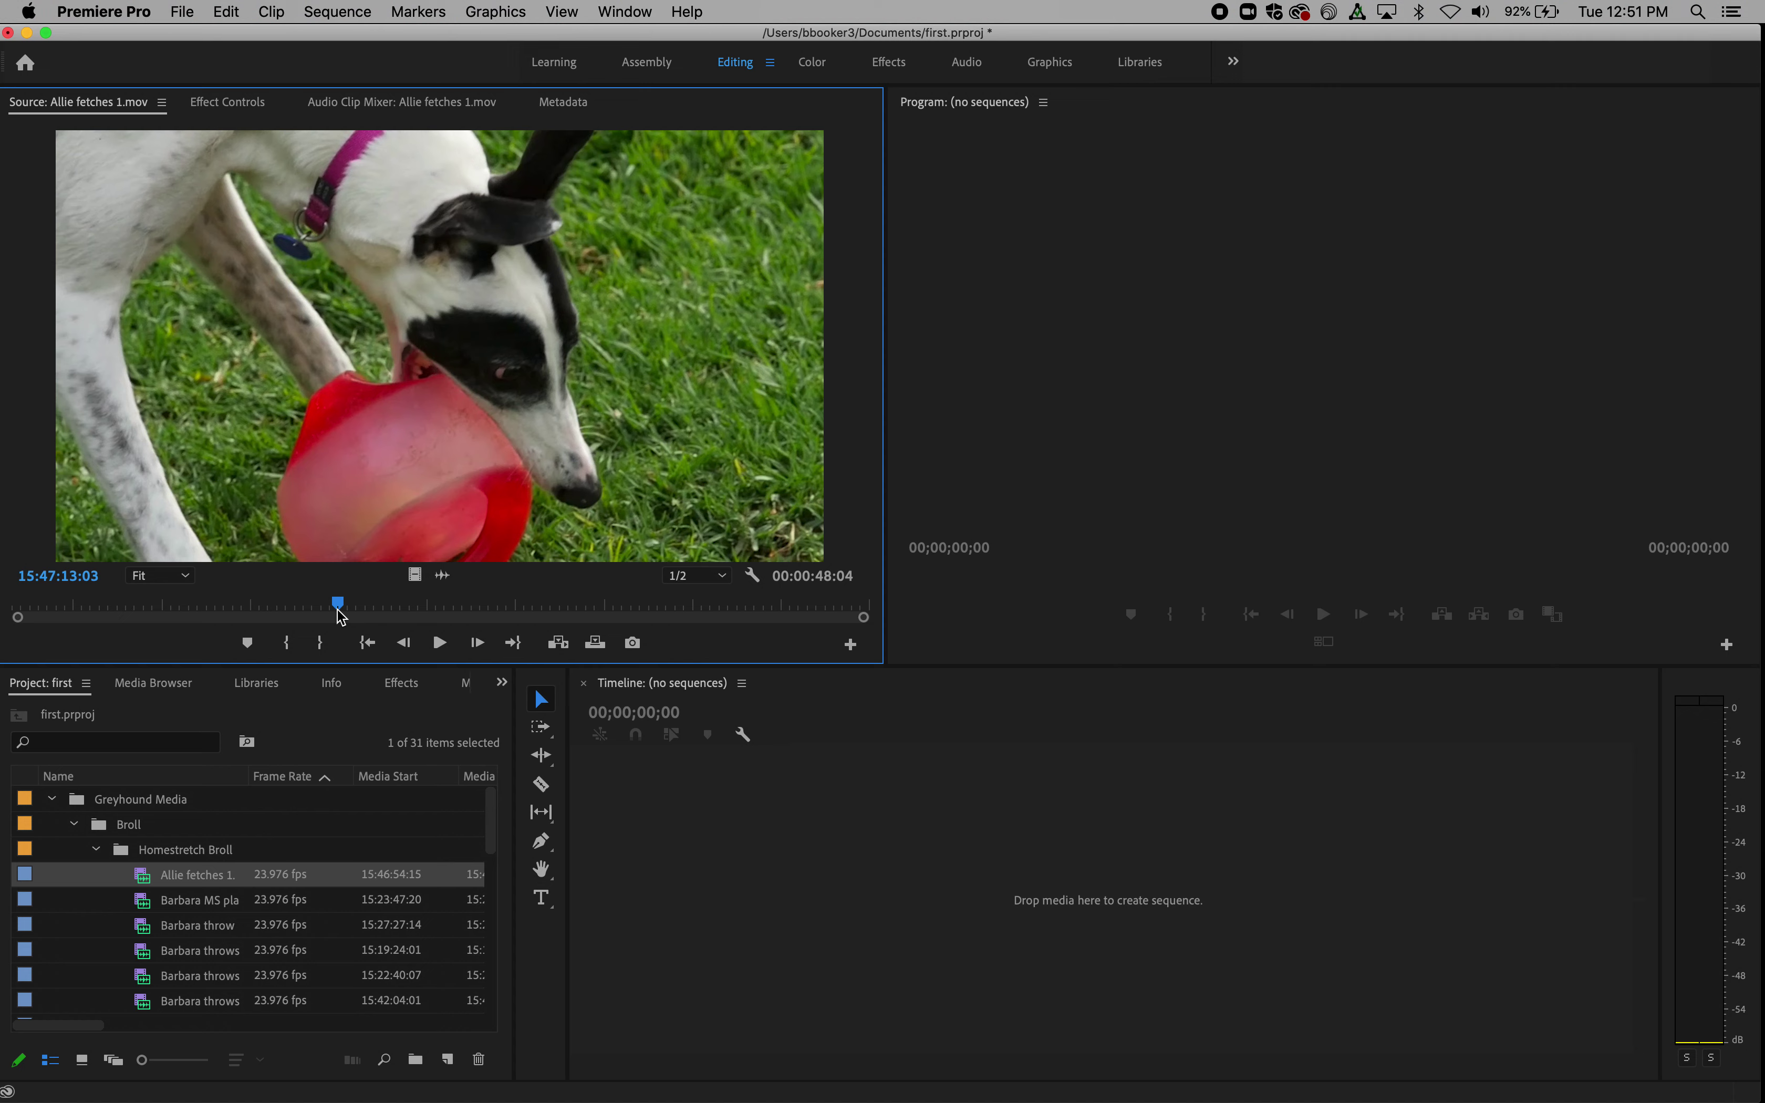
- Set In and Out points around a 00:00:10:10 section ending near 15:47:22:18, then review it
key("i")
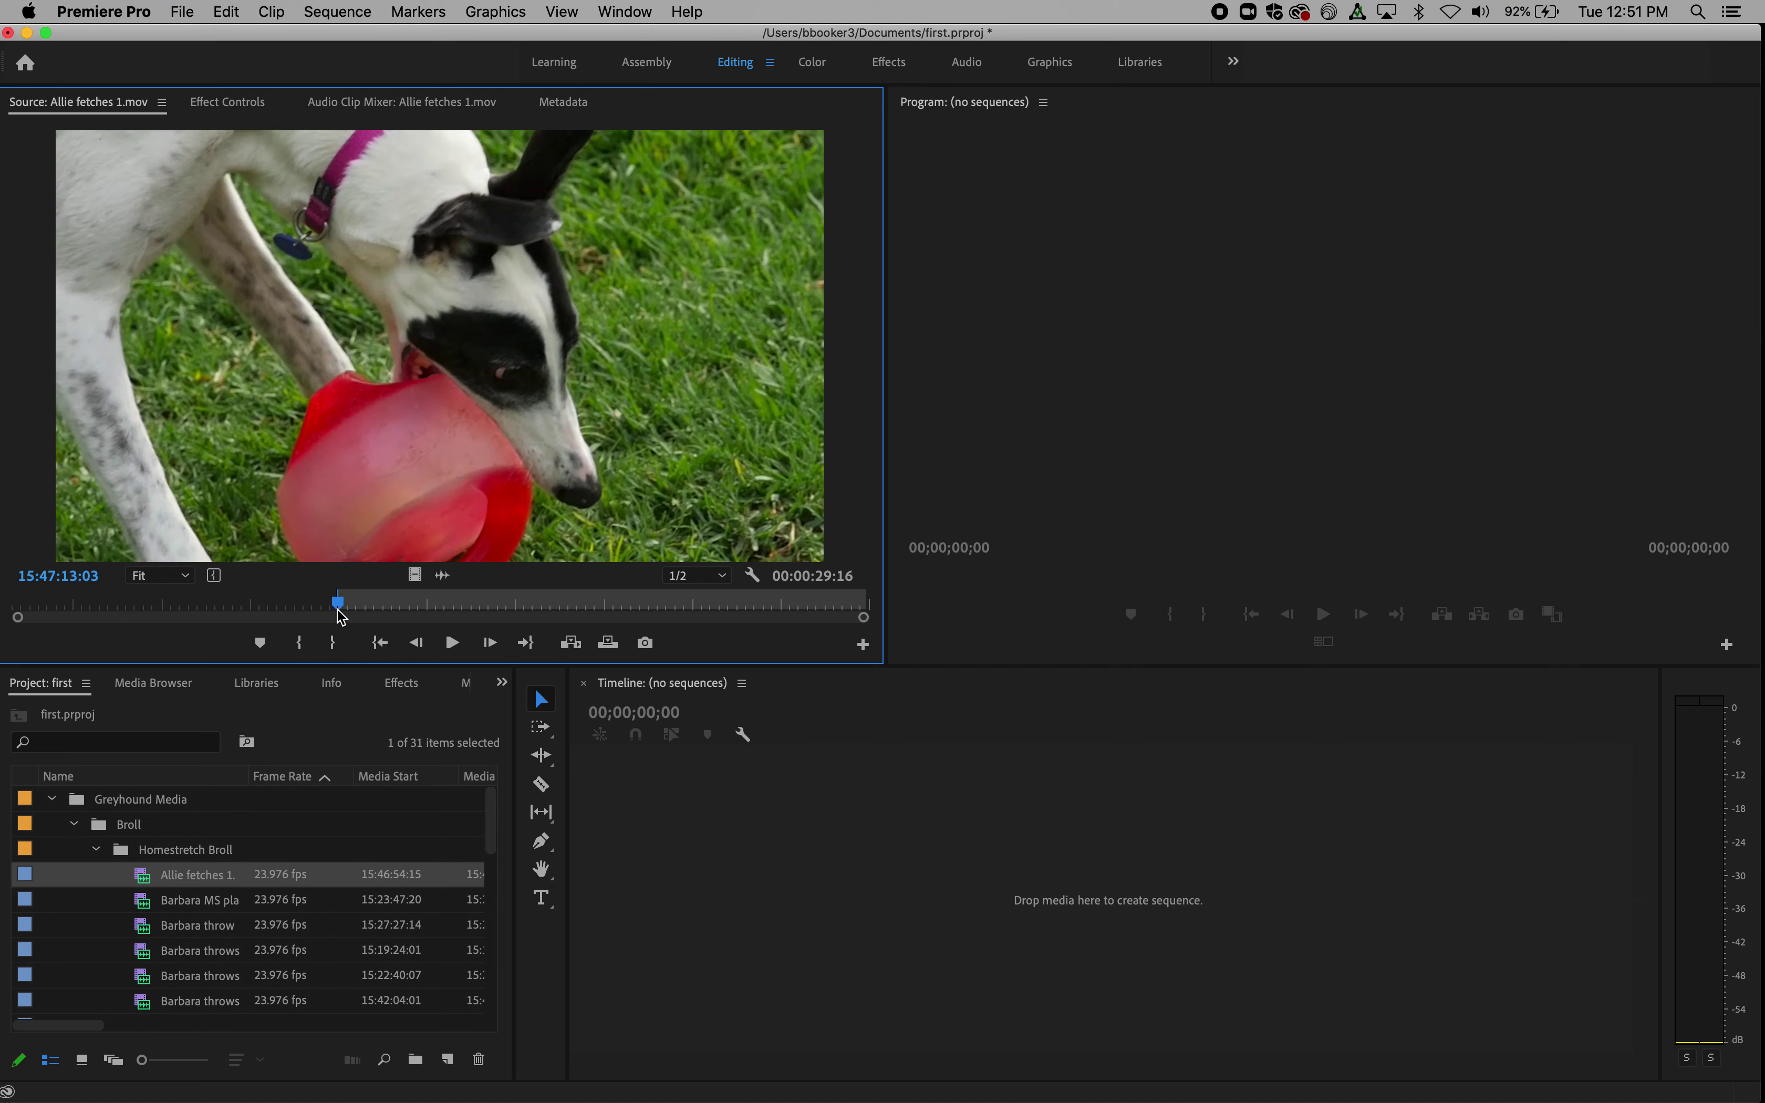
mouse_move(336, 616)
left_mouse_down()
mouse_move(362, 617)
mouse_move(345, 615)
left_mouse_up()
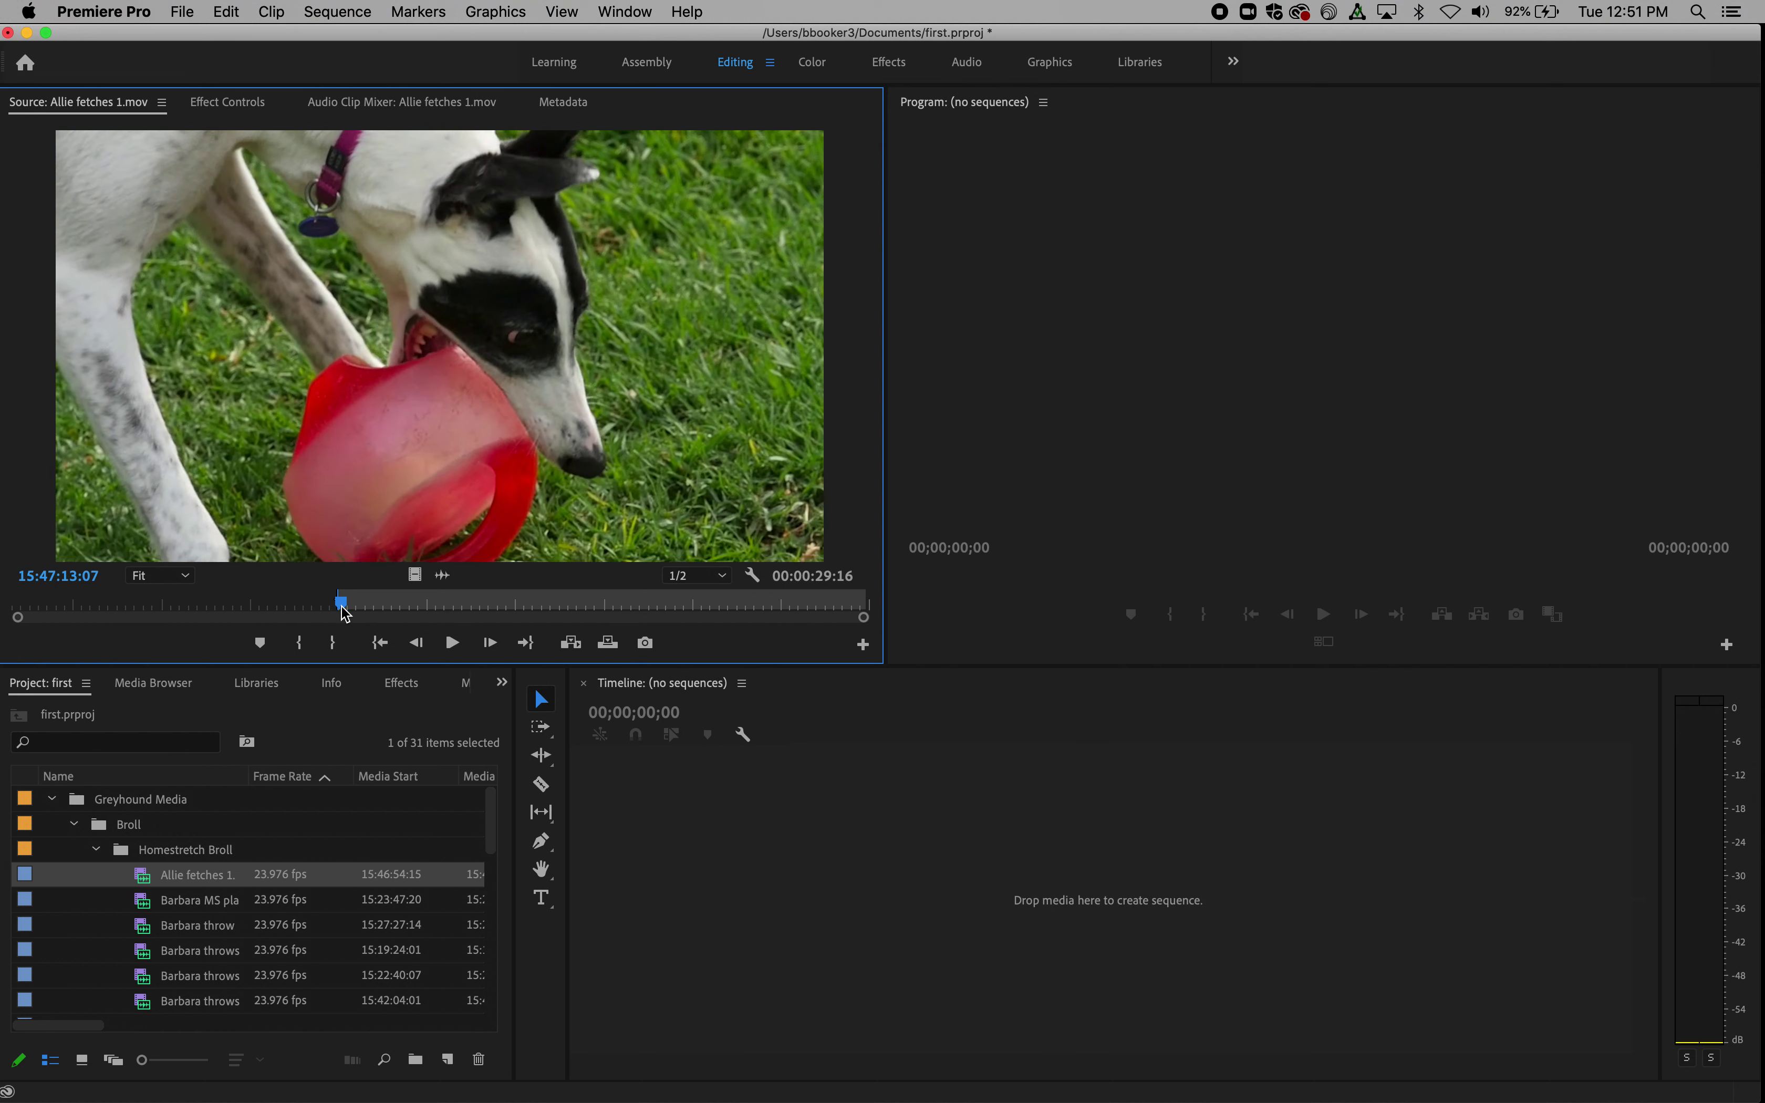
left_click_drag(345, 616, 526, 615)
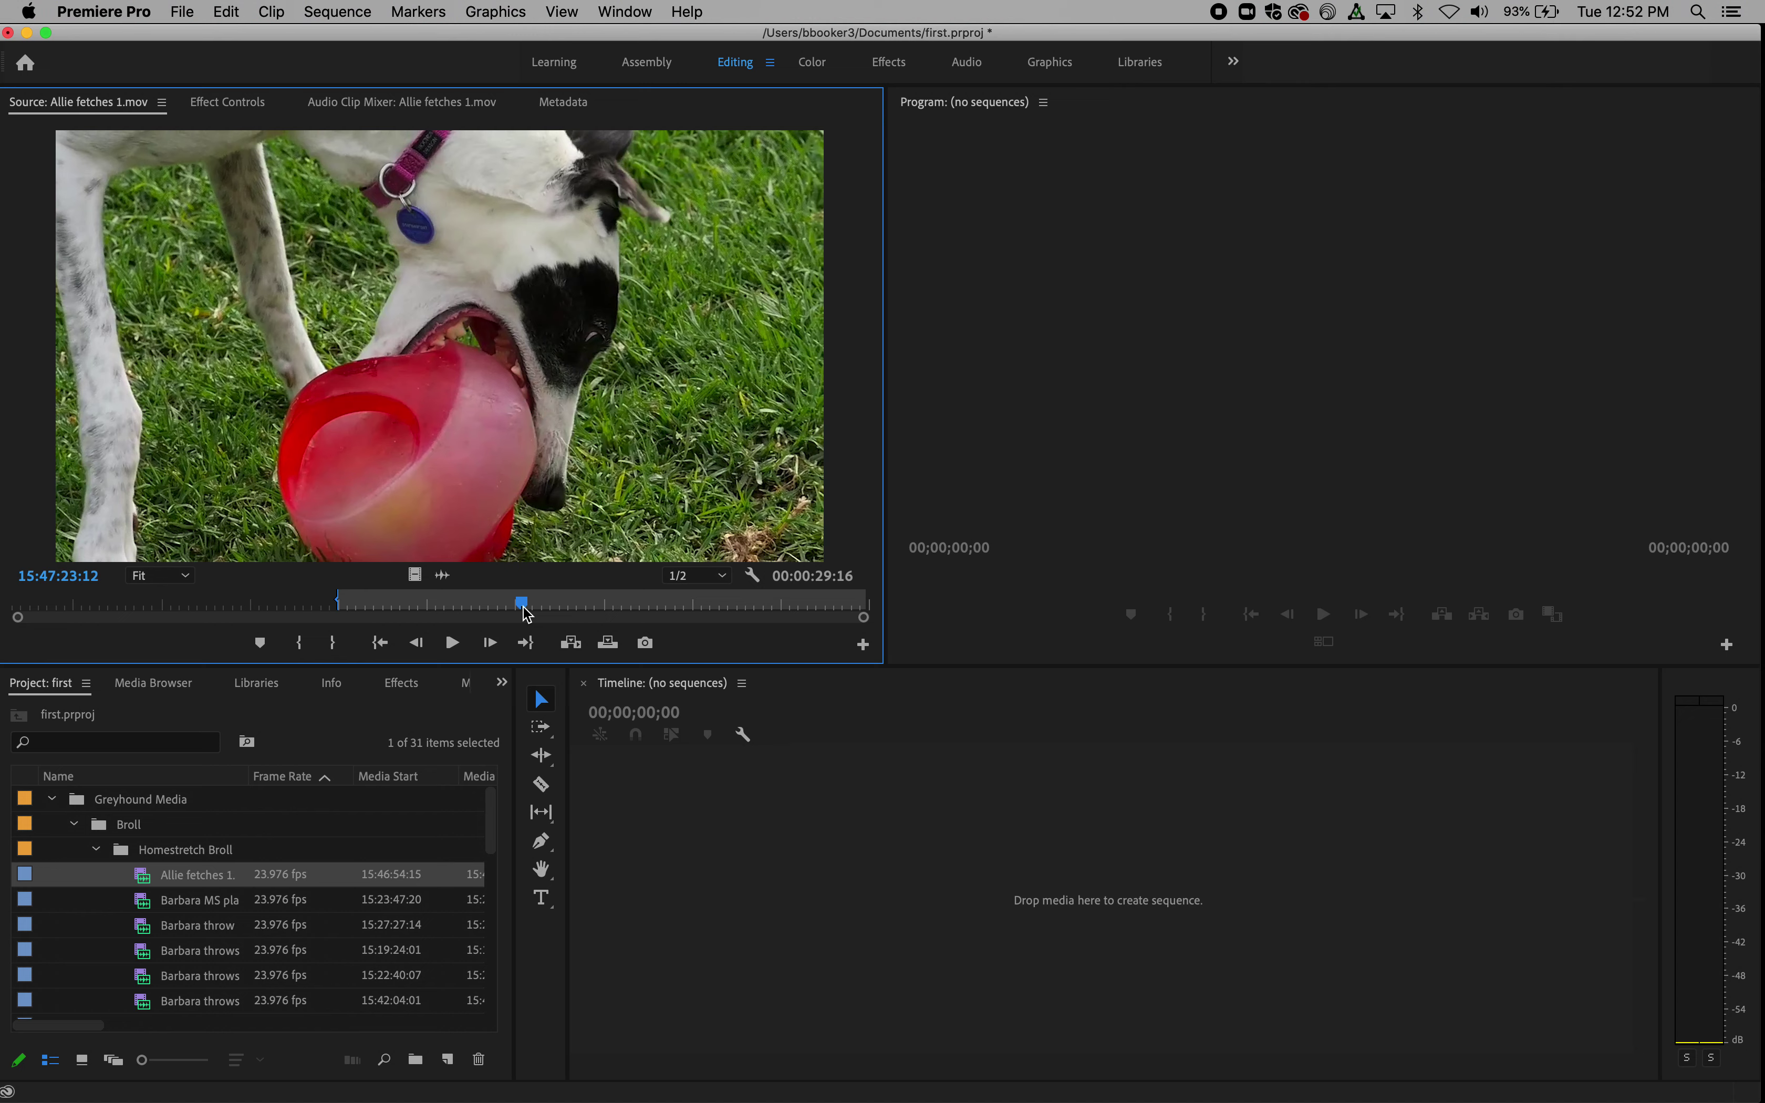
key("o")
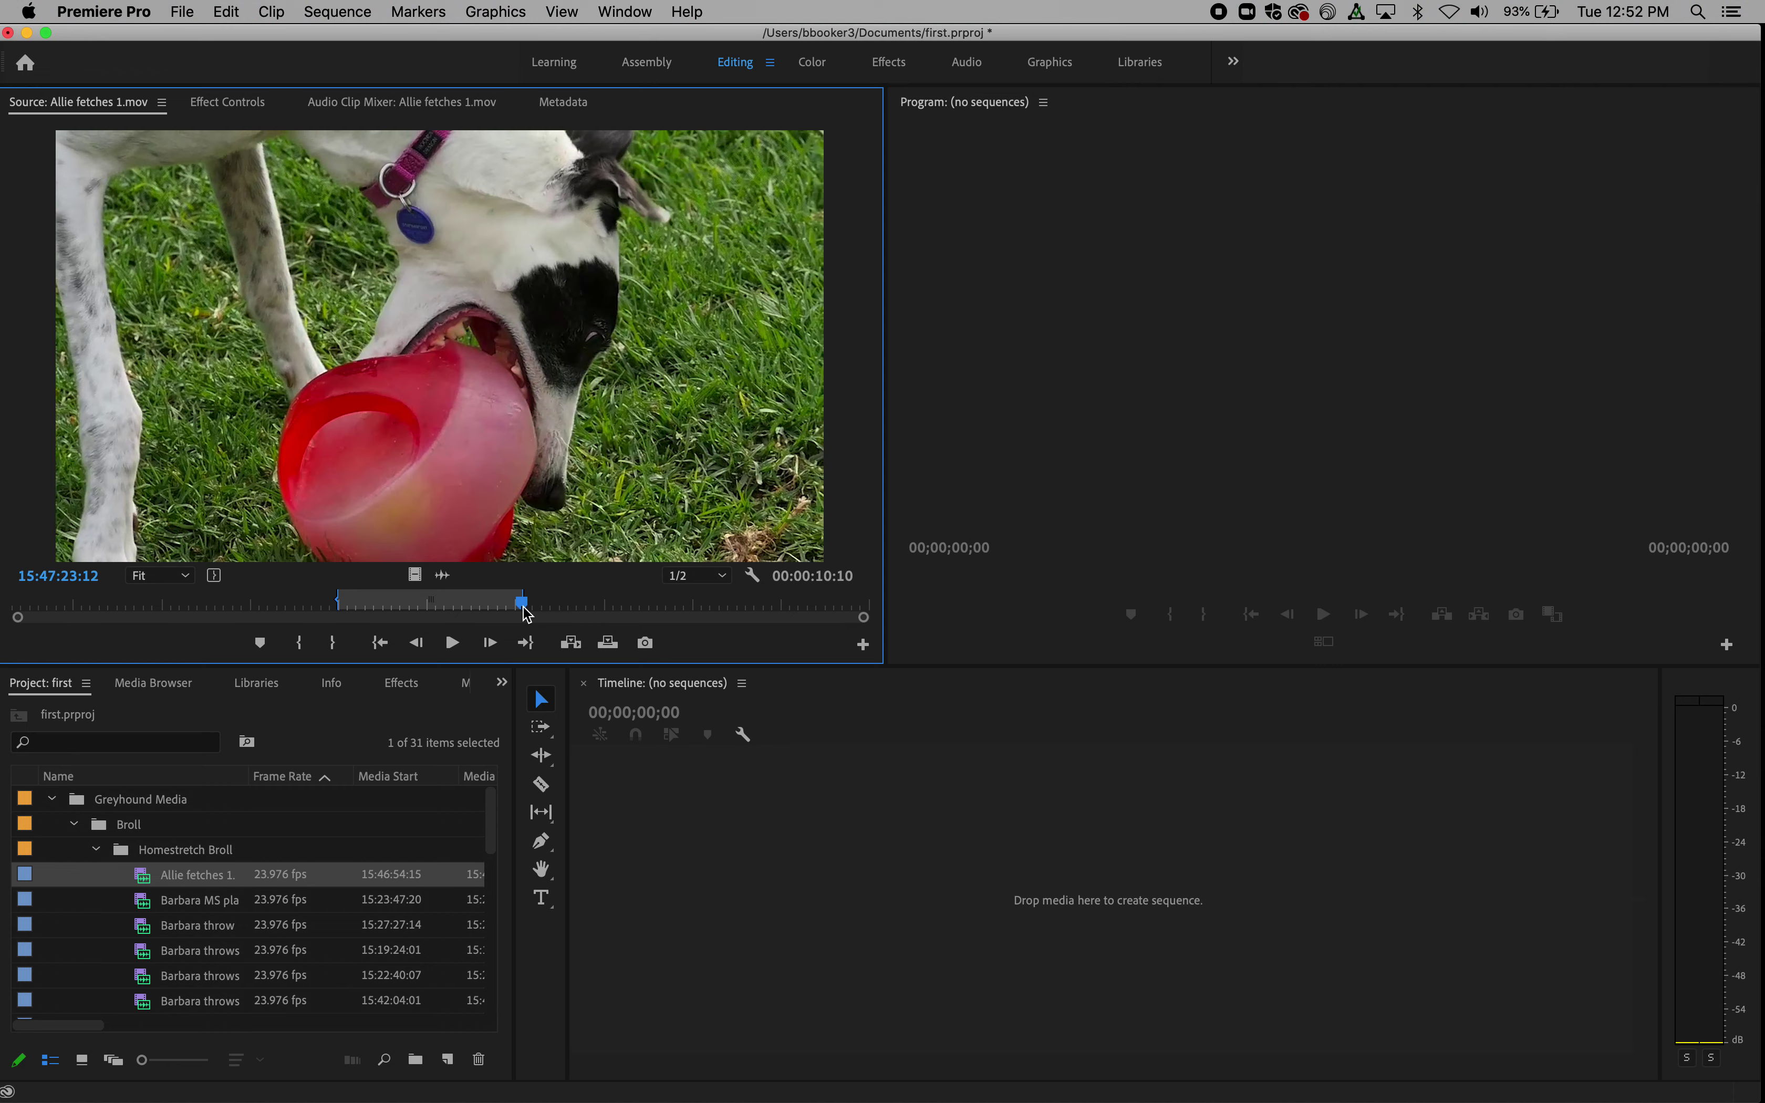
left_click_drag(464, 613, 514, 607)
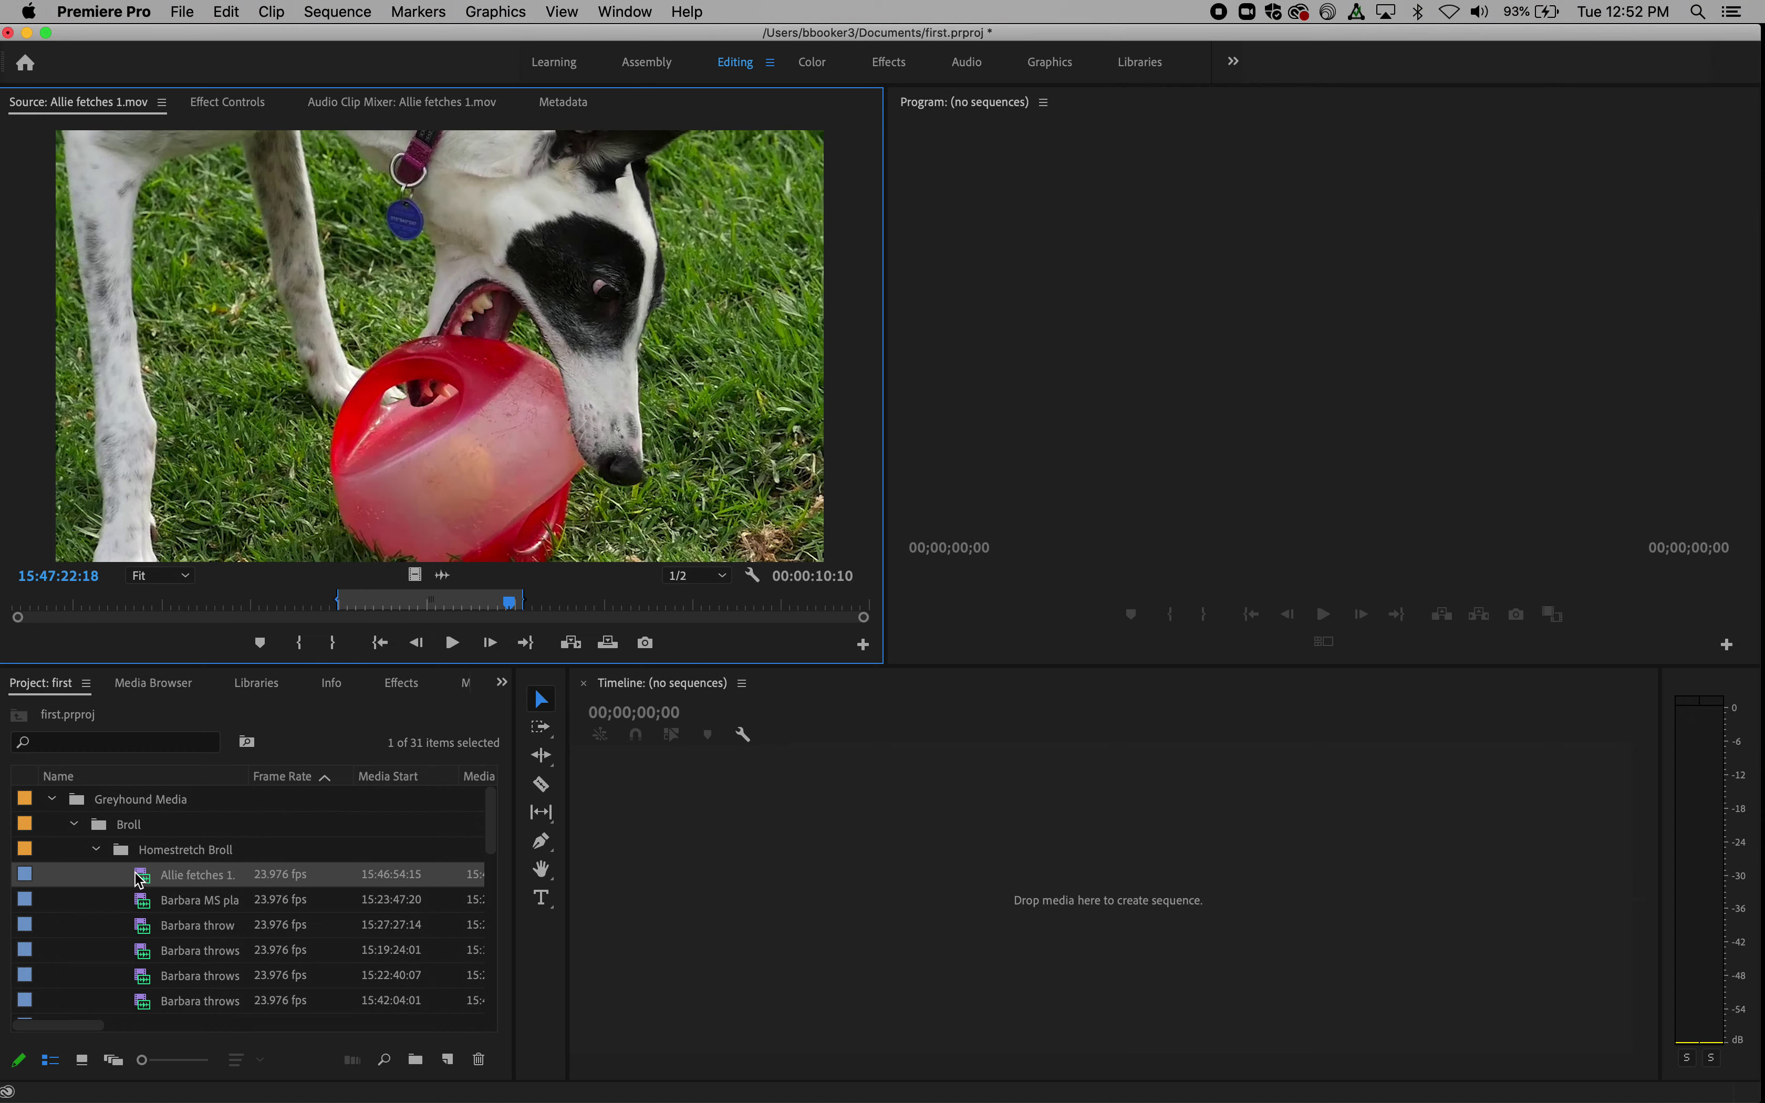
- Build the new sequence 'Allie fetches 1' from the 00:00:10:10 marked section on V1 and A1
mouse_move(150, 887)
left_click_drag(458, 426, 620, 837)
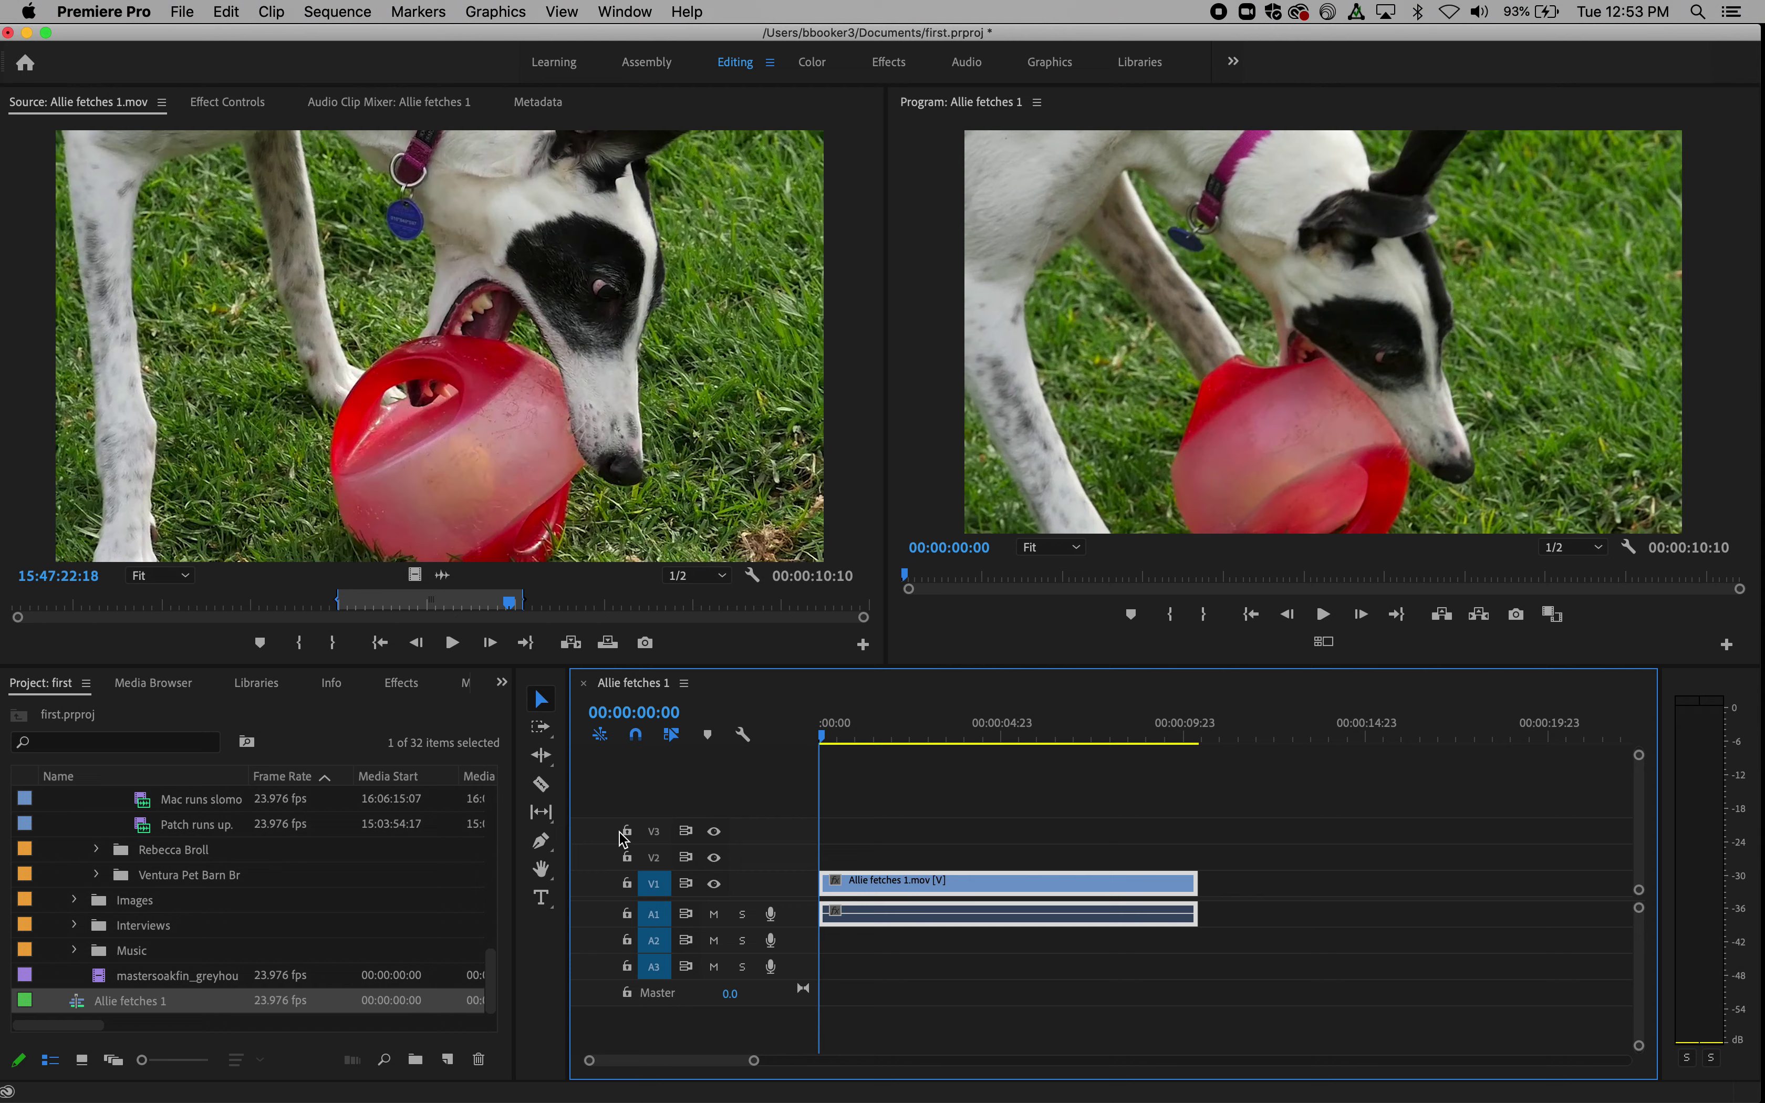
left_click(895, 730)
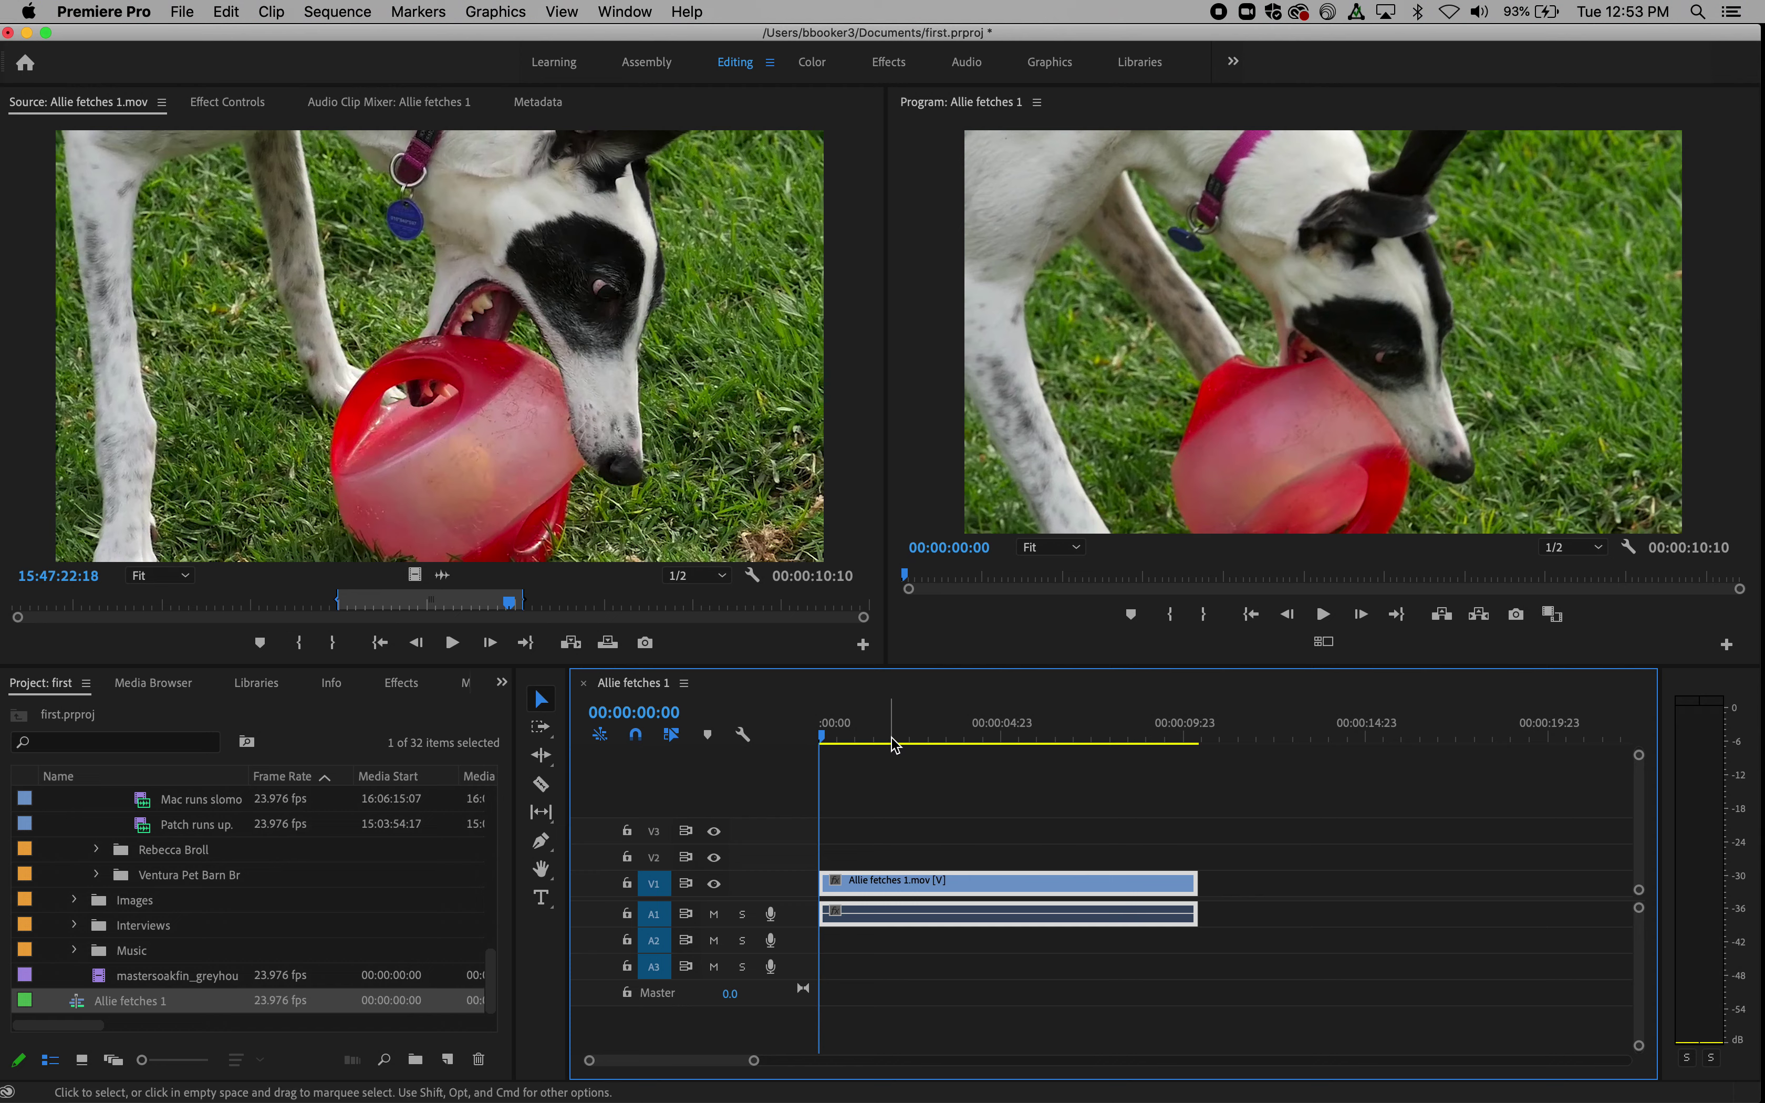
left_click(820, 735)
mouse_move(807, 729)
left_mouse_down()
mouse_move(981, 734)
mouse_move(911, 759)
mouse_move(836, 752)
left_mouse_up()
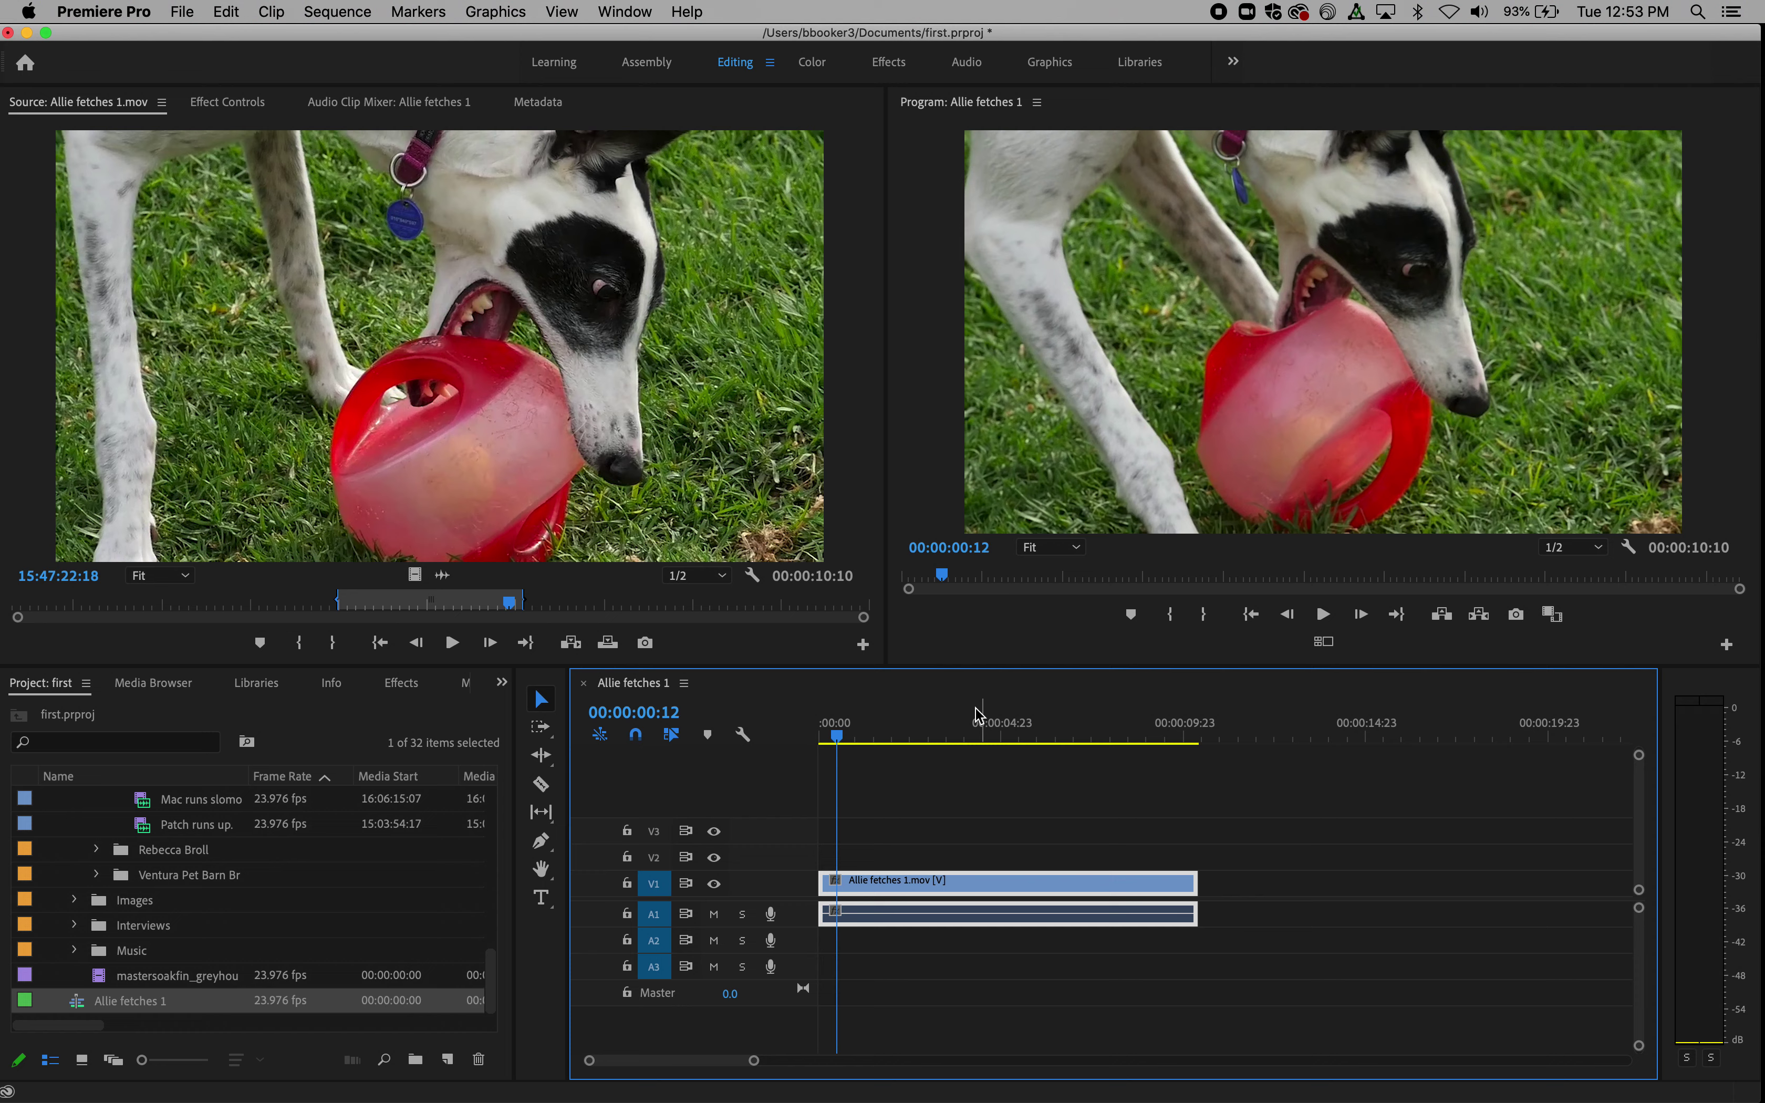
left_click(830, 735)
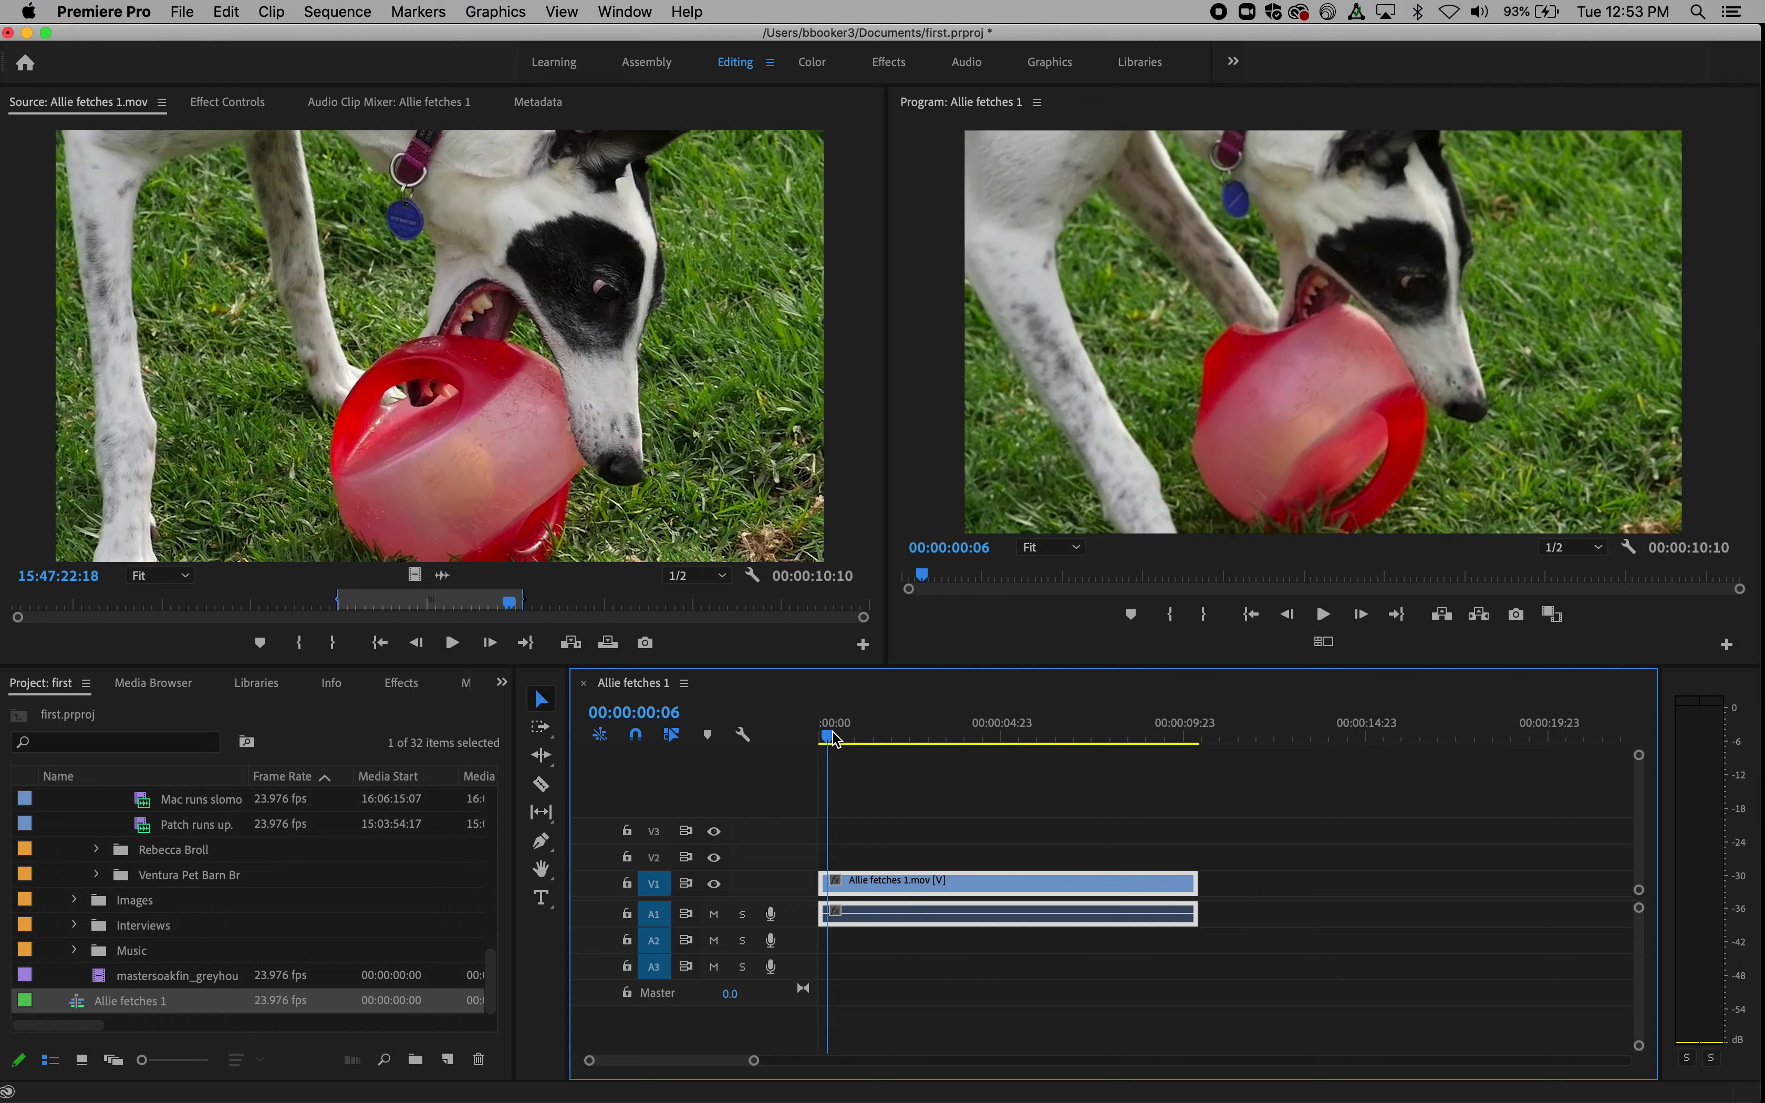
left_click_drag(834, 739, 843, 739)
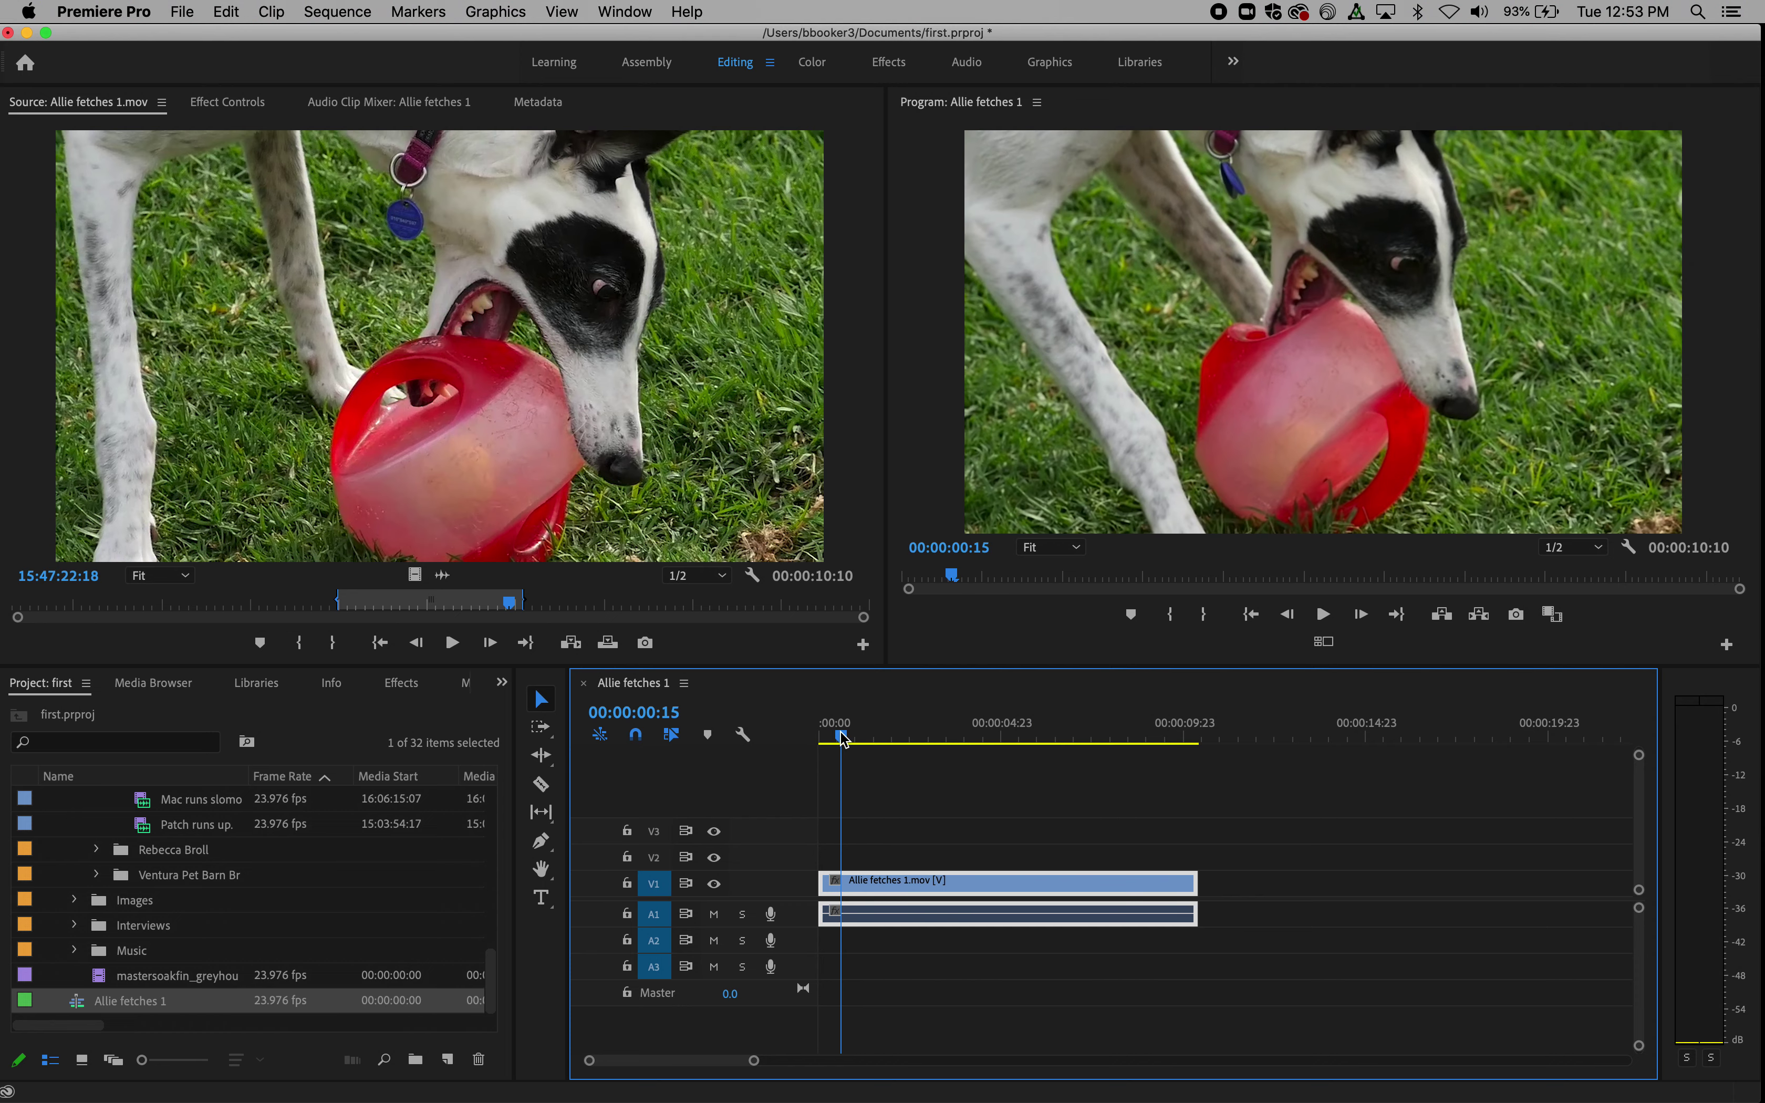
key("space")
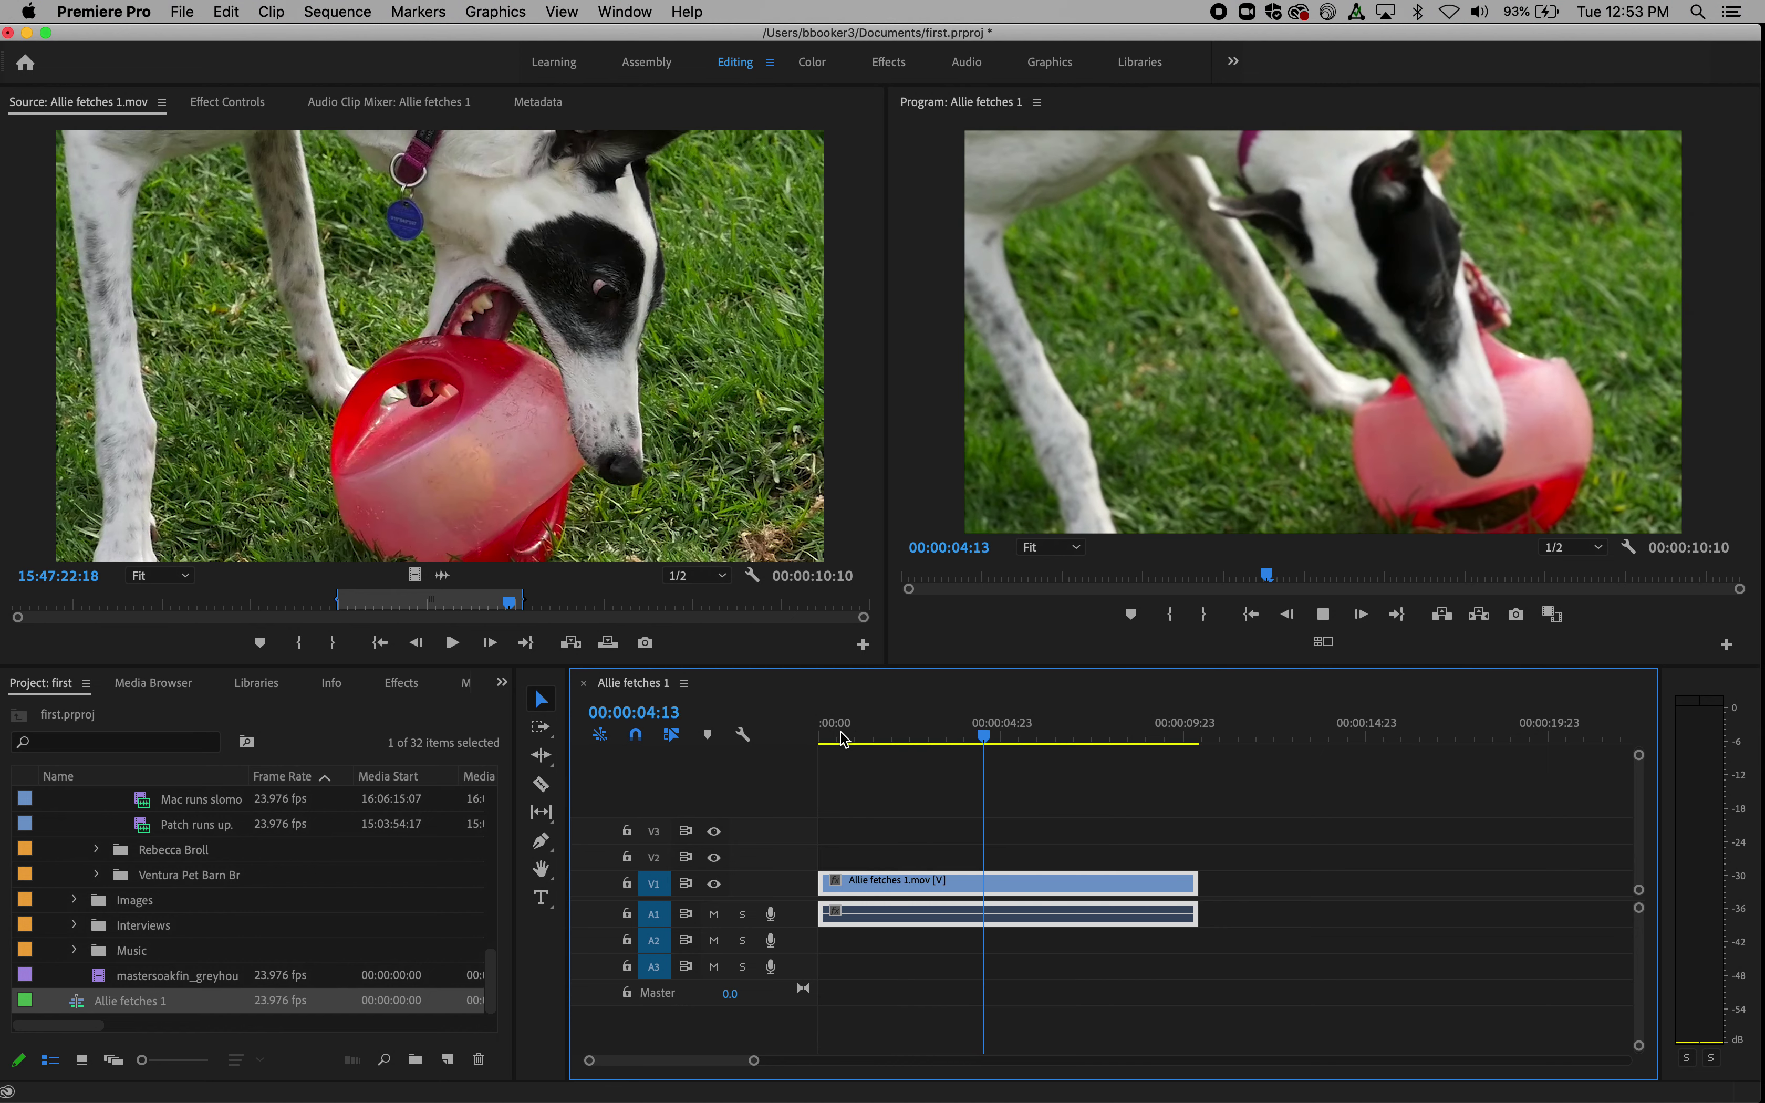
key("space")
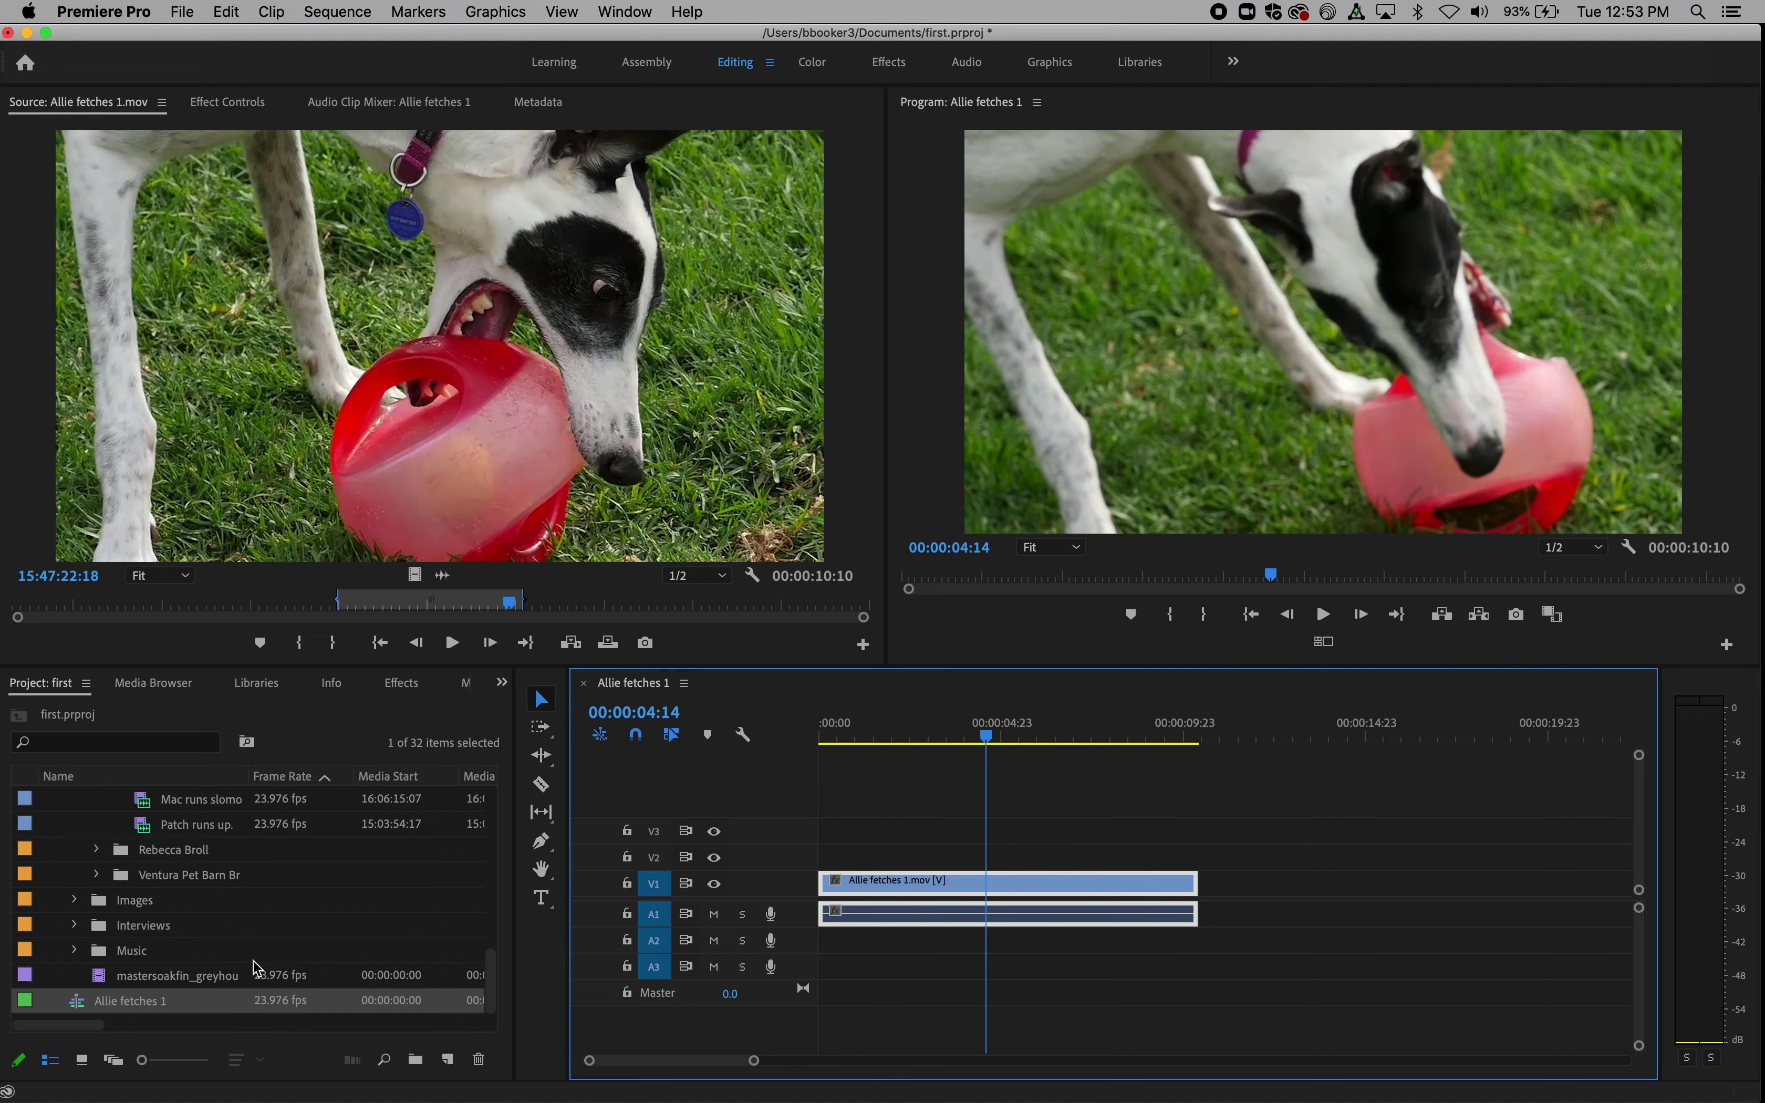
- Load 'dogs going outside slomo-from outside.mov' in the Source Monitor and set In/Out around a 00:00:07:18 section
scroll(255, 968, "up", 5)
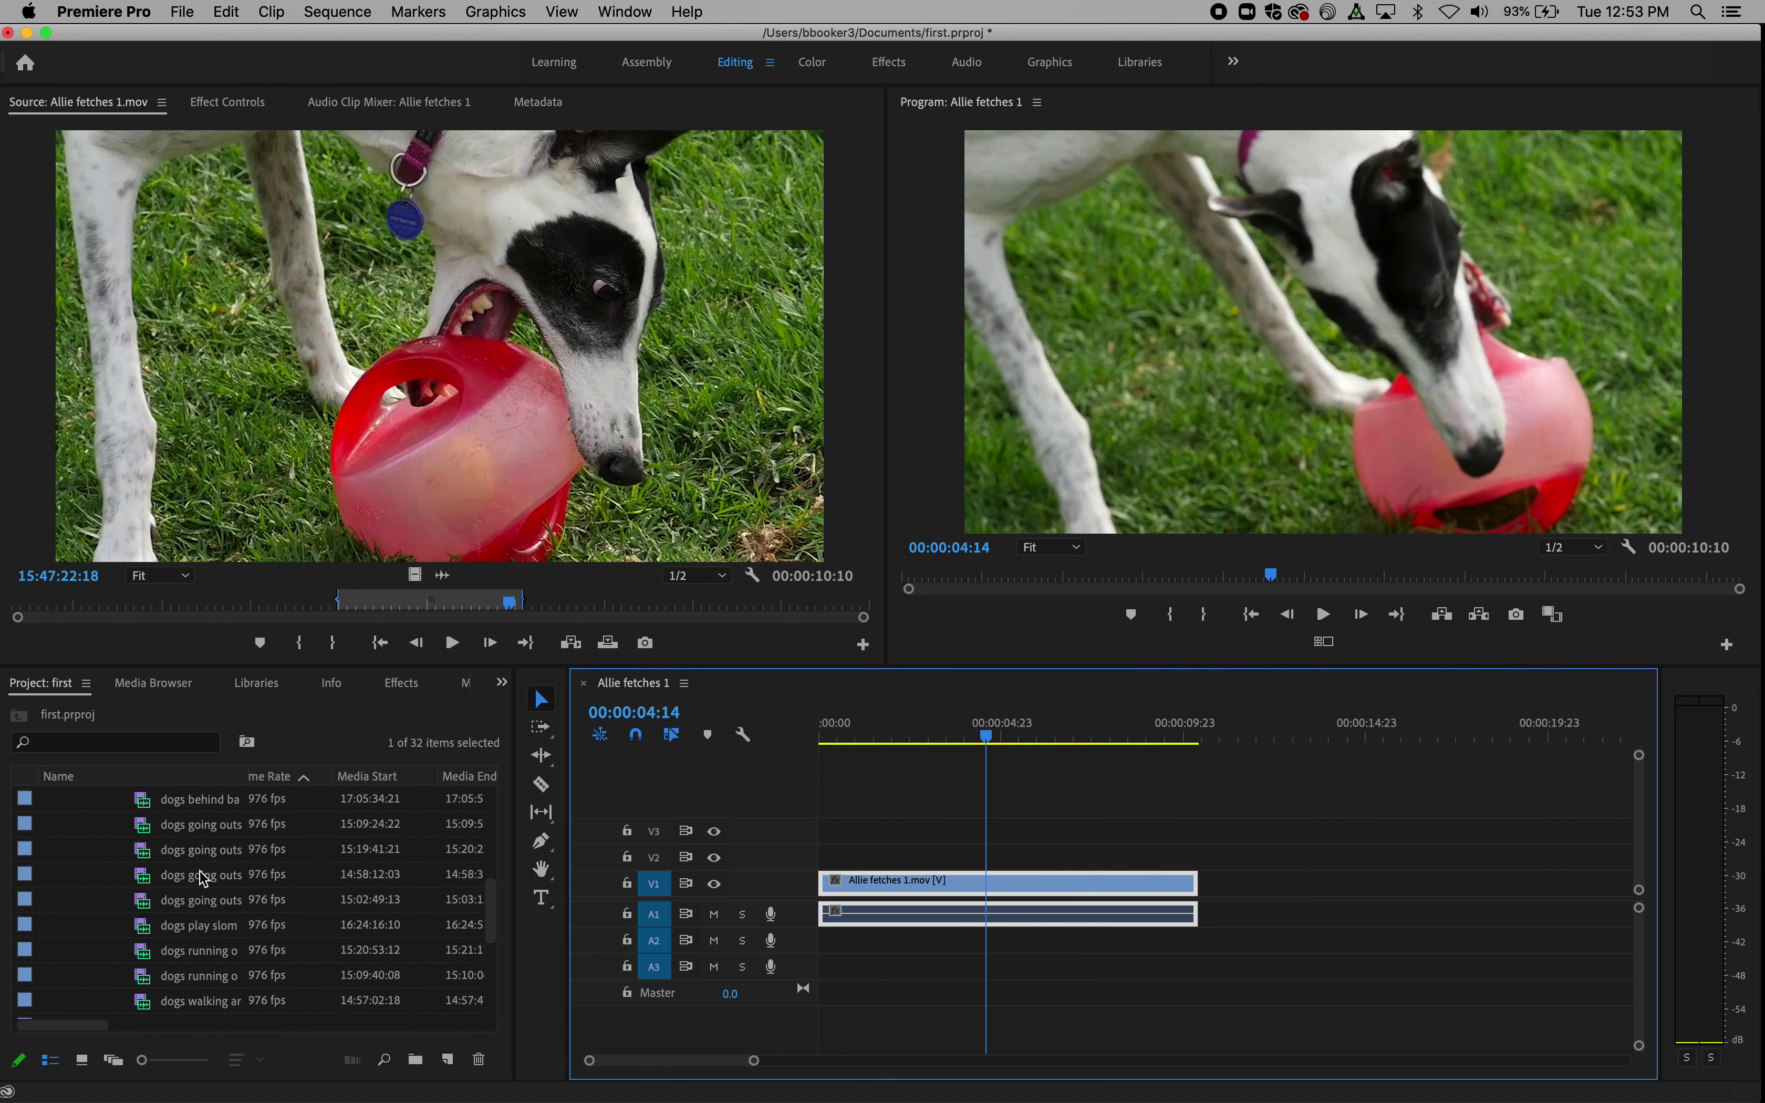
double_click(208, 855)
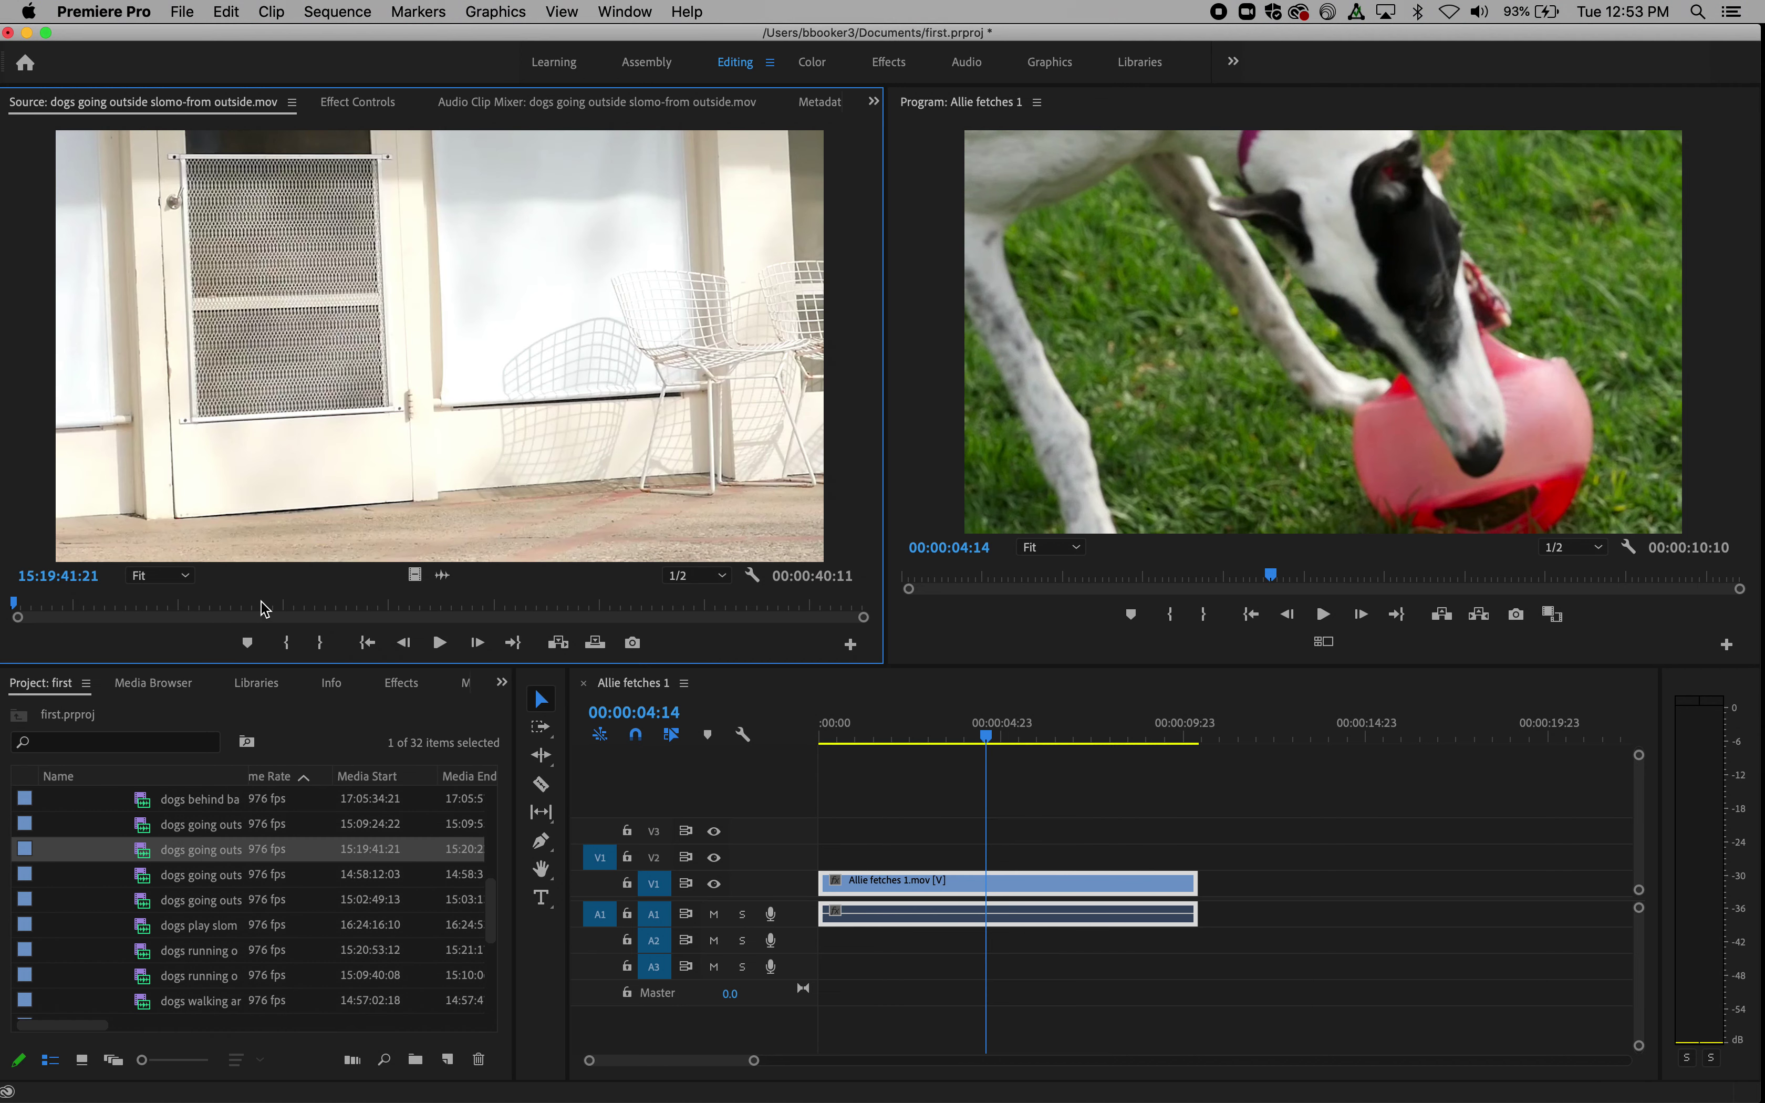
left_click_drag(180, 606, 219, 608)
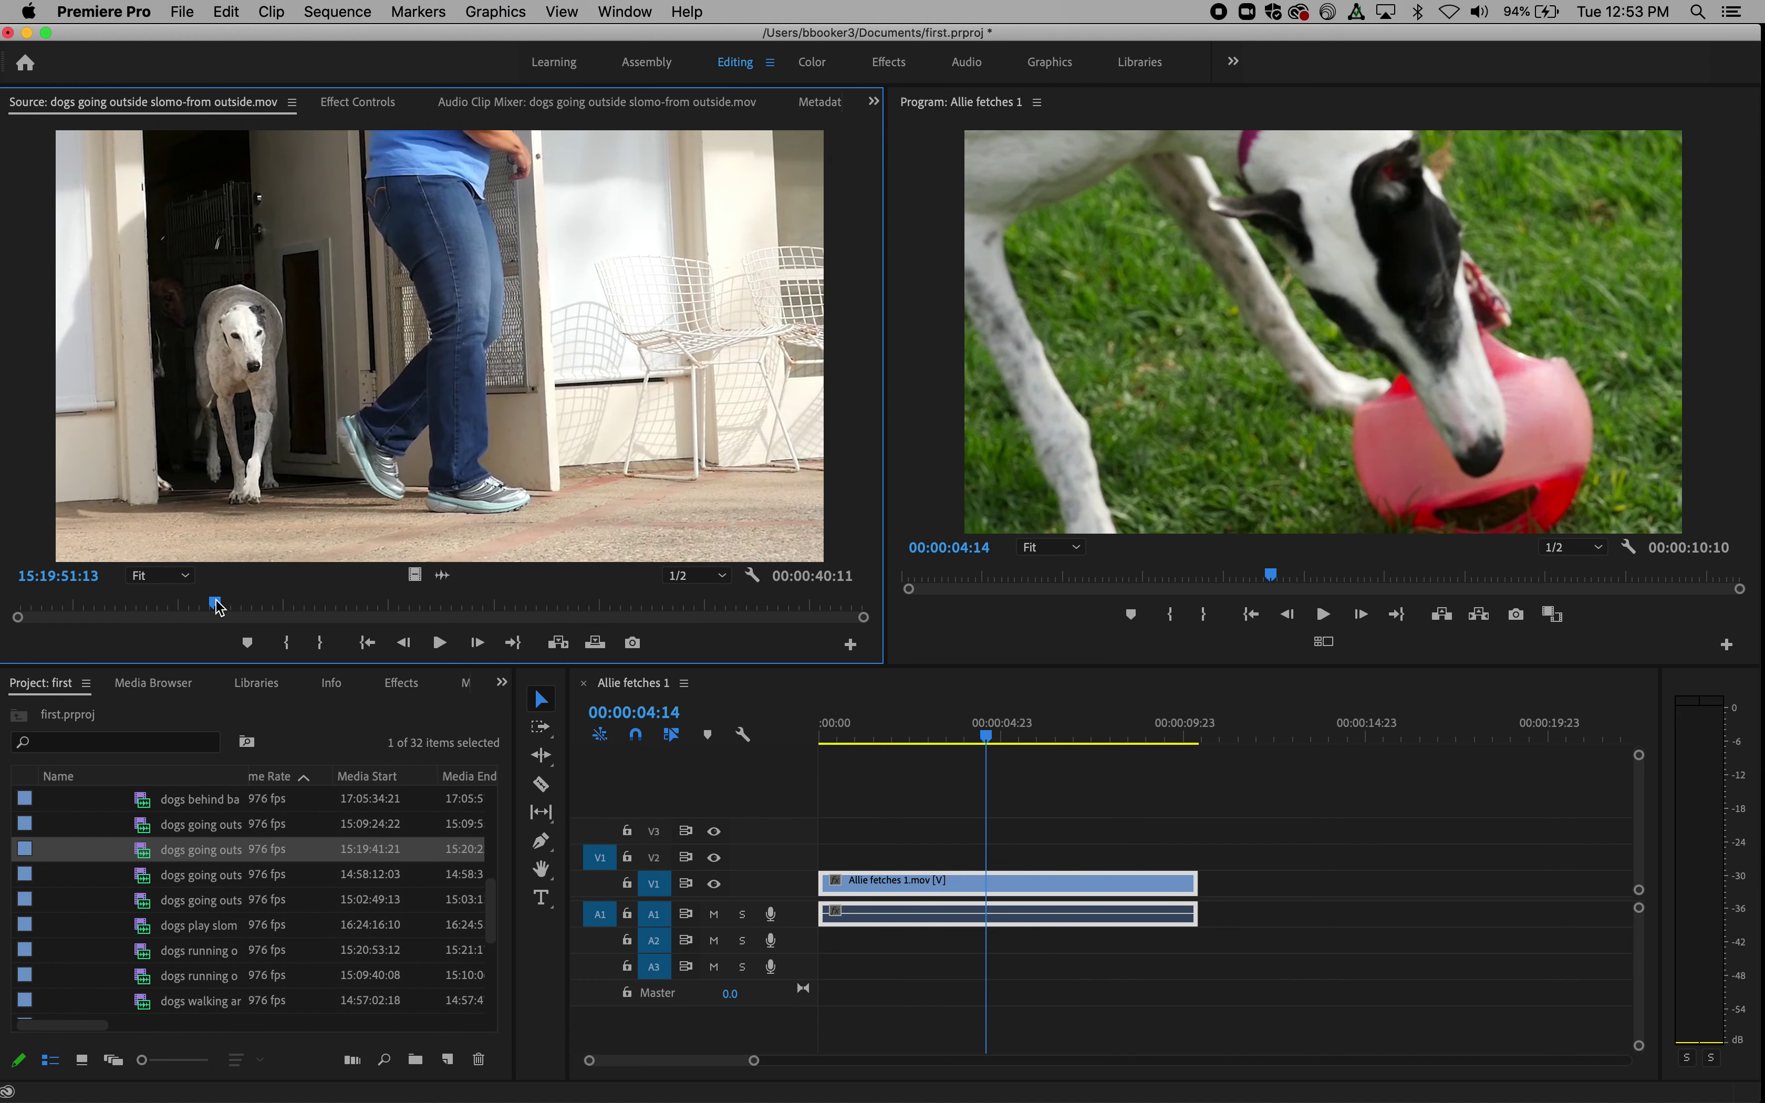
key("i")
left_click_drag(217, 608, 381, 602)
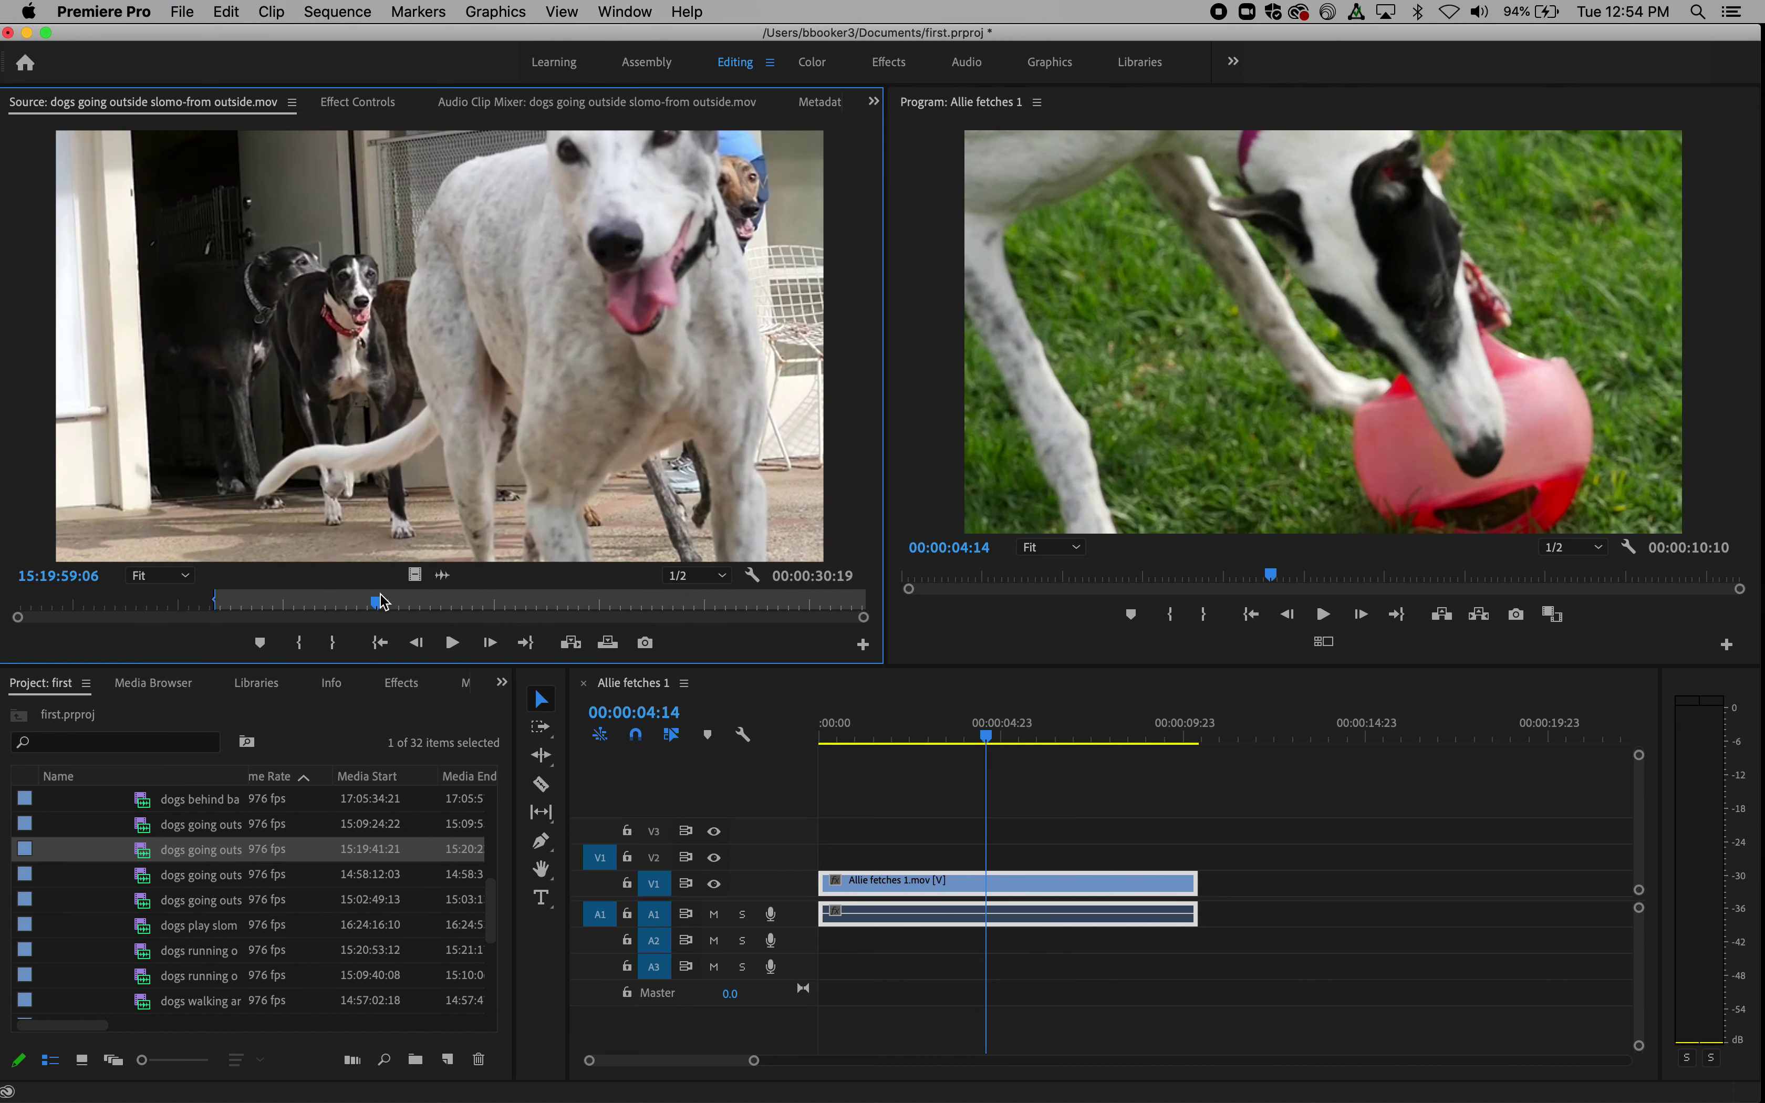
key("o")
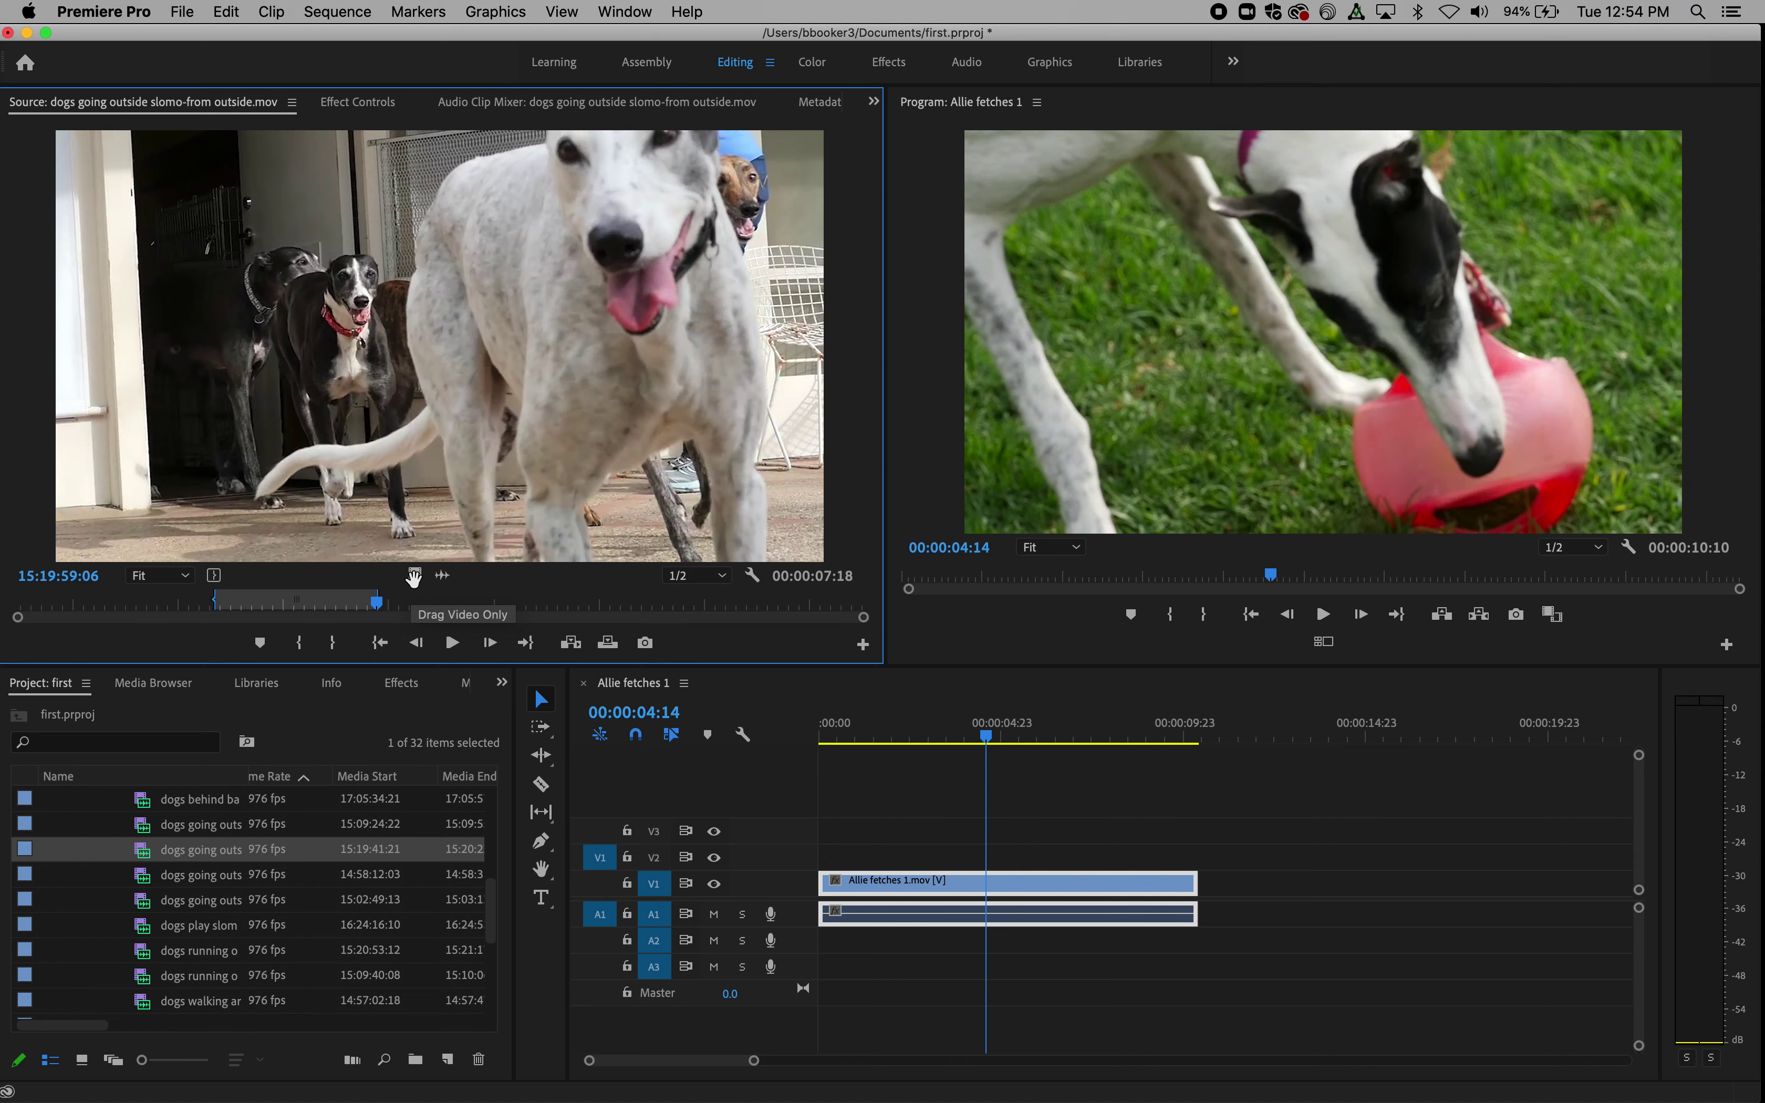
- Place the slomo clip's marked video, without audio, after the first clip on V1 and review the join
left_click_drag(413, 578, 1207, 884)
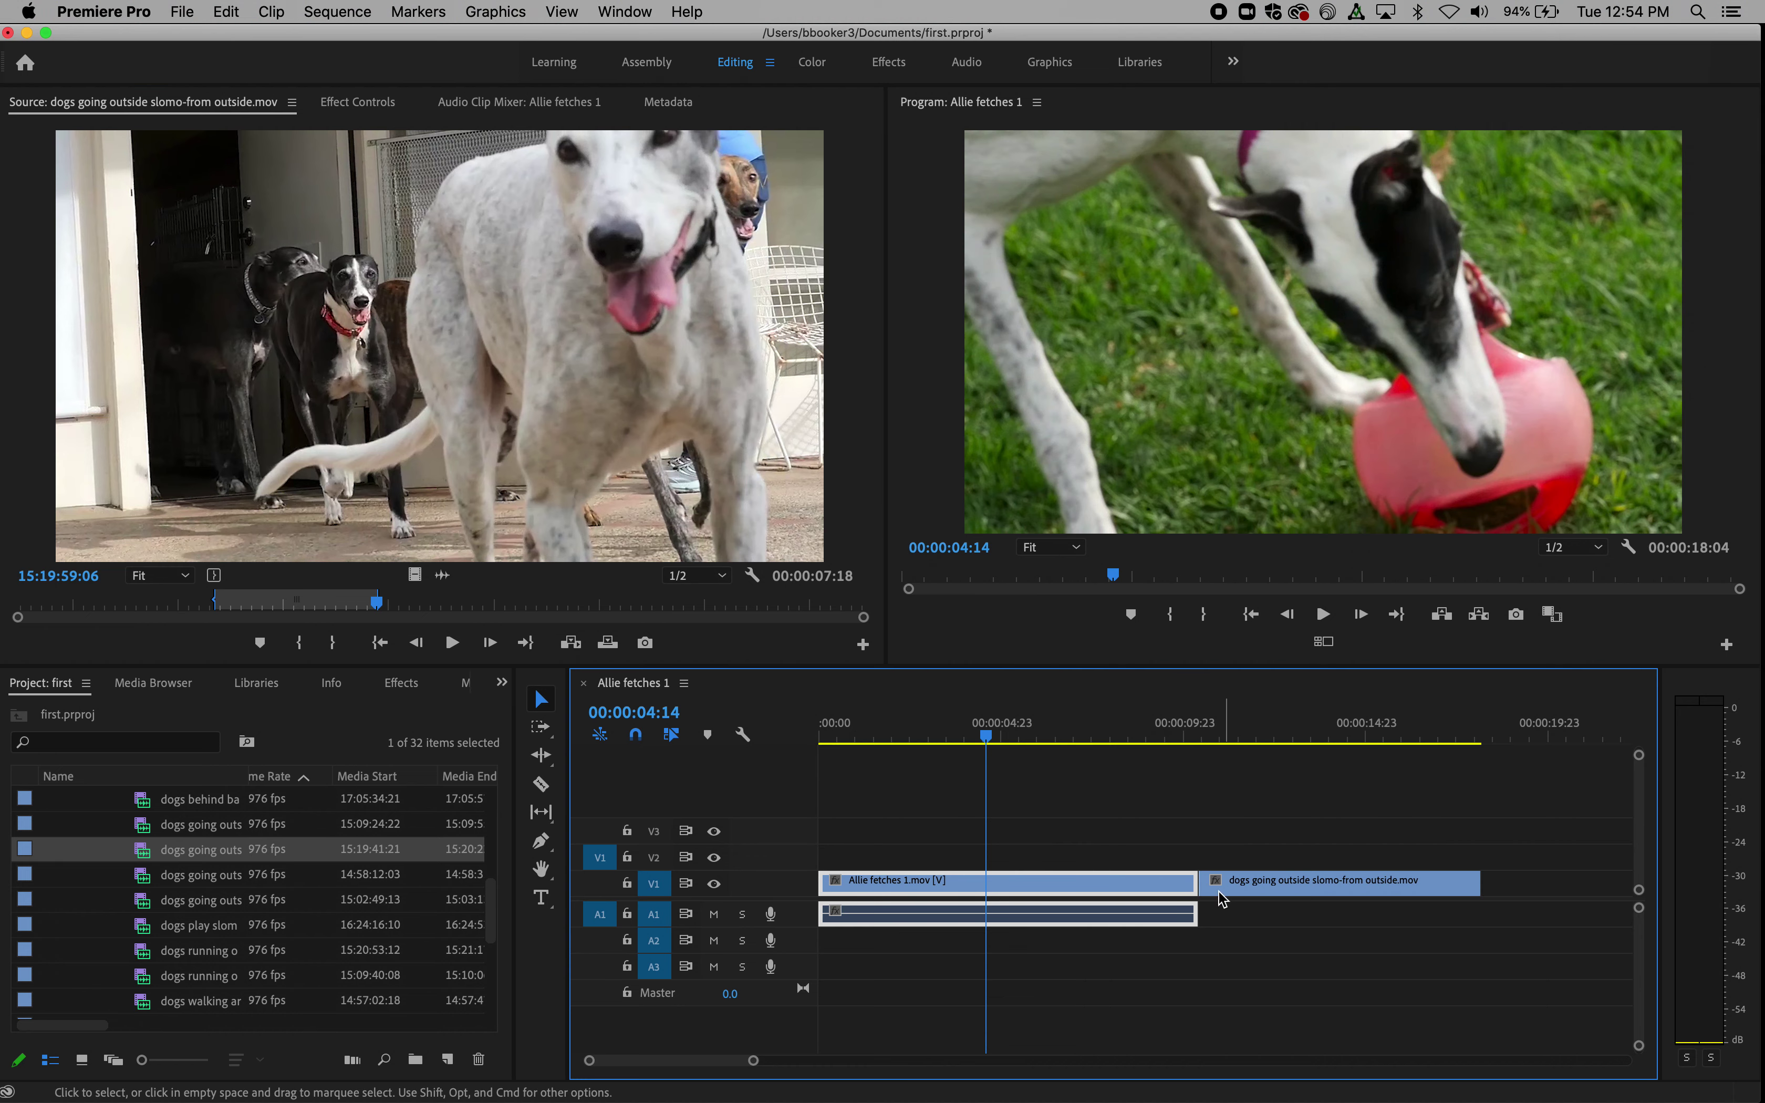
left_click_drag(1233, 737, 1143, 735)
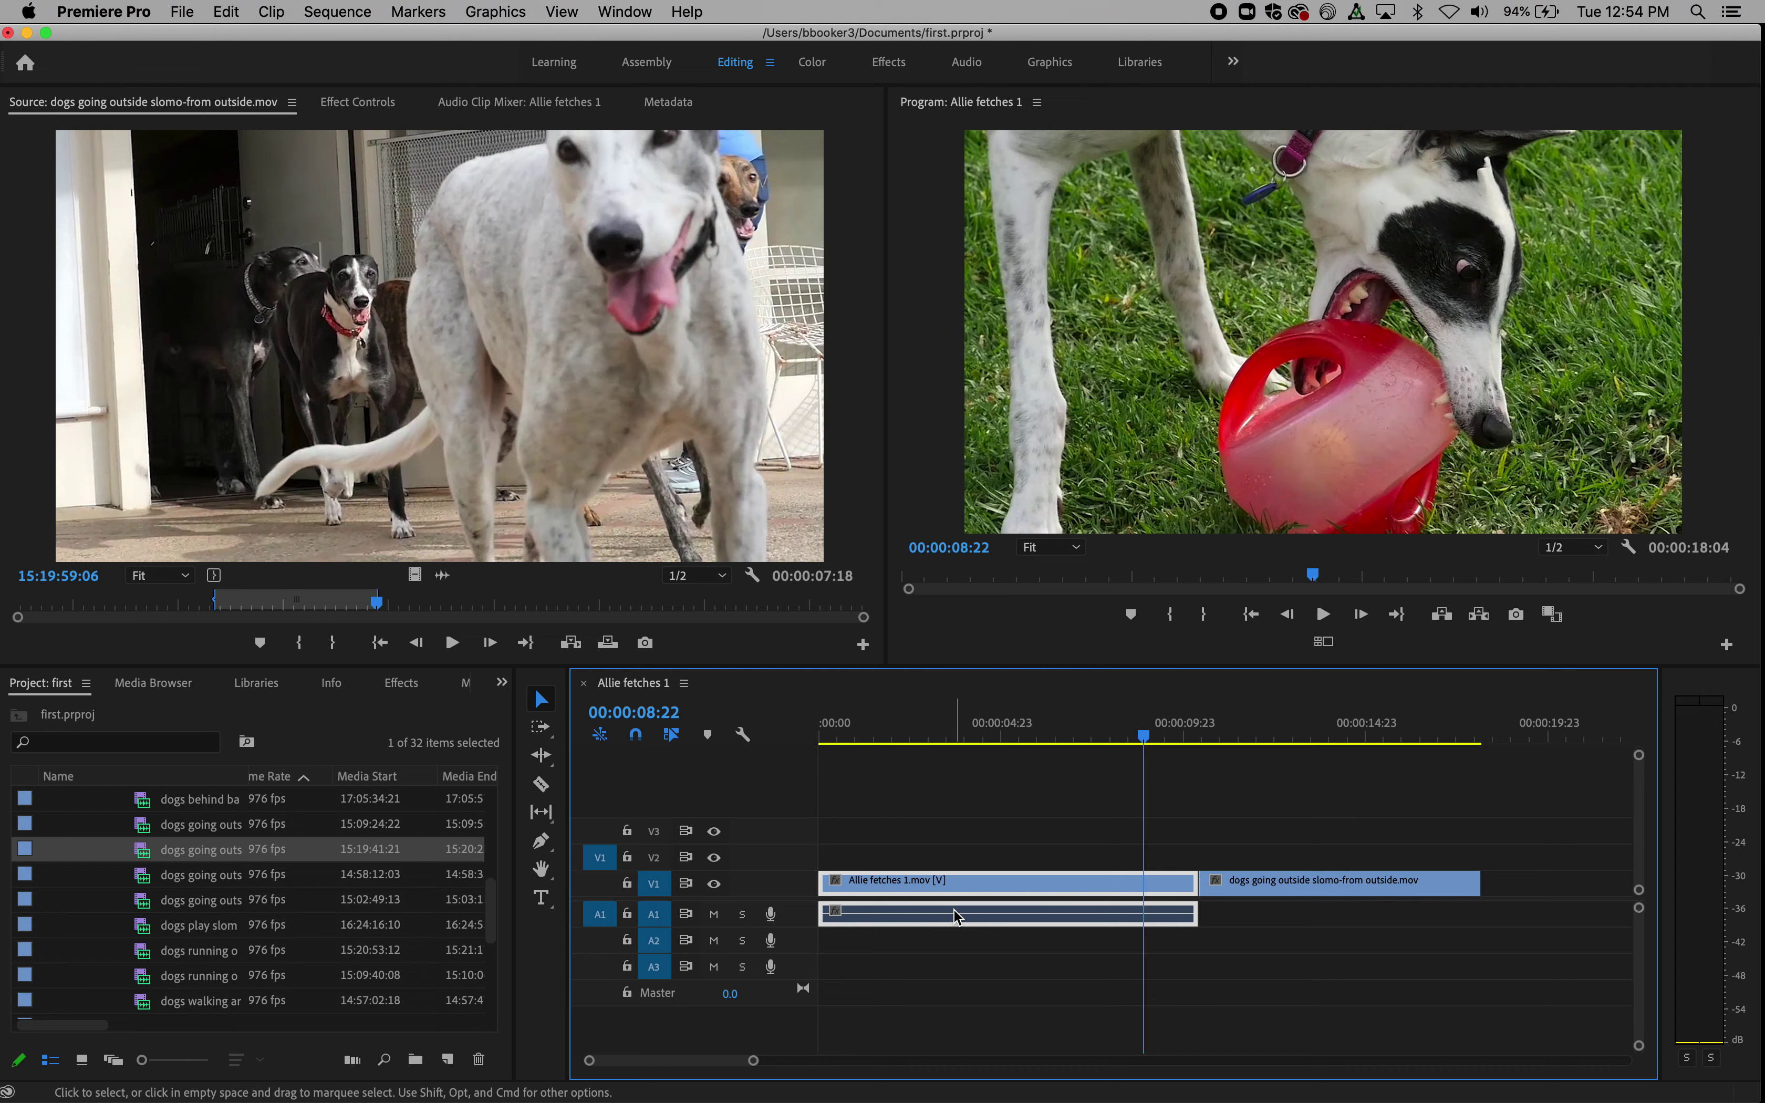